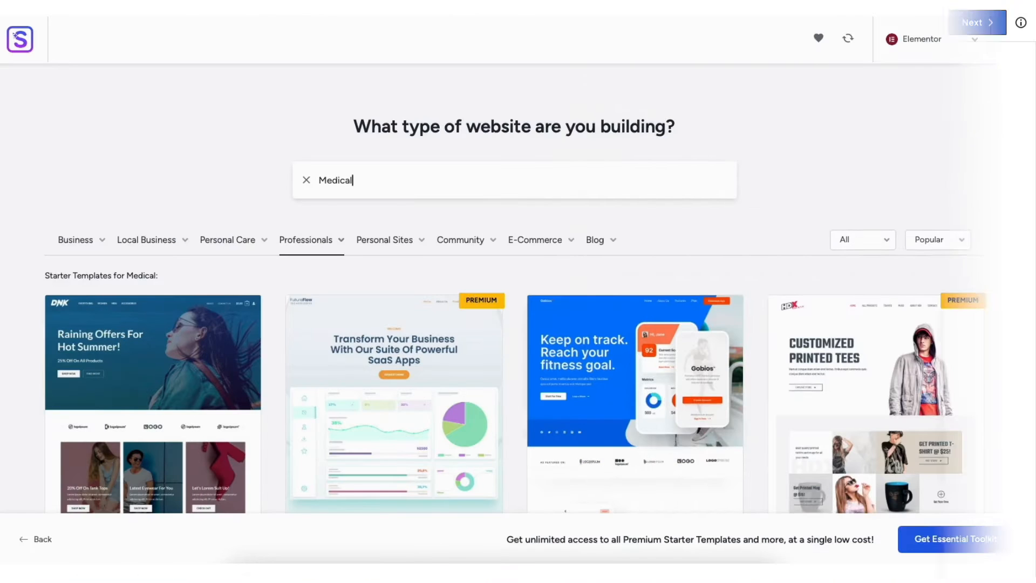
pyautogui.scroll(-3, 515, 297)
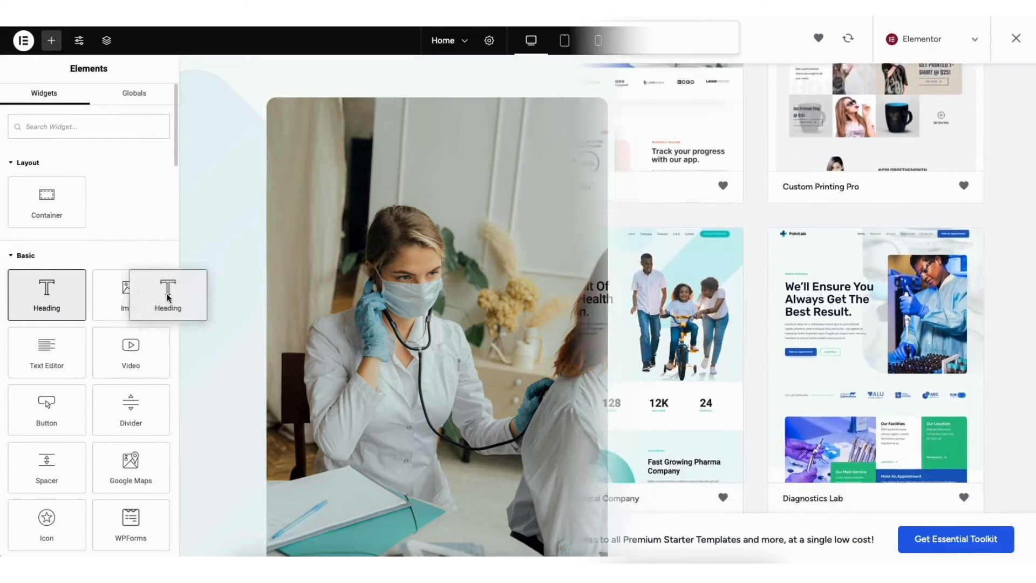
pyautogui.moveTo(161, 295); pyautogui.dragTo(707, 316)
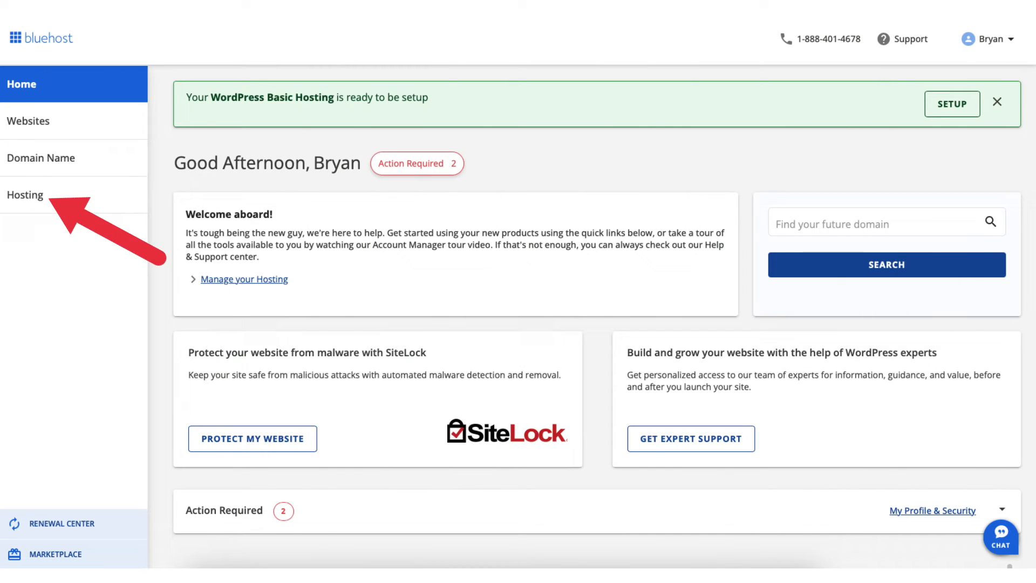
# Go to the account's hosting section and open the "Welcome" site for editing in WordPress
pyautogui.click(25, 194)
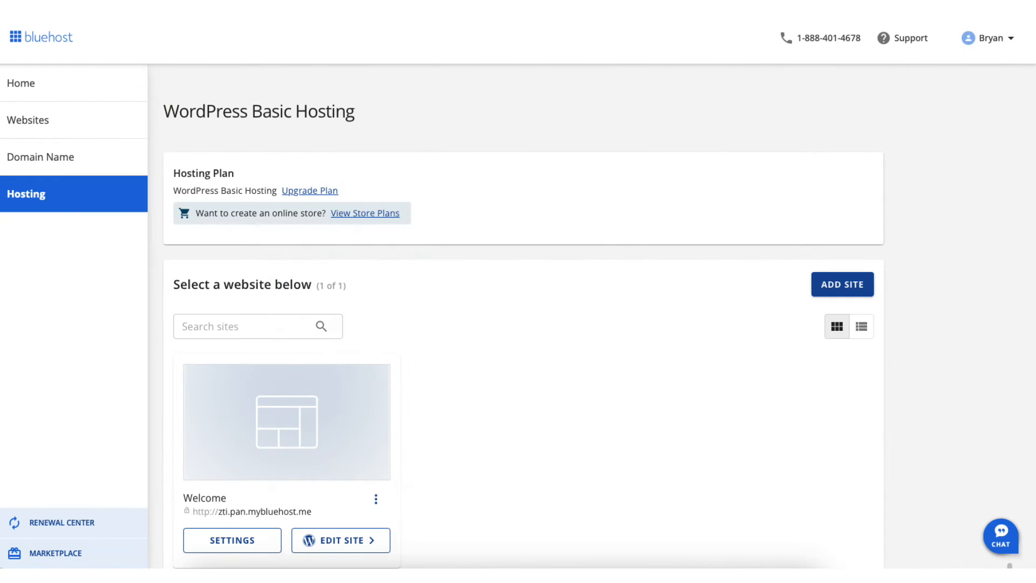
pyautogui.scroll(-1, 523, 323)
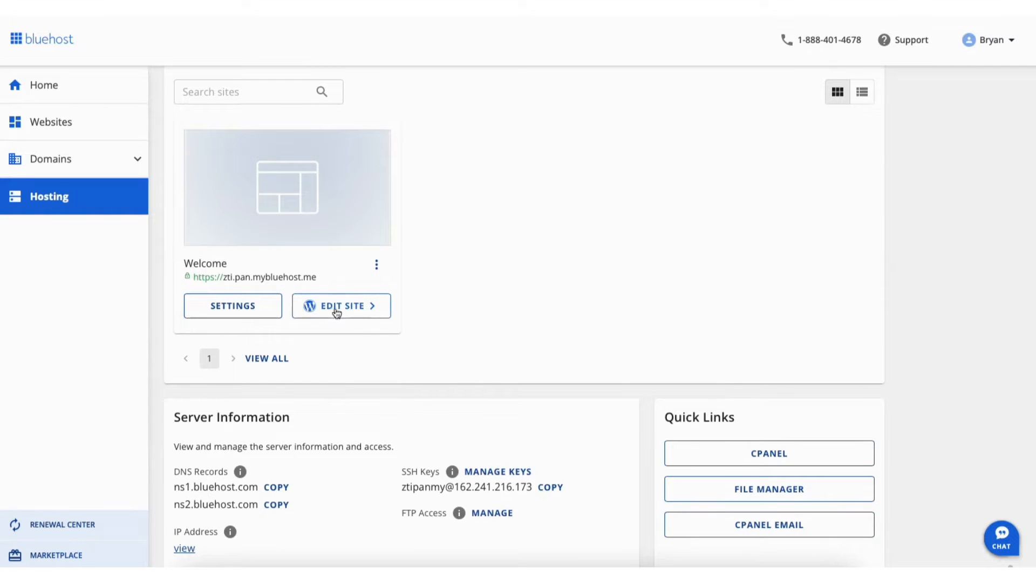
pyautogui.click(330, 308)
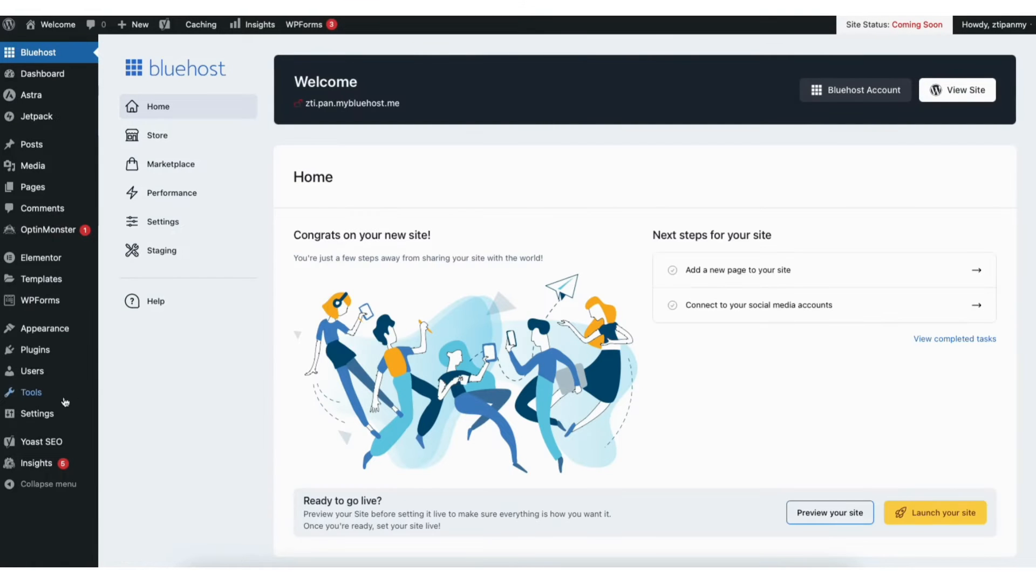
# In the site's general settings, change the WordPress Address and Site Address from http to https and save the changes
pyautogui.moveTo(34, 415)
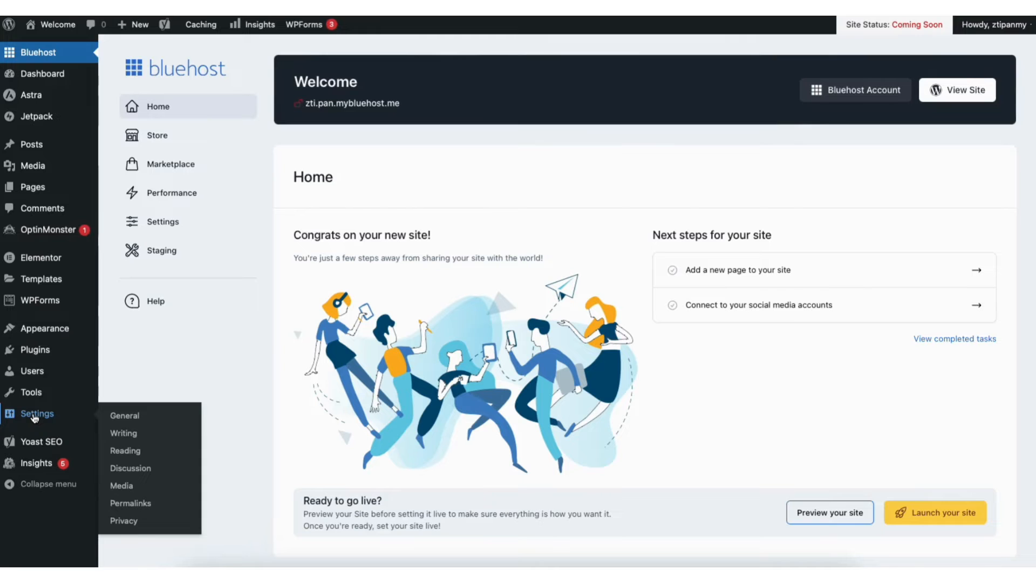
pyautogui.click(125, 419)
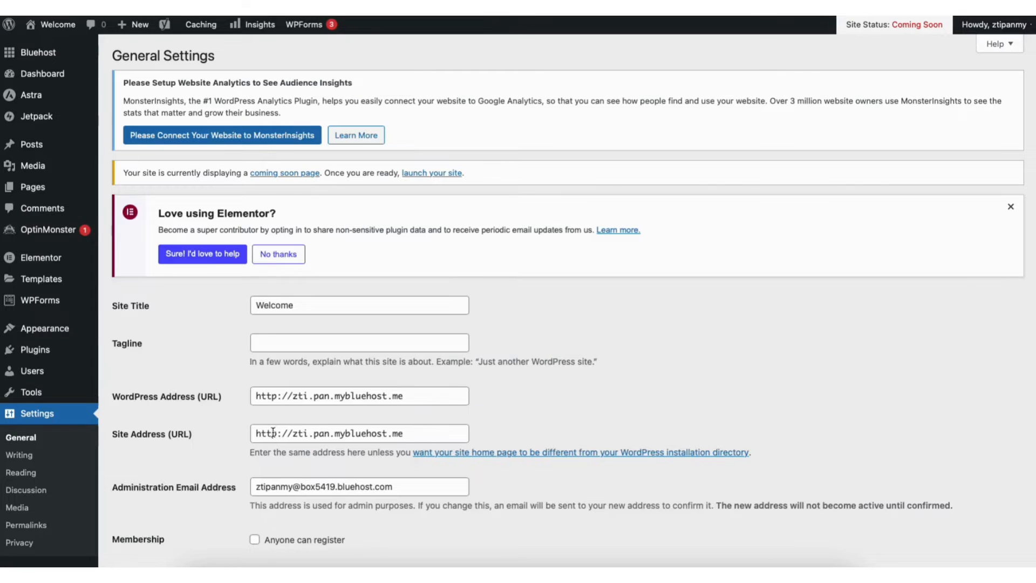
pyautogui.click(274, 397)
pyautogui.write('s')
pyautogui.click(279, 433)
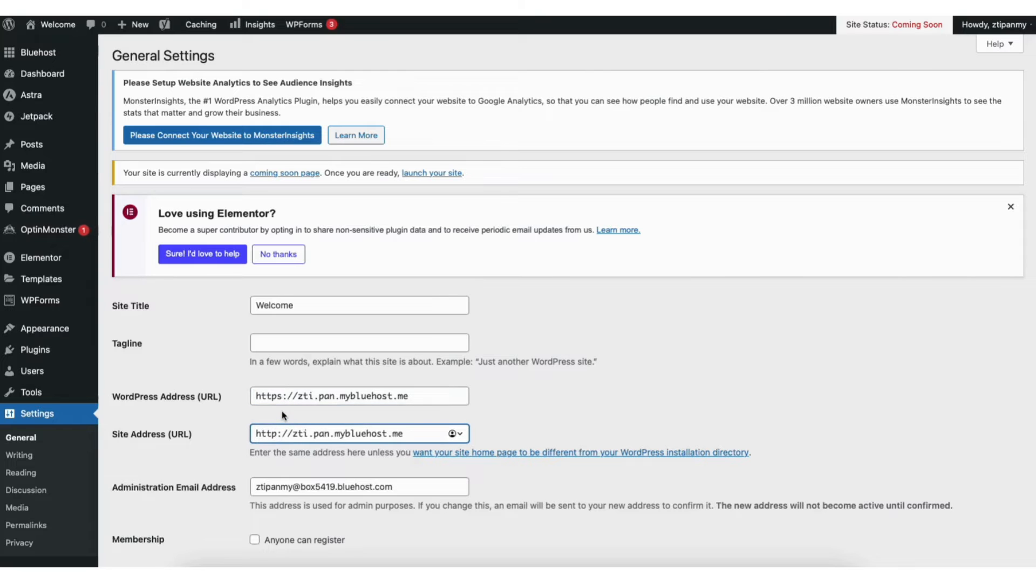
pyautogui.write('s')
pyautogui.scroll(-12, 993, 277)
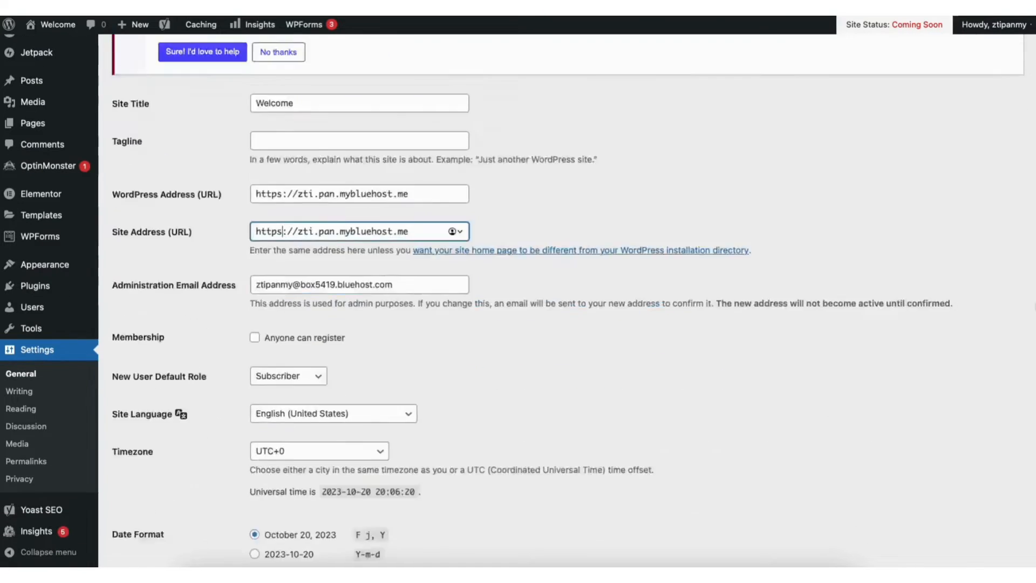
pyautogui.scroll(-3, 1022, 500)
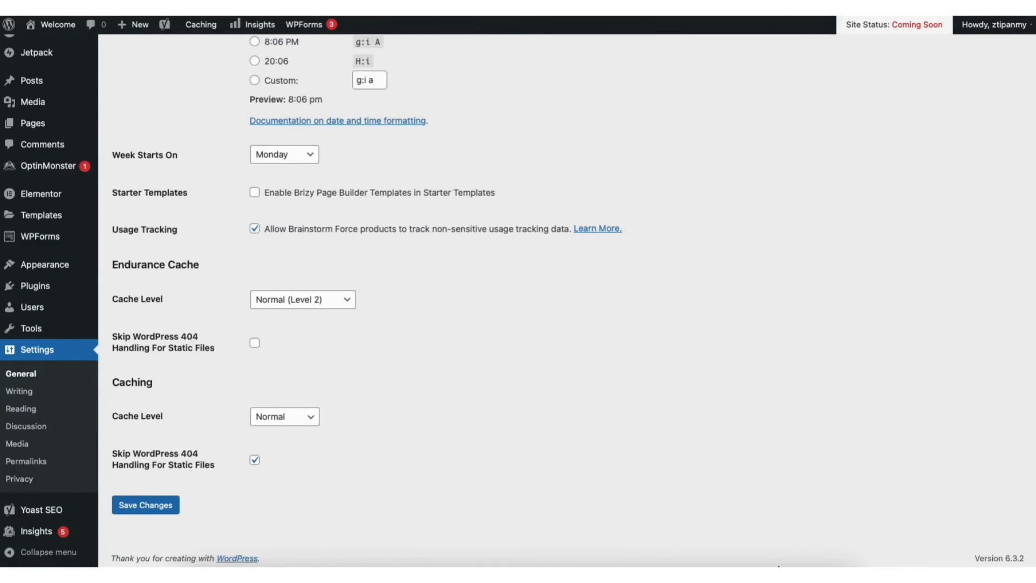
pyautogui.click(161, 496)
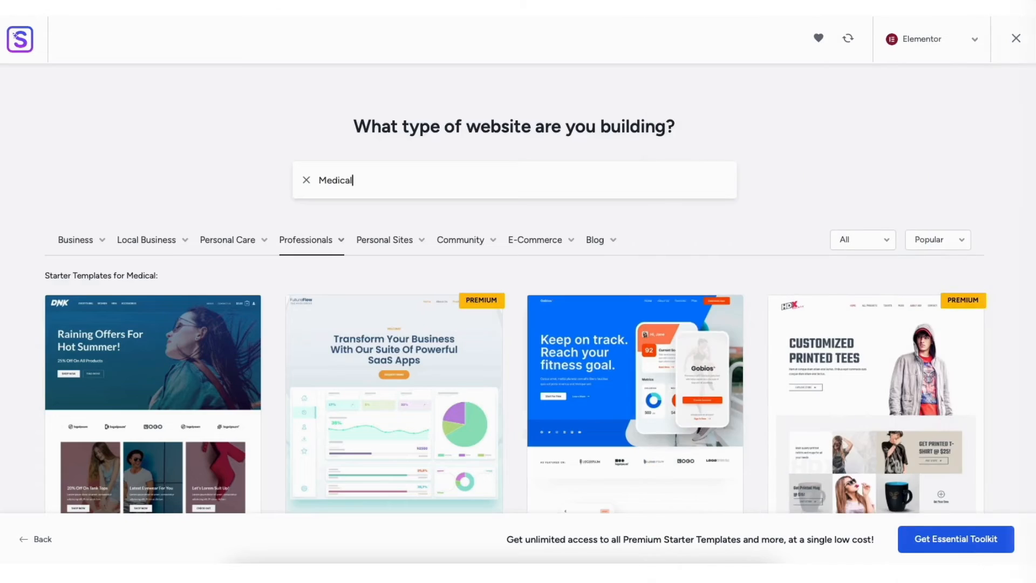
pyautogui.scroll(-5, 518, 292)
pyautogui.scroll(-6, 515, 288)
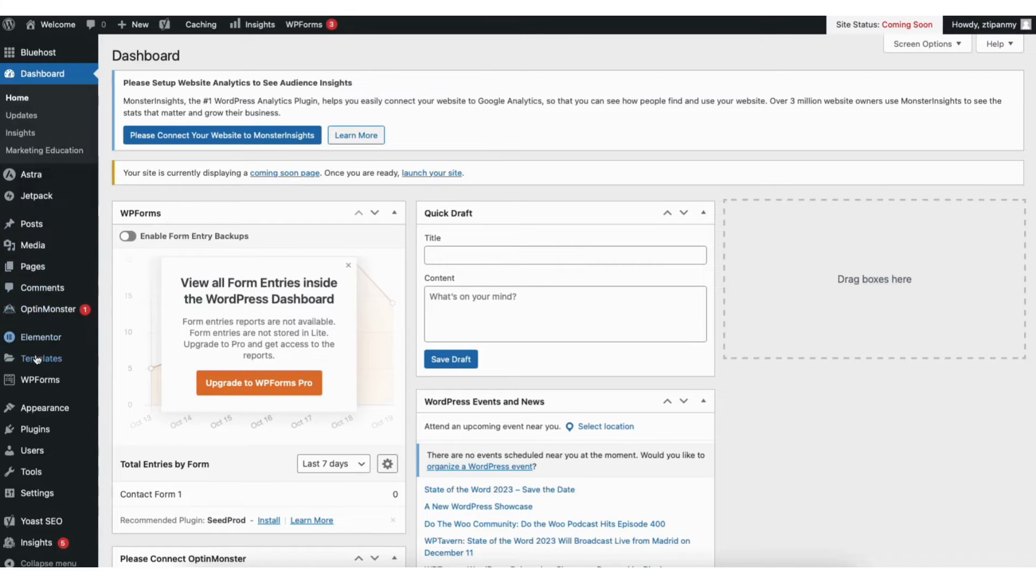
# Go to the installed themes and open the page for adding a new theme
pyautogui.moveTo(46, 411)
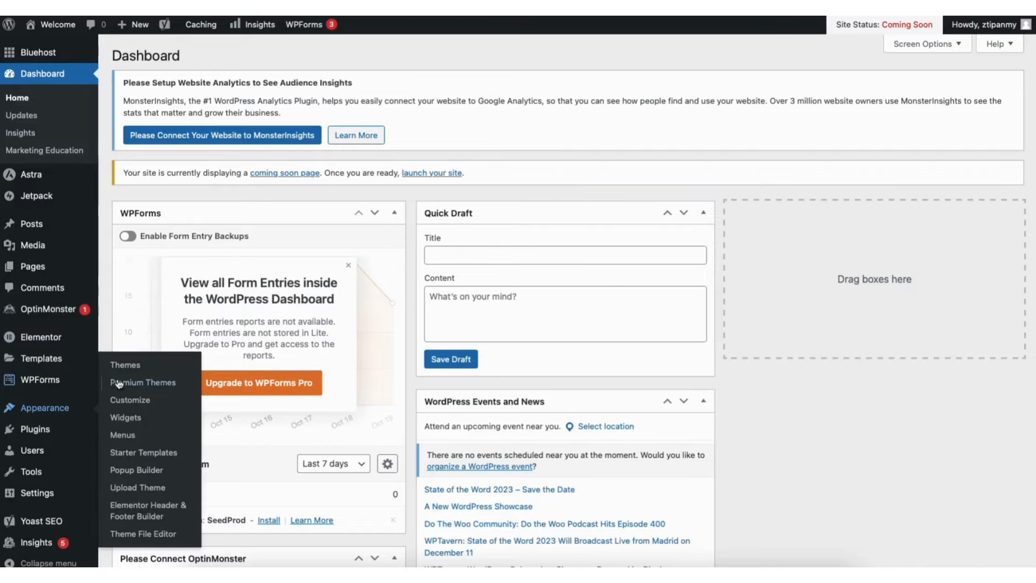
pyautogui.click(131, 370)
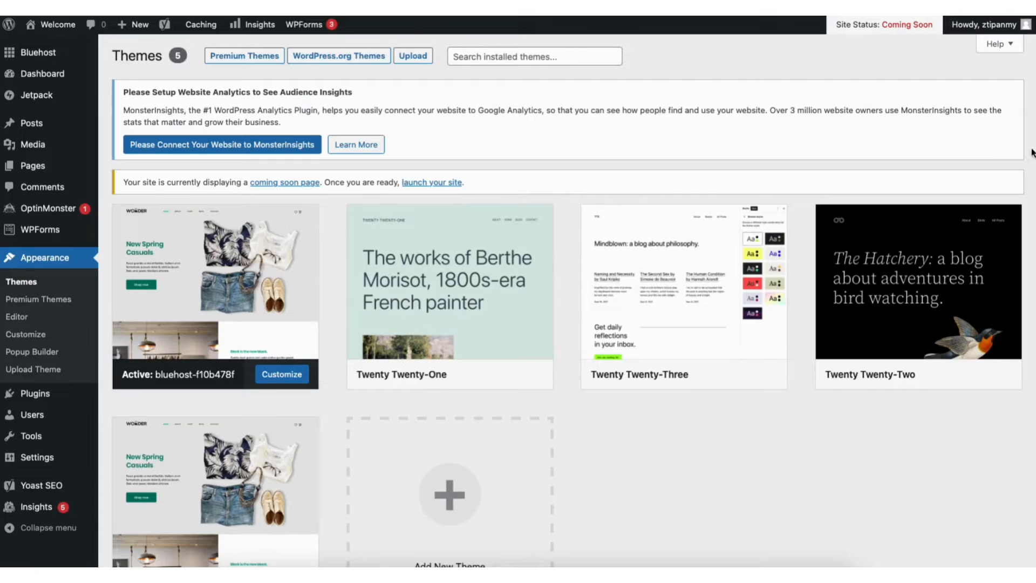
pyautogui.scroll(-2, 432, 417)
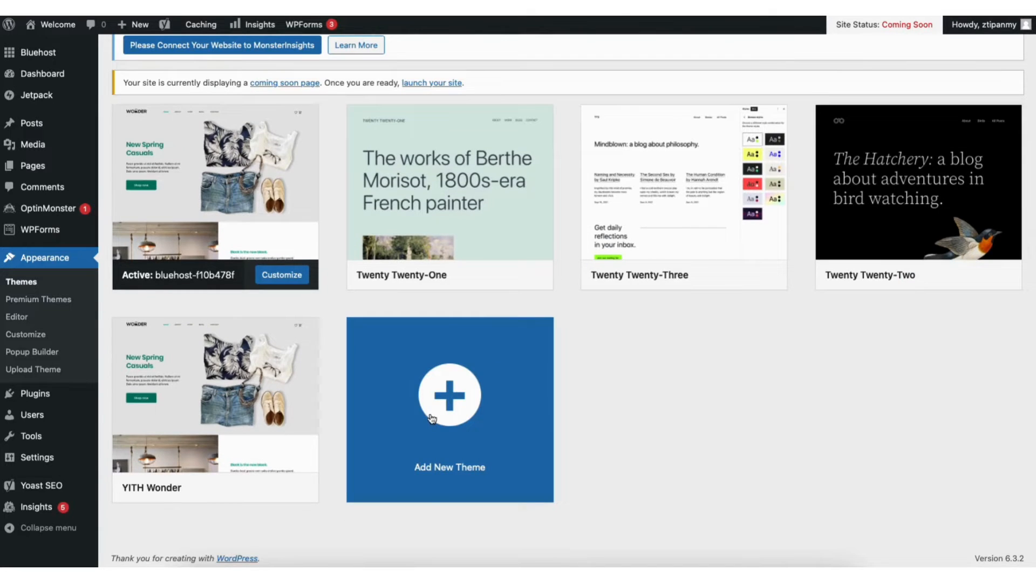
pyautogui.click(432, 418)
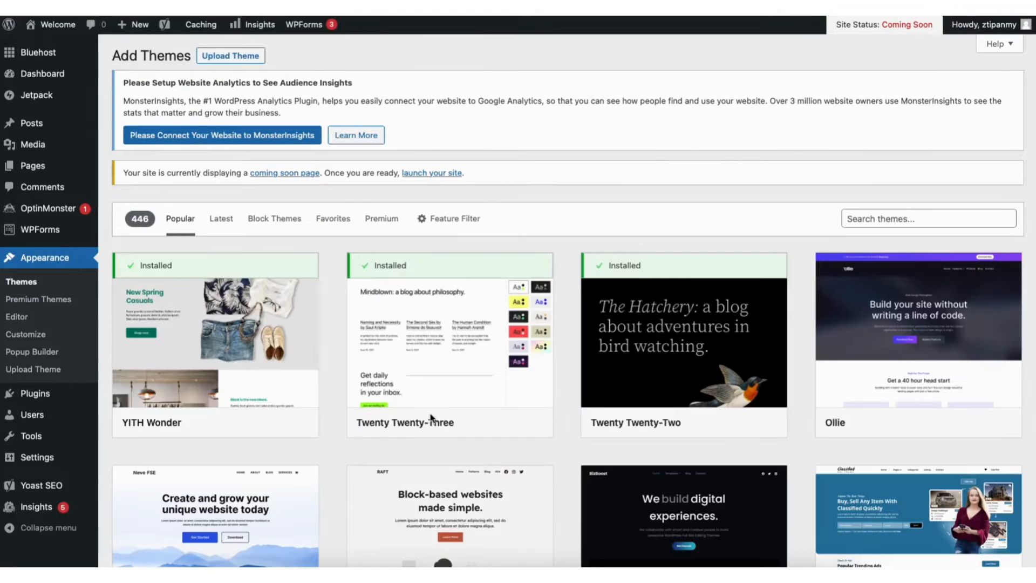
# Browse the available themes, search for "astra", then install and activate the Astra theme
pyautogui.scroll(-8, 568, 301)
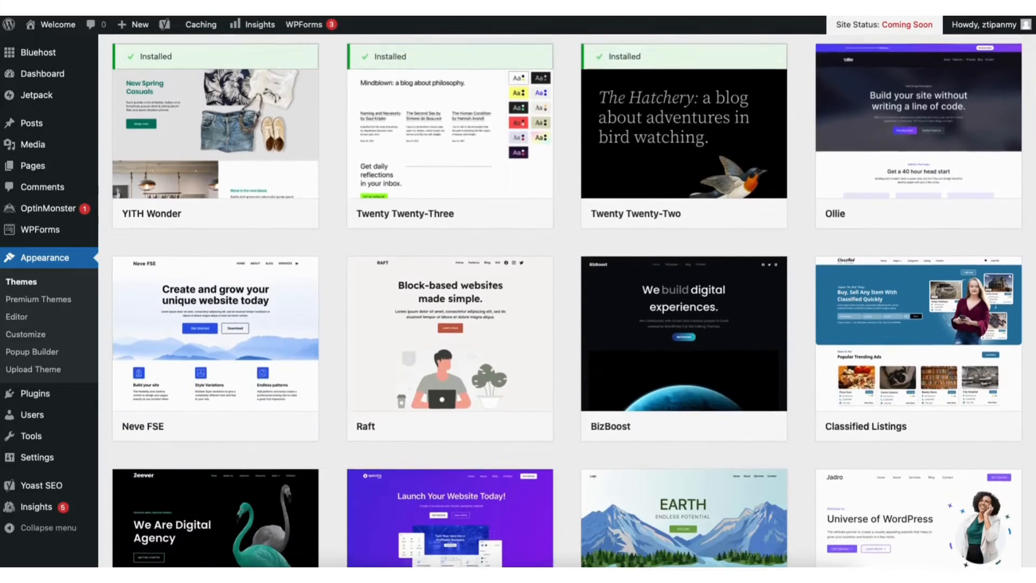
pyautogui.scroll(-9, 567, 301)
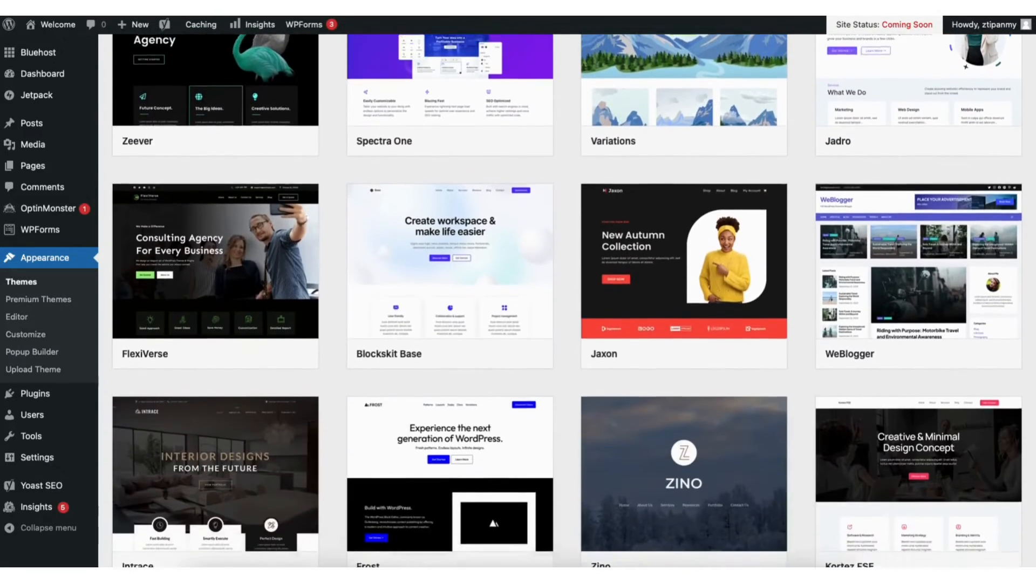
pyautogui.scroll(-13, 567, 301)
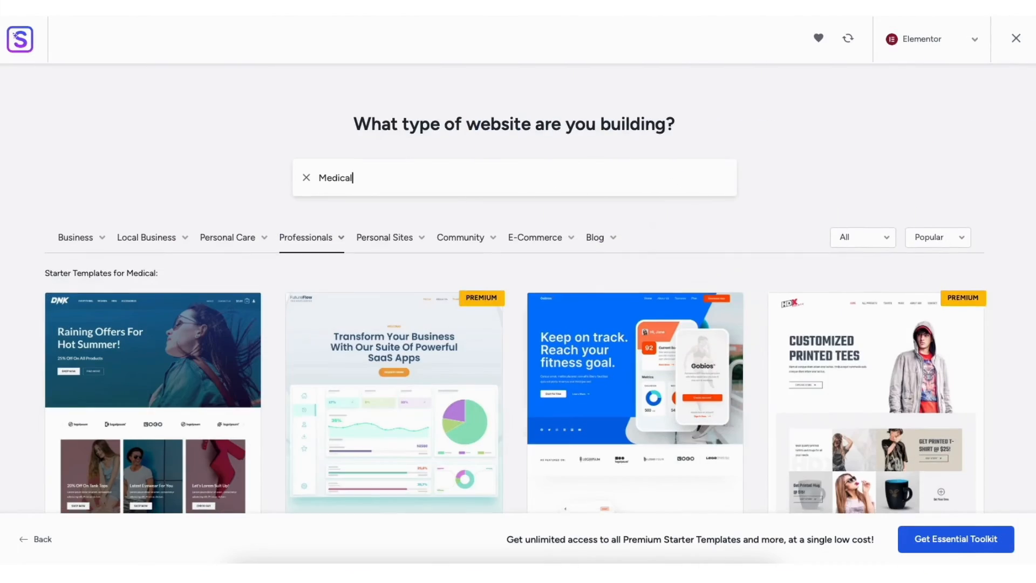
pyautogui.scroll(-8, 16, 35)
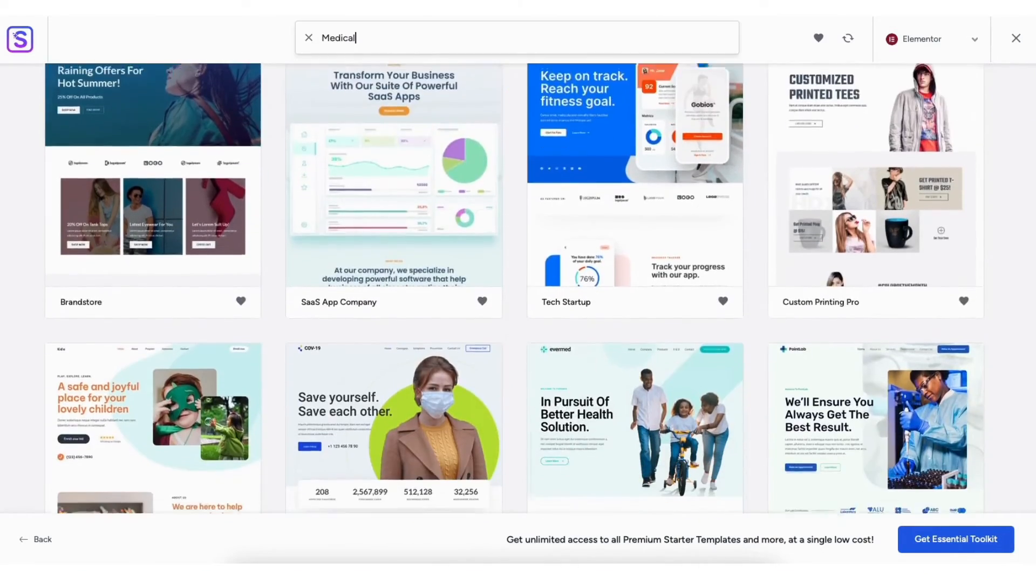
pyautogui.scroll(-6, 15, 35)
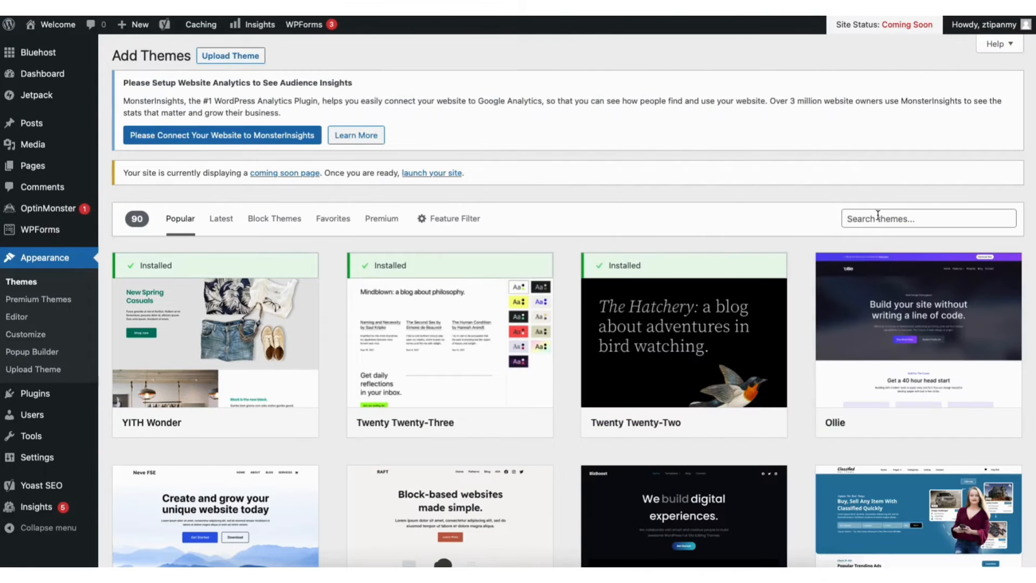
pyautogui.click(877, 218)
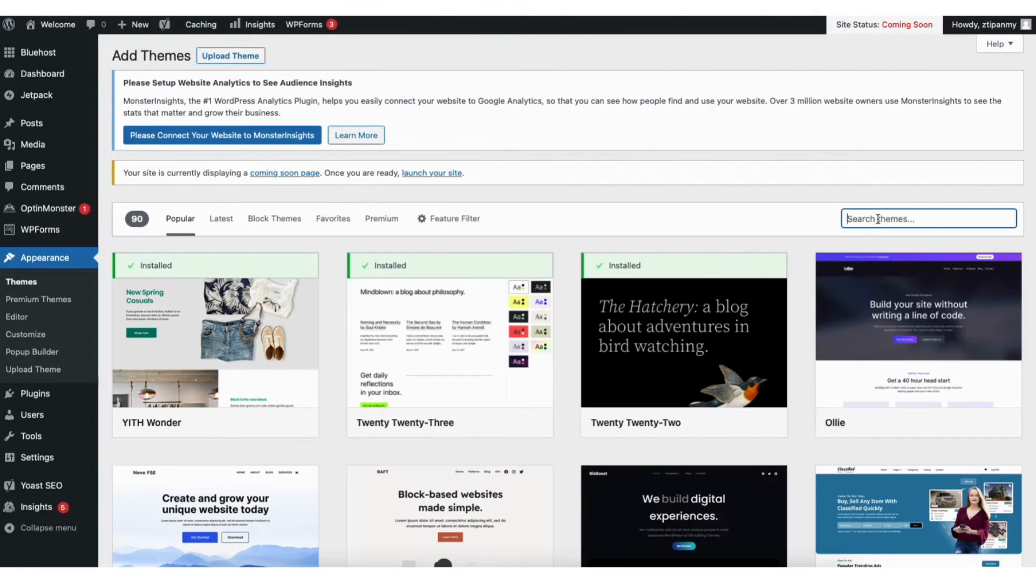
pyautogui.write('astra')
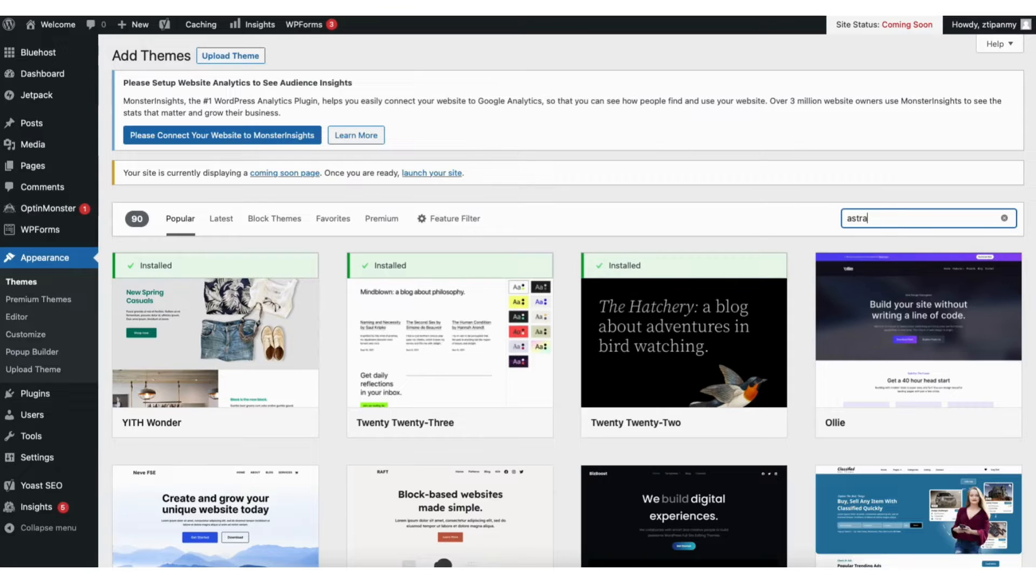
pyautogui.click(238, 422)
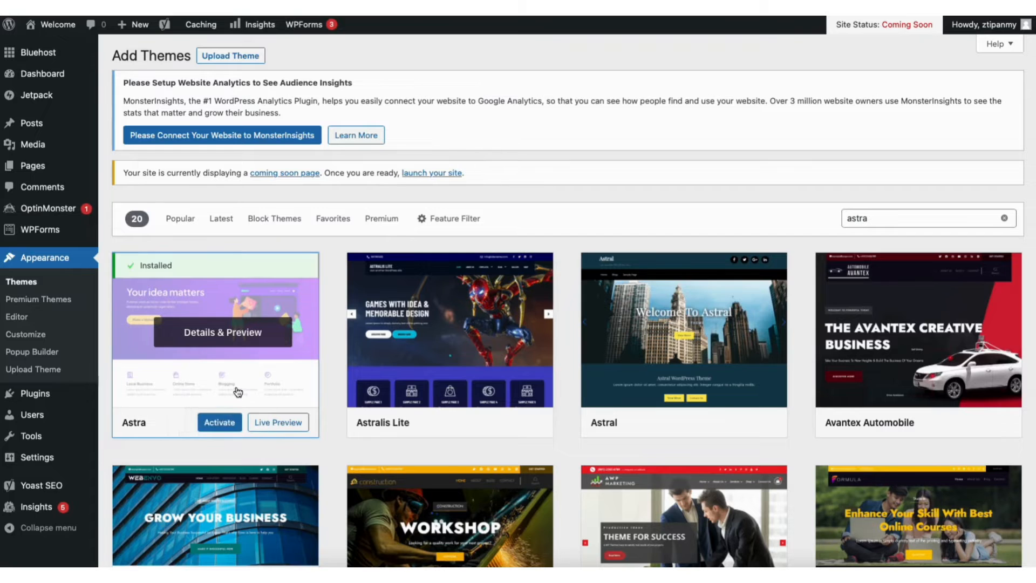
pyautogui.click(218, 424)
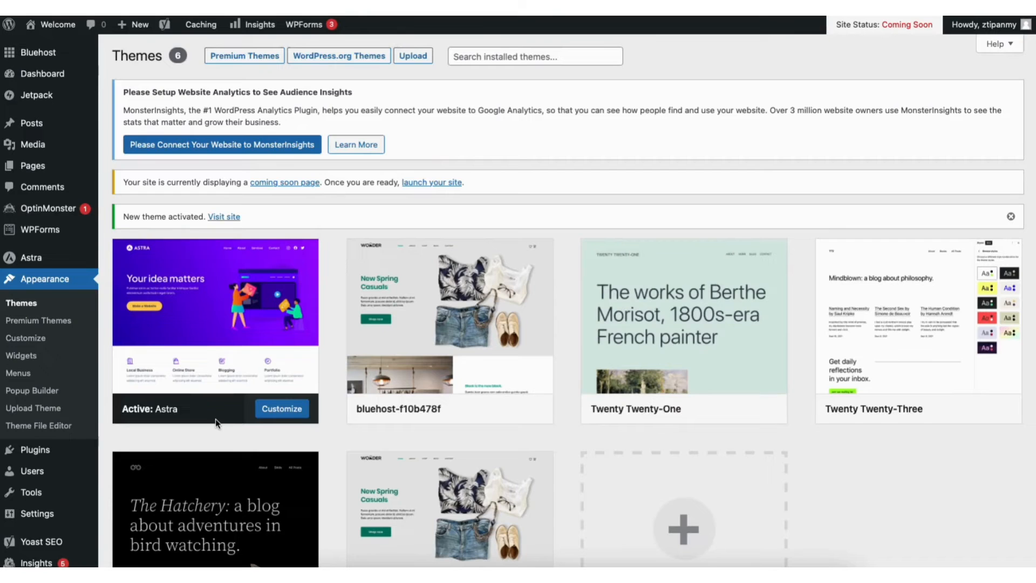
# Search the plugin directory for "starter templates", then install and activate the Starter Templates plugin by Brainstorm Force
pyautogui.moveTo(38, 453)
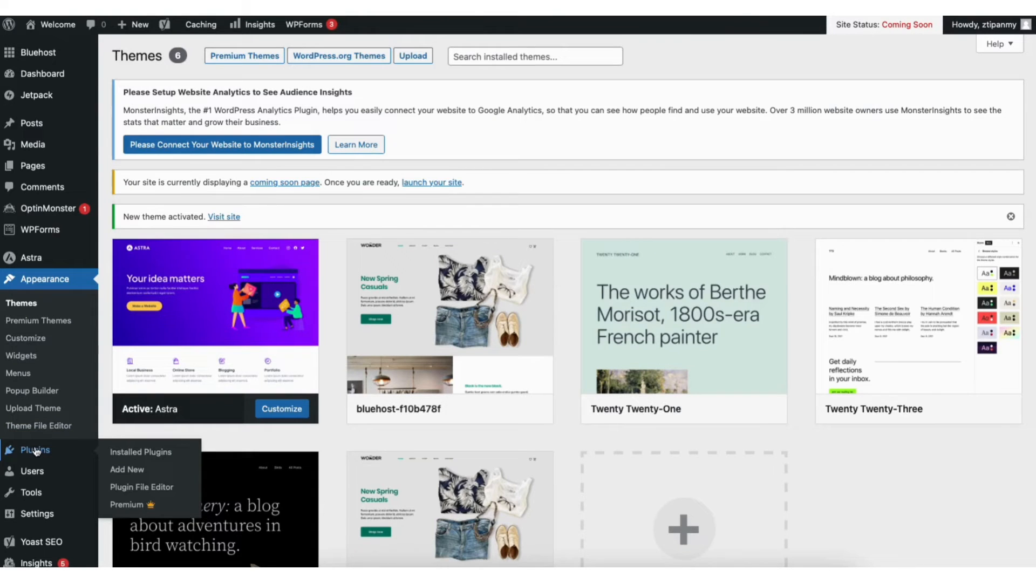
pyautogui.click(126, 469)
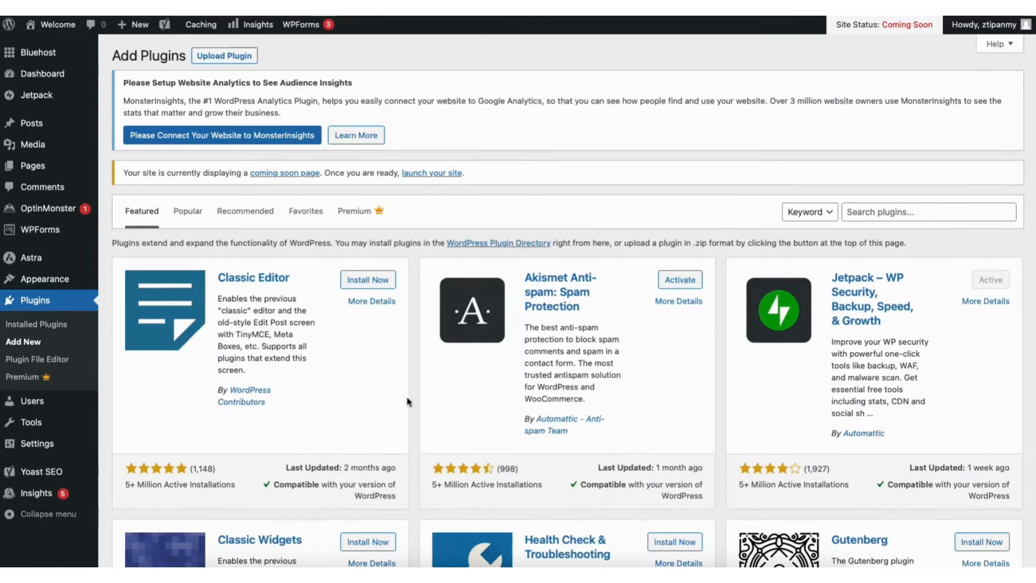
pyautogui.click(884, 208)
pyautogui.write('starter templates')
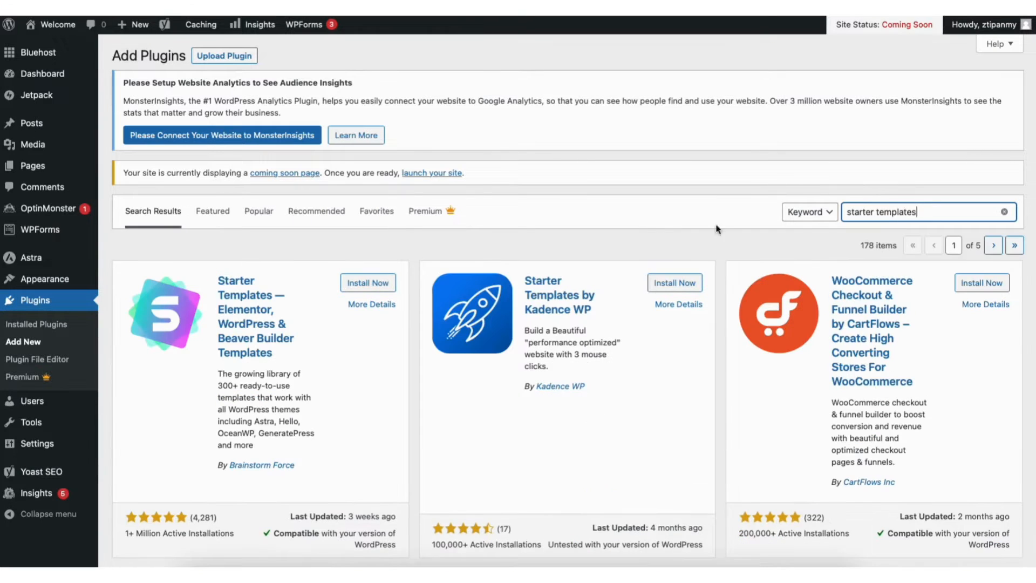
pyautogui.click(361, 285)
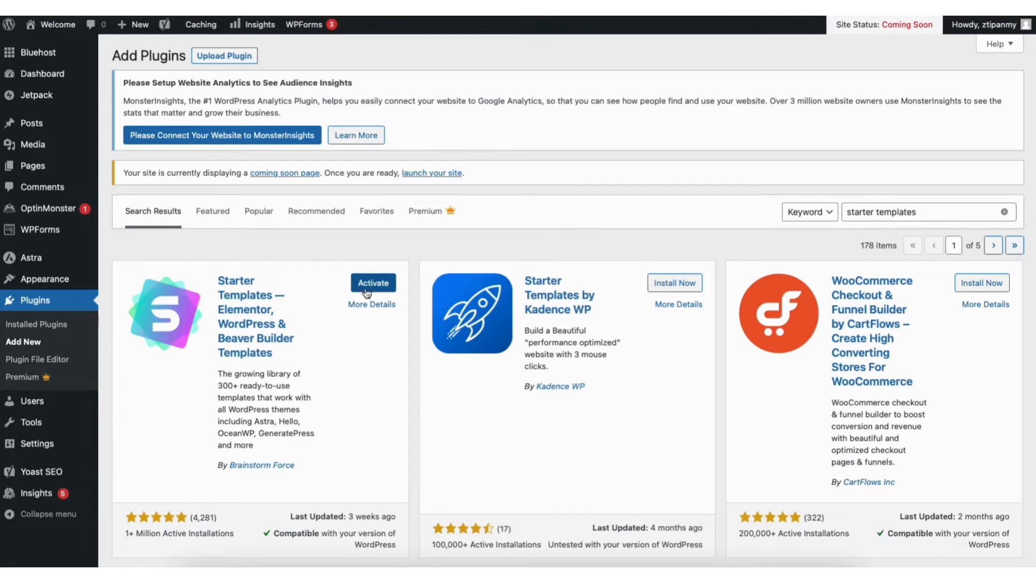
pyautogui.click(364, 282)
# Open the Starter Templates library with Elementor as the page builder and look through the templates and their category lists
pyautogui.moveTo(54, 279)
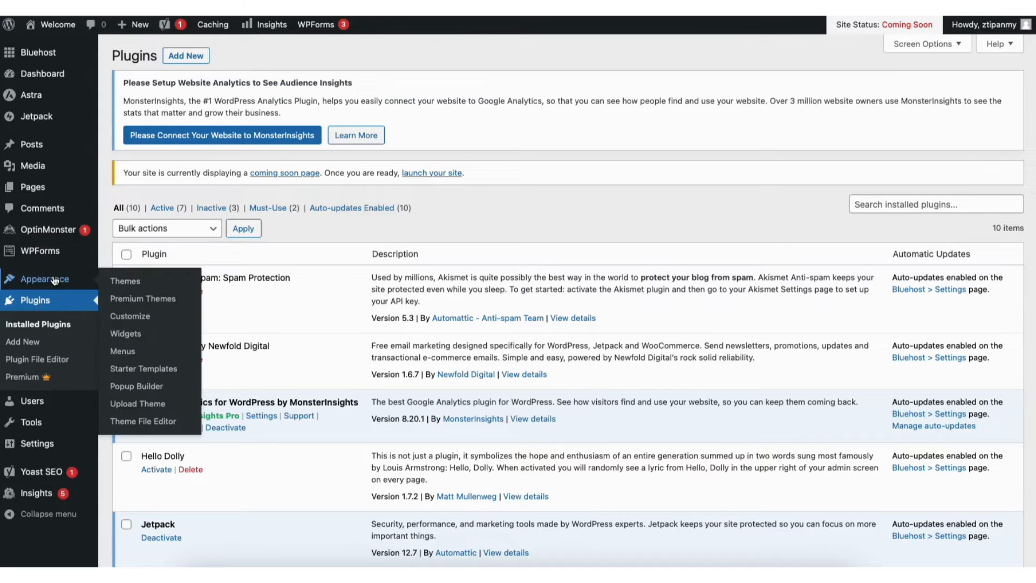
pyautogui.click(134, 370)
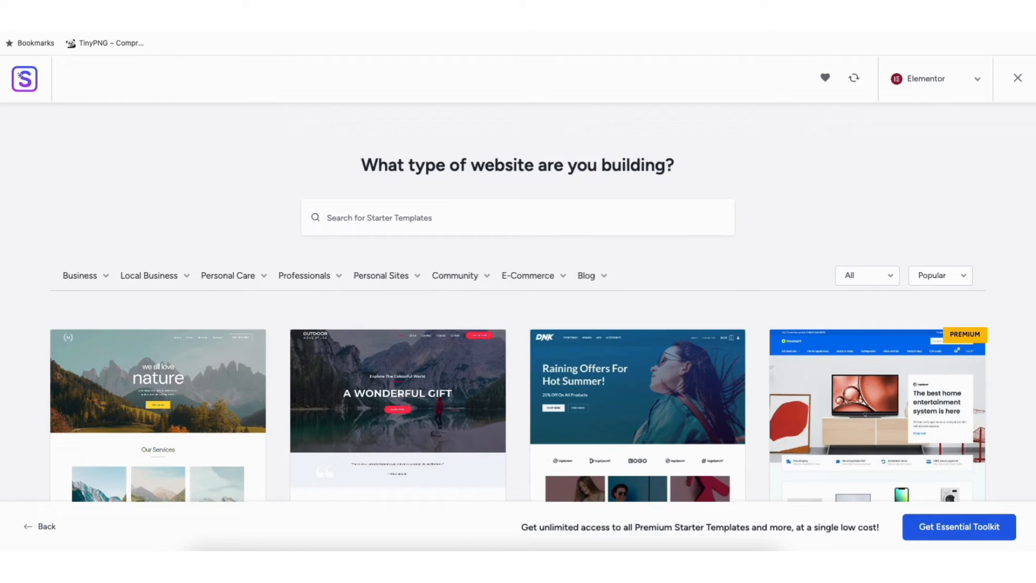
pyautogui.scroll(-5, 518, 302)
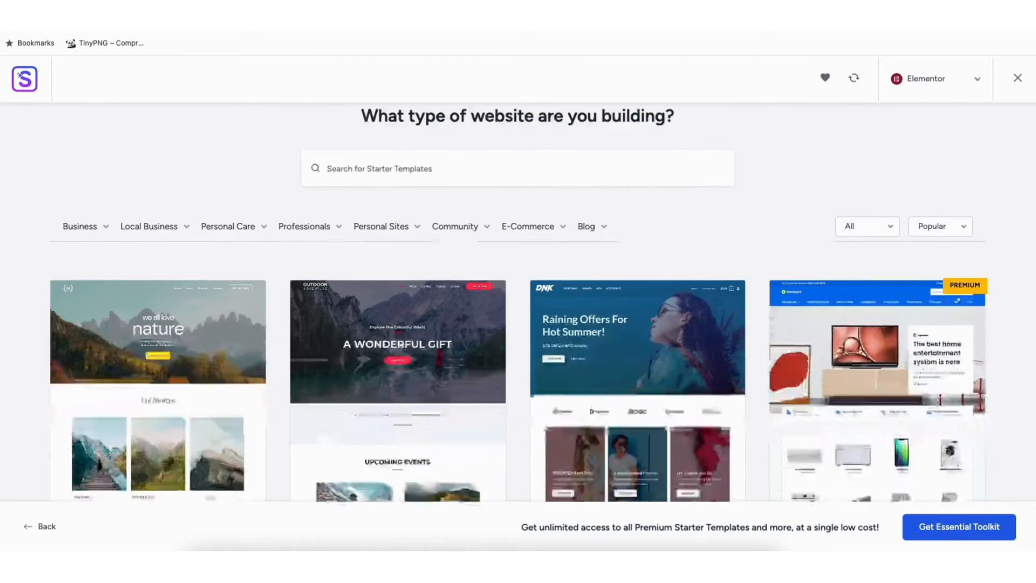
pyautogui.scroll(-10, 62, 153)
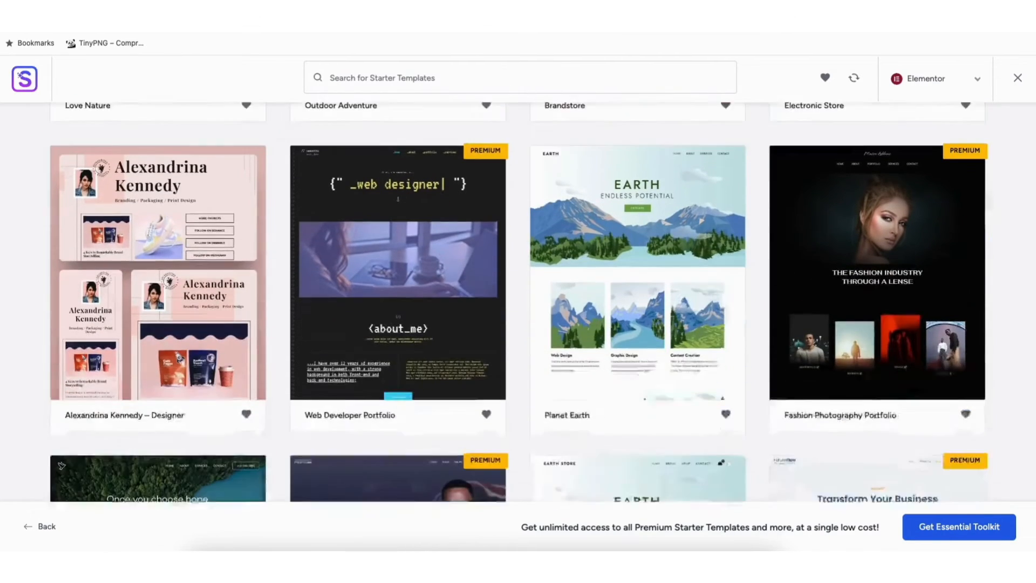
pyautogui.scroll(-9, 61, 154)
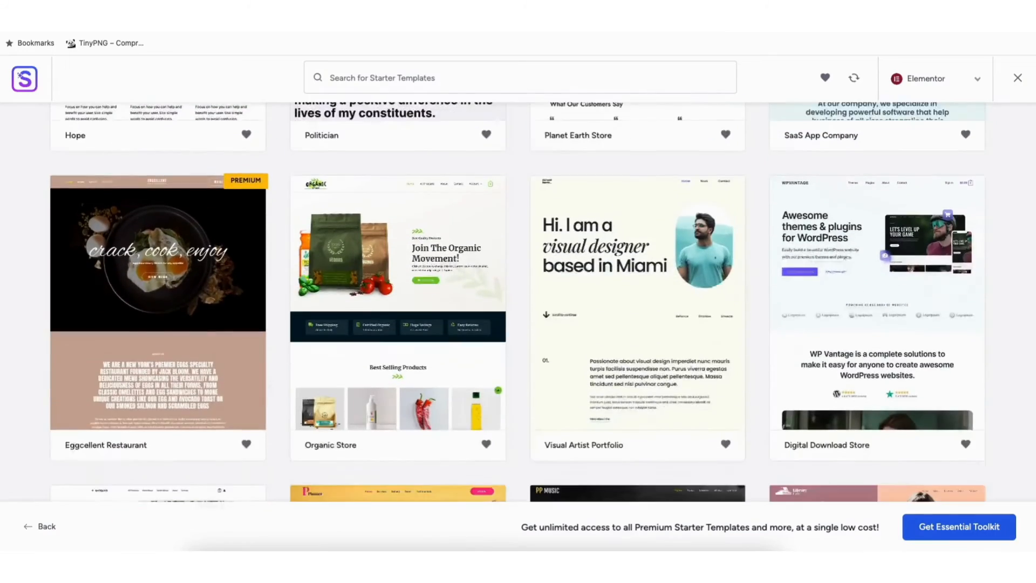
pyautogui.scroll(-6, 518, 302)
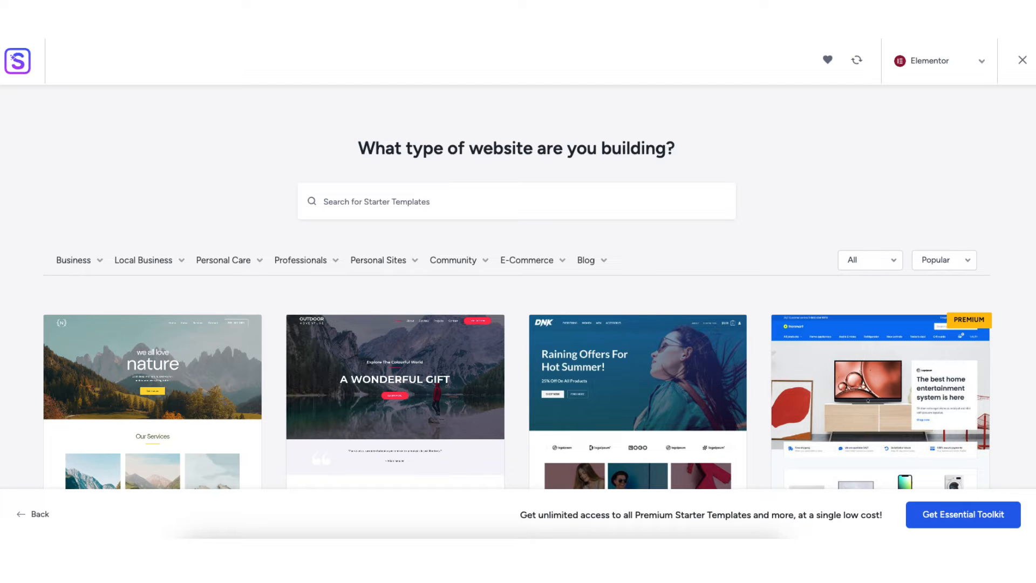
pyautogui.moveTo(86, 279)
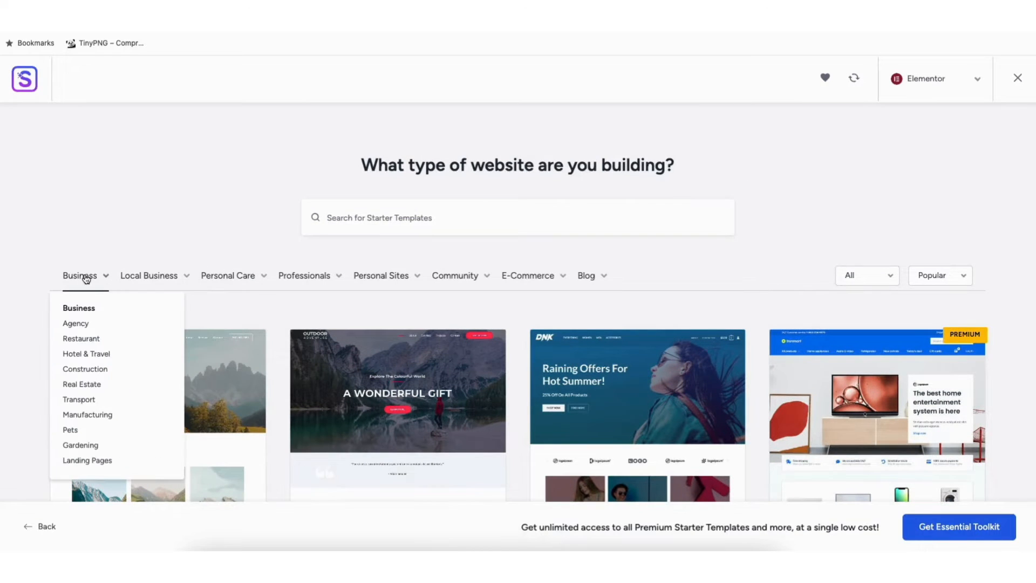
pyautogui.moveTo(225, 276)
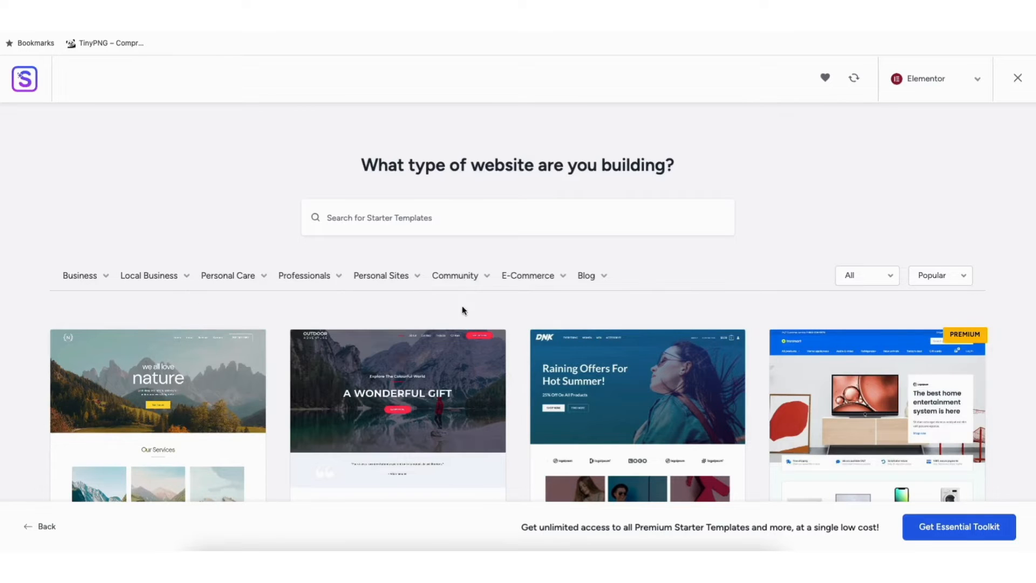
# Preview the Love Nature template, look through its home page and close the preview
pyautogui.click(151, 397)
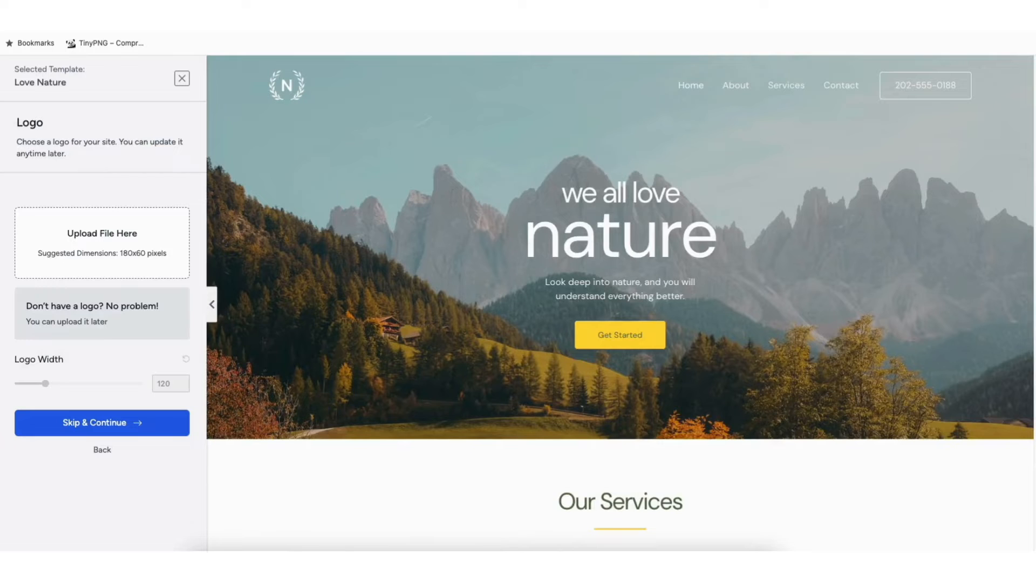
pyautogui.scroll(-8, 620, 303)
pyautogui.scroll(-5, 659, 204)
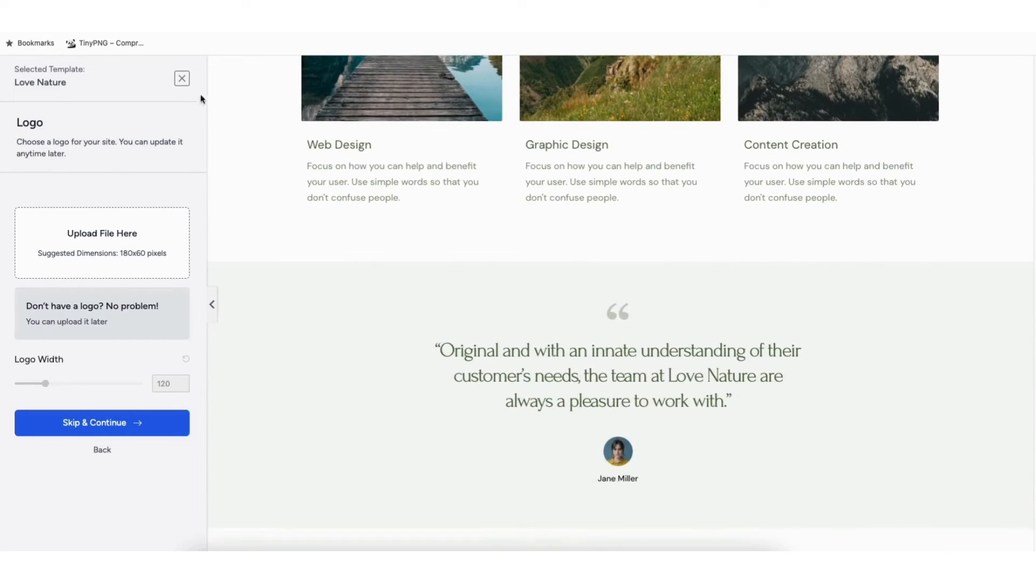
pyautogui.click(181, 78)
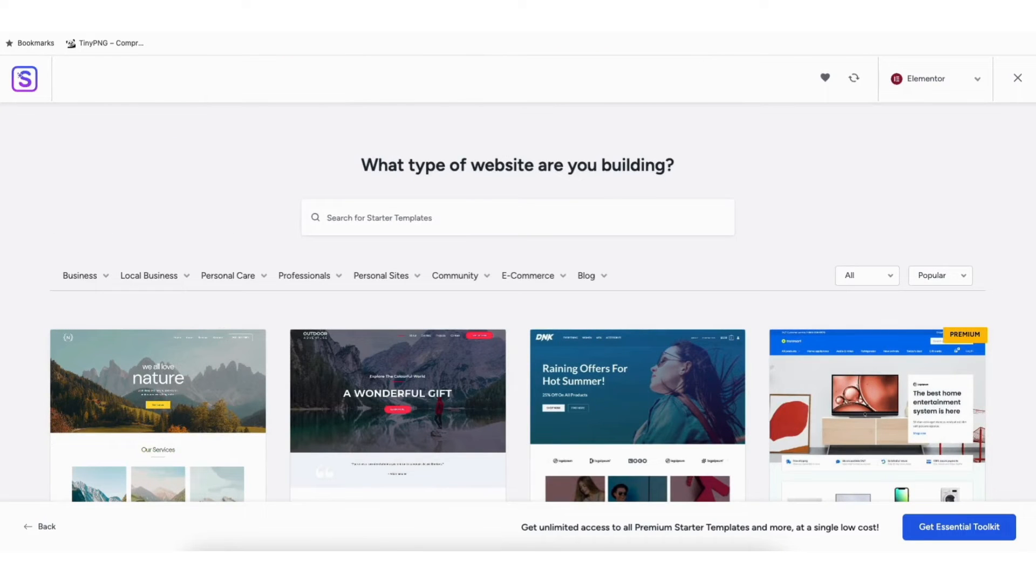
# Look through the full gallery of Elementor starter templates, comparing free and premium designs
pyautogui.scroll(-6, 518, 302)
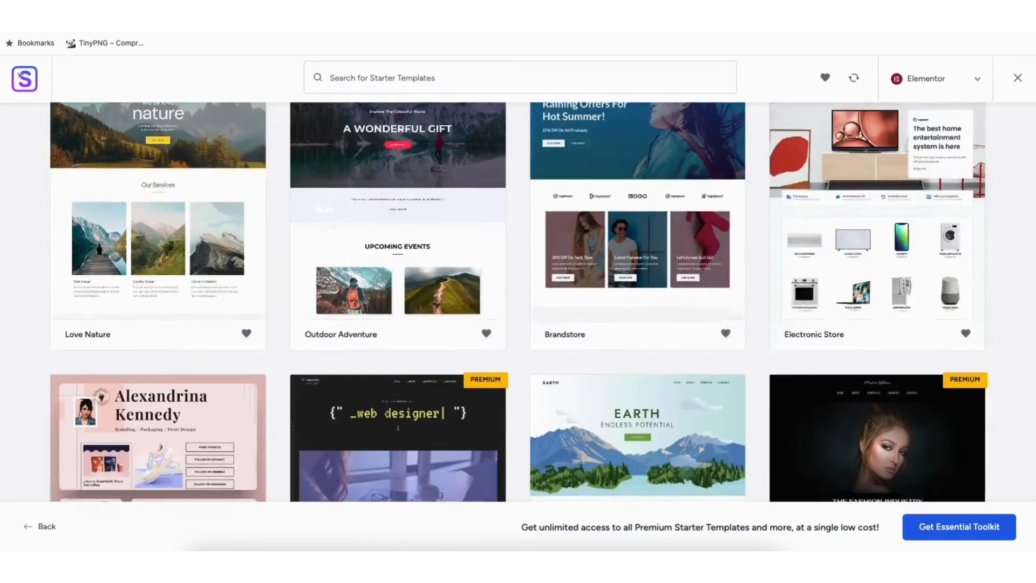
pyautogui.scroll(-10, 518, 302)
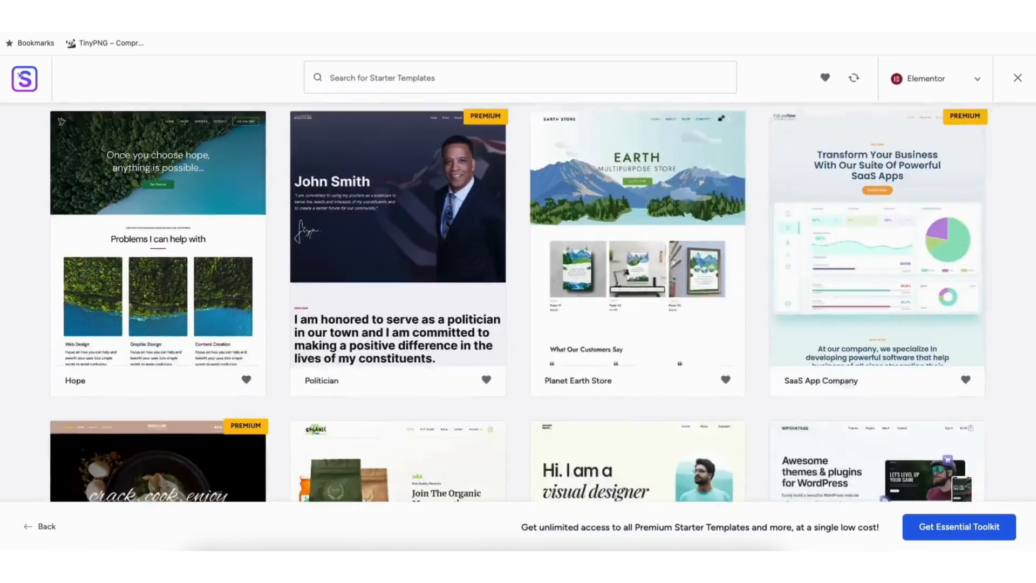
pyautogui.scroll(-10, 517, 302)
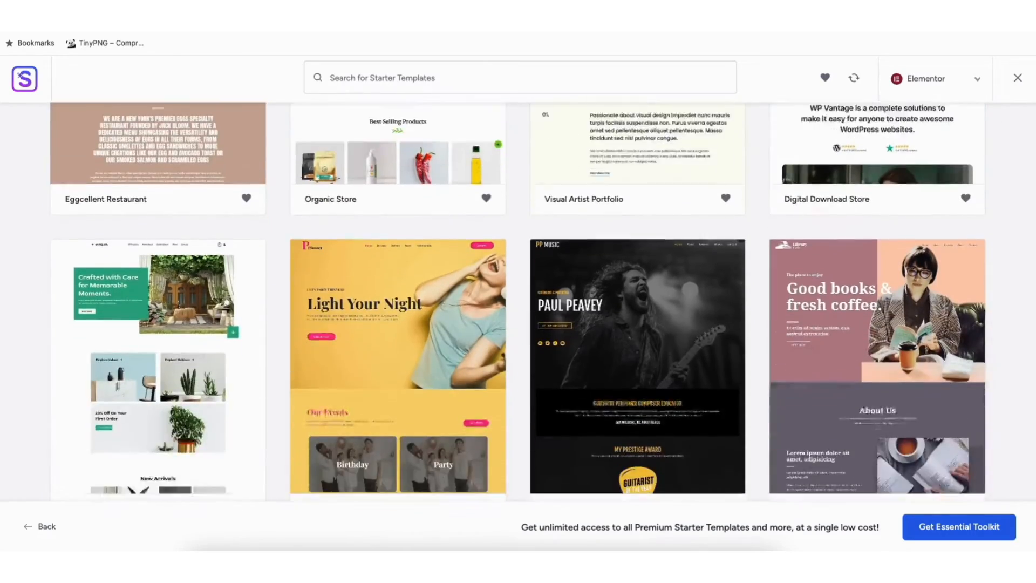
pyautogui.scroll(-10, 518, 302)
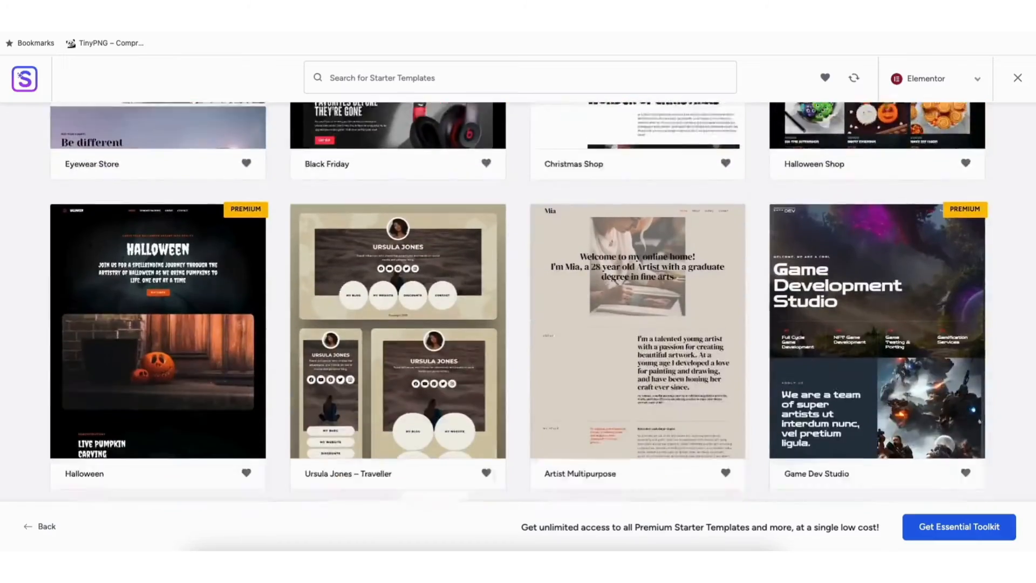
pyautogui.scroll(-10, 518, 302)
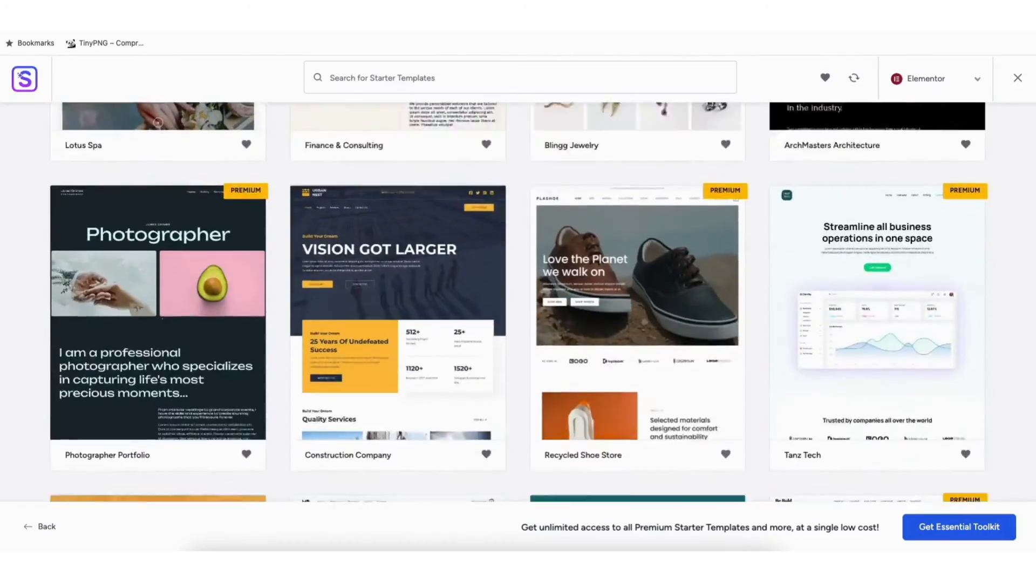
pyautogui.scroll(-10, 518, 302)
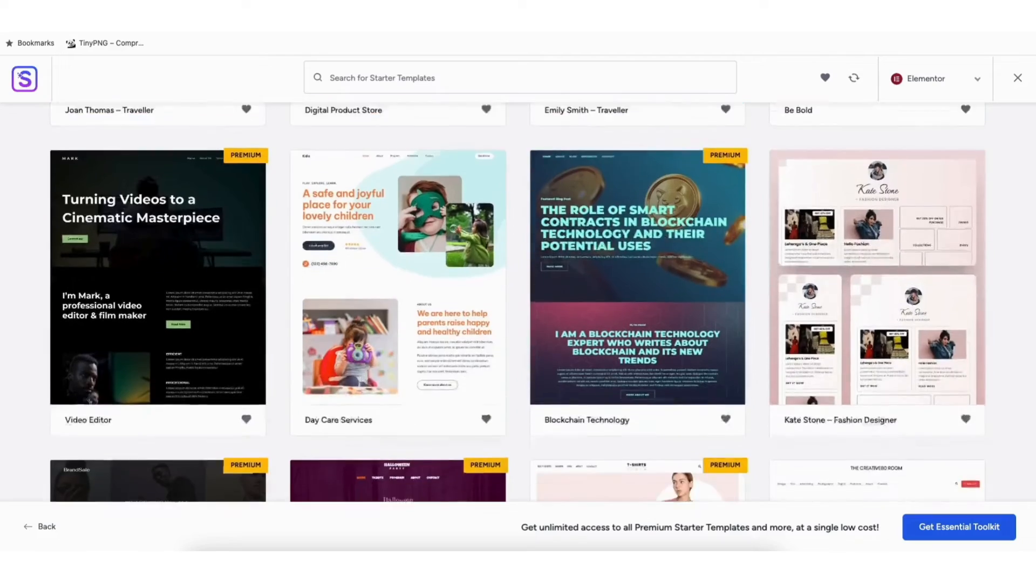
pyautogui.scroll(-8, 518, 302)
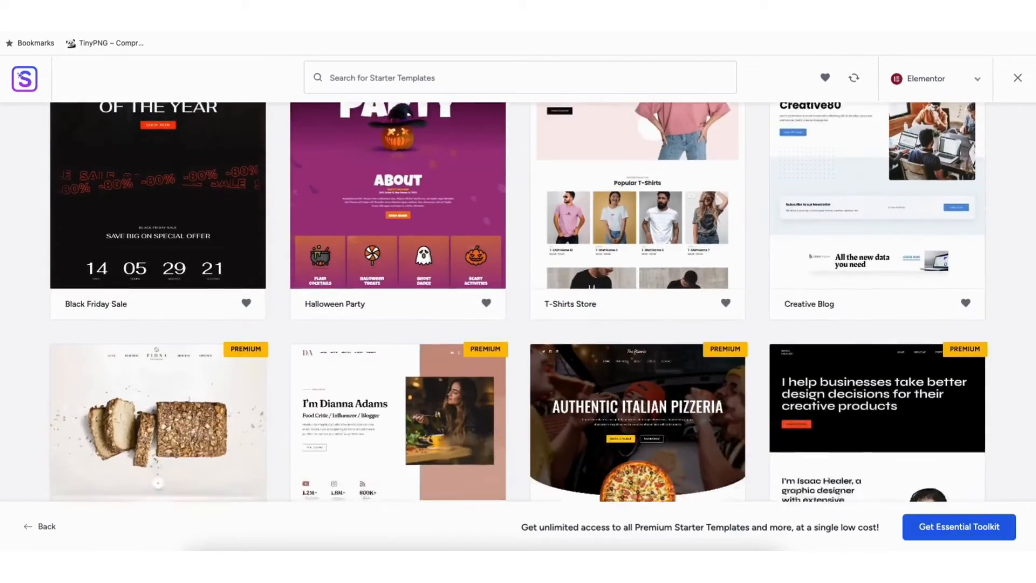
pyautogui.scroll(-6, 518, 302)
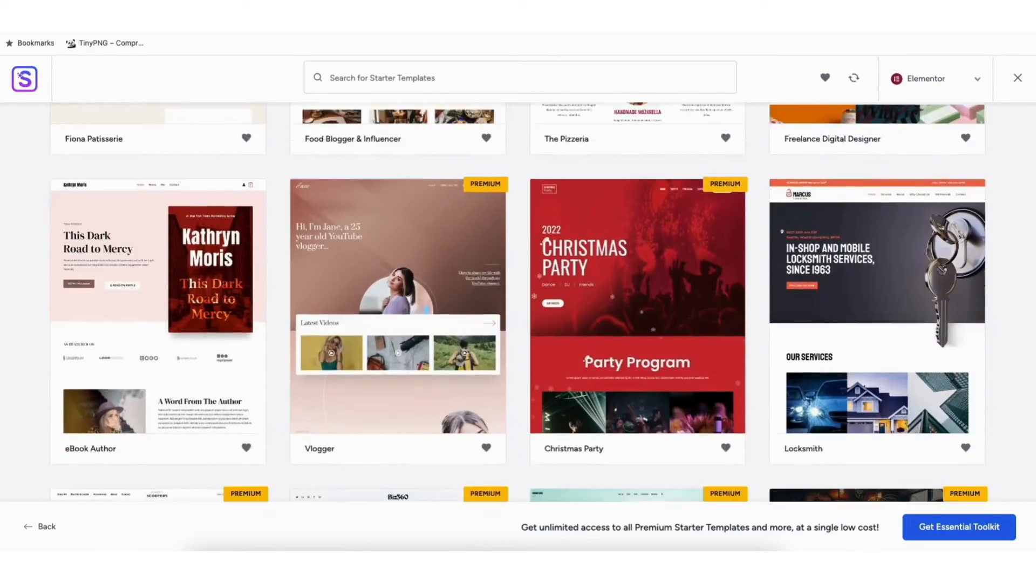
pyautogui.scroll(-8, 585, 277)
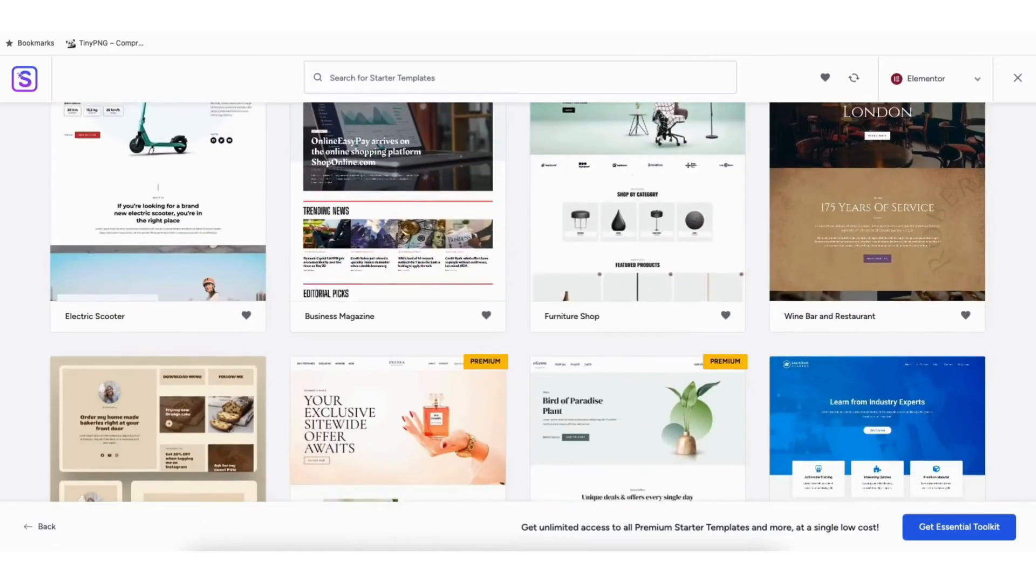
pyautogui.scroll(-8, 518, 303)
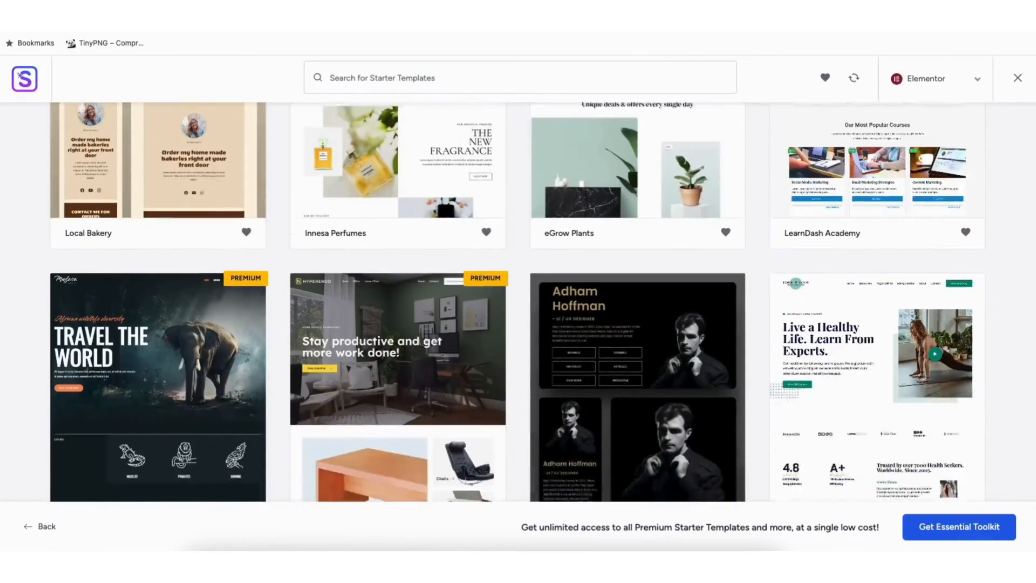
pyautogui.scroll(-8, 518, 302)
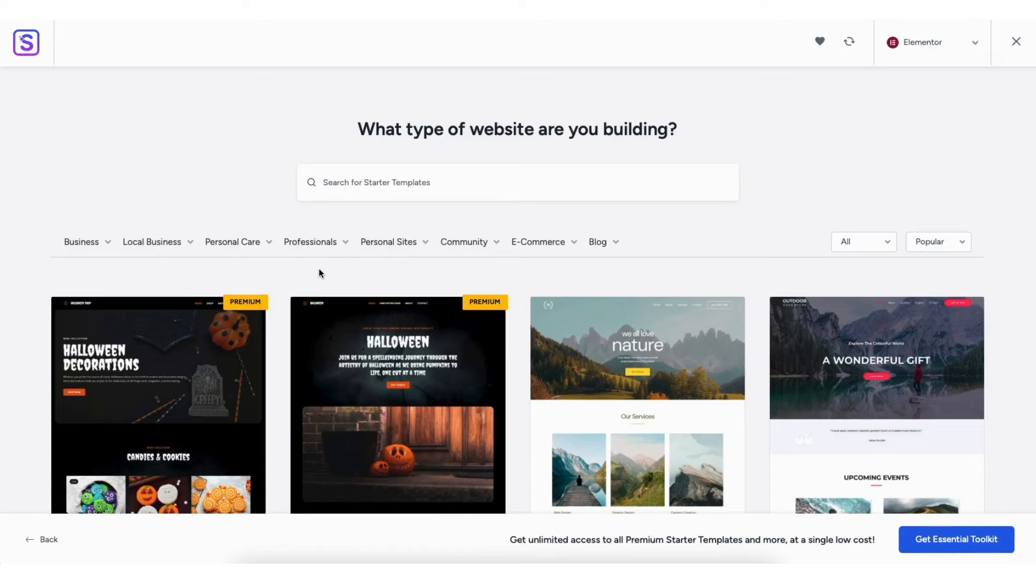
# Filter the starter templates by the Medical category under Professionals and look through the matching designs
pyautogui.click(315, 246)
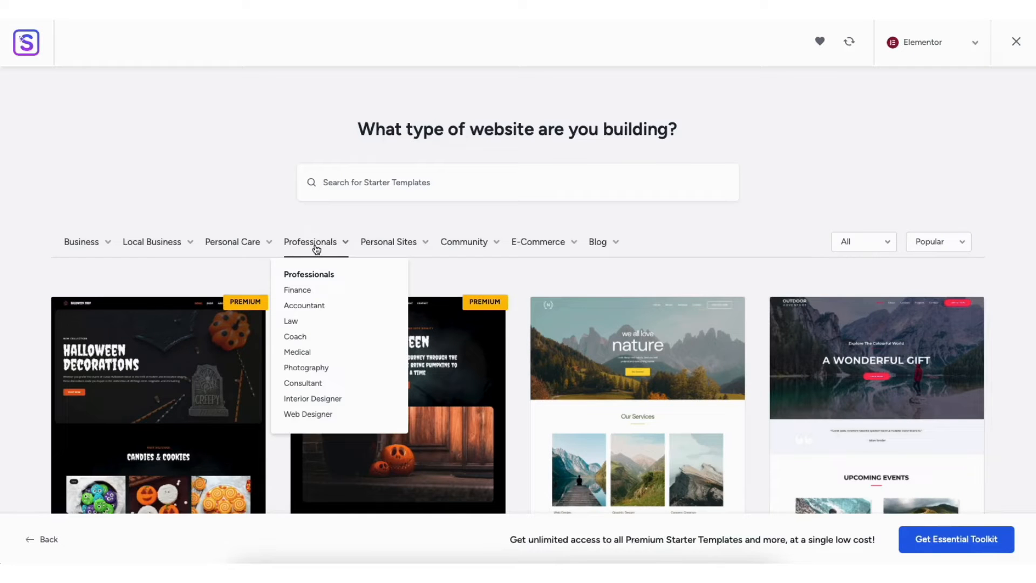
pyautogui.click(297, 352)
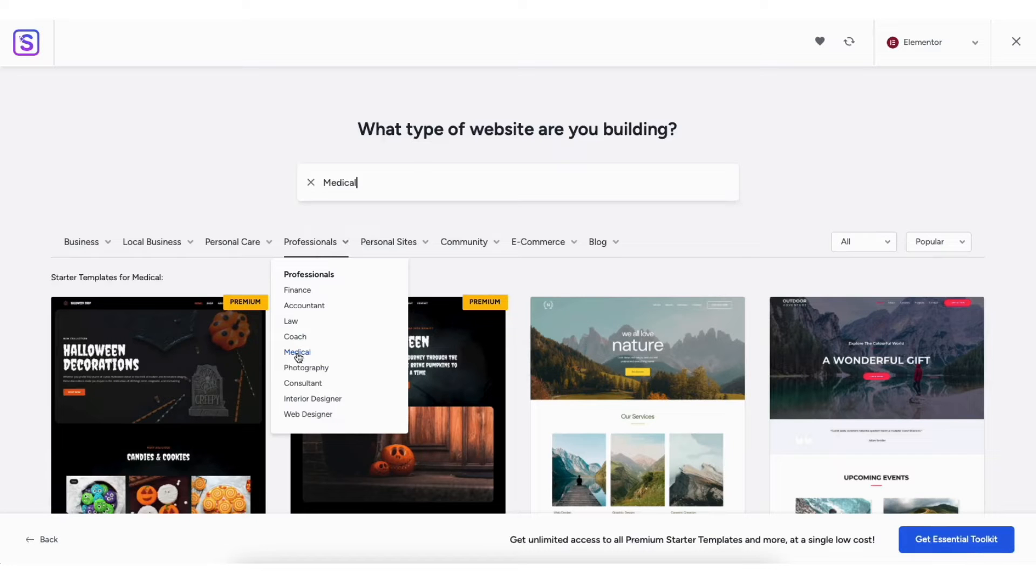
pyautogui.scroll(-8, 1021, 208)
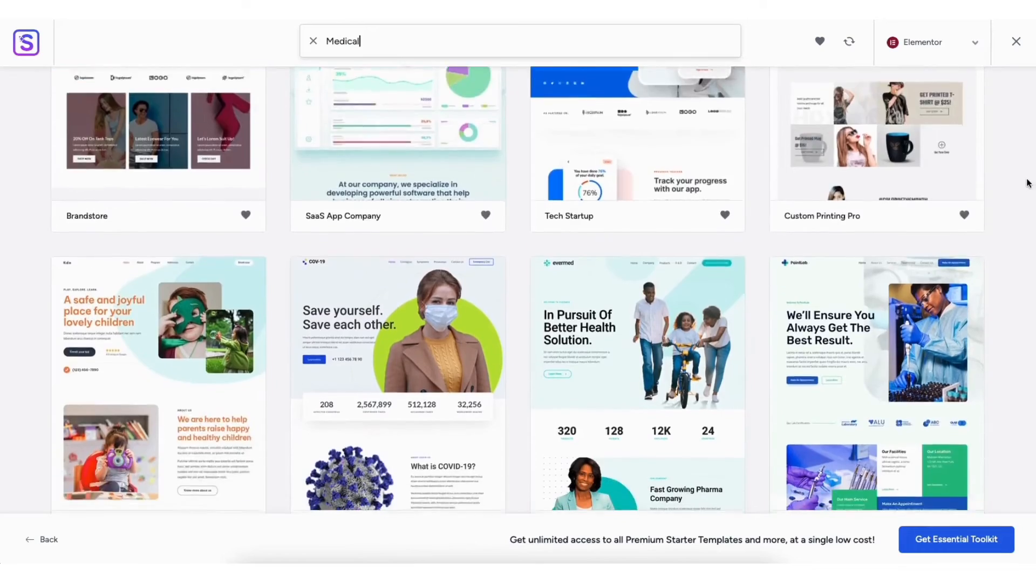
pyautogui.scroll(-8, 1021, 207)
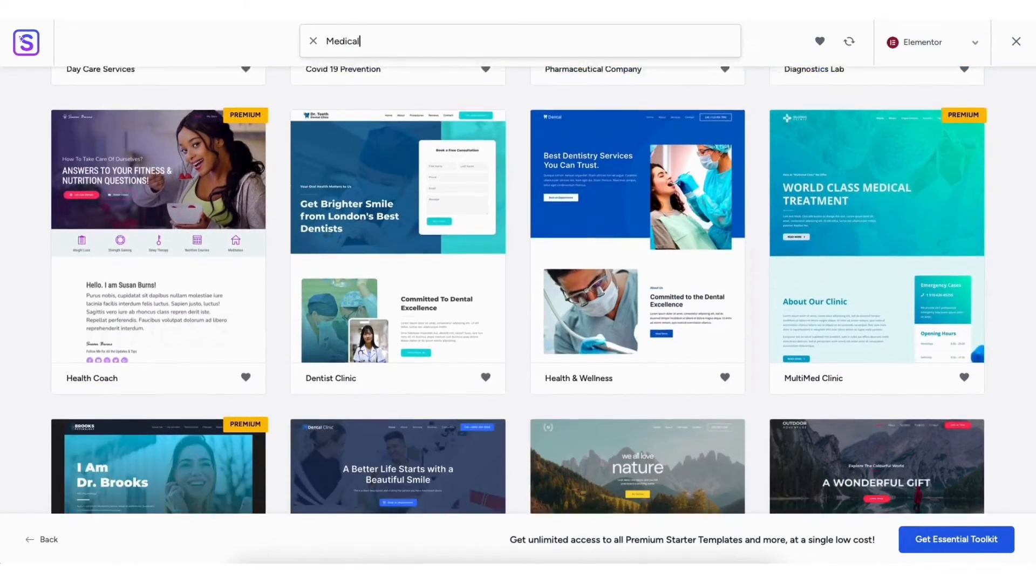
pyautogui.scroll(-5, 517, 291)
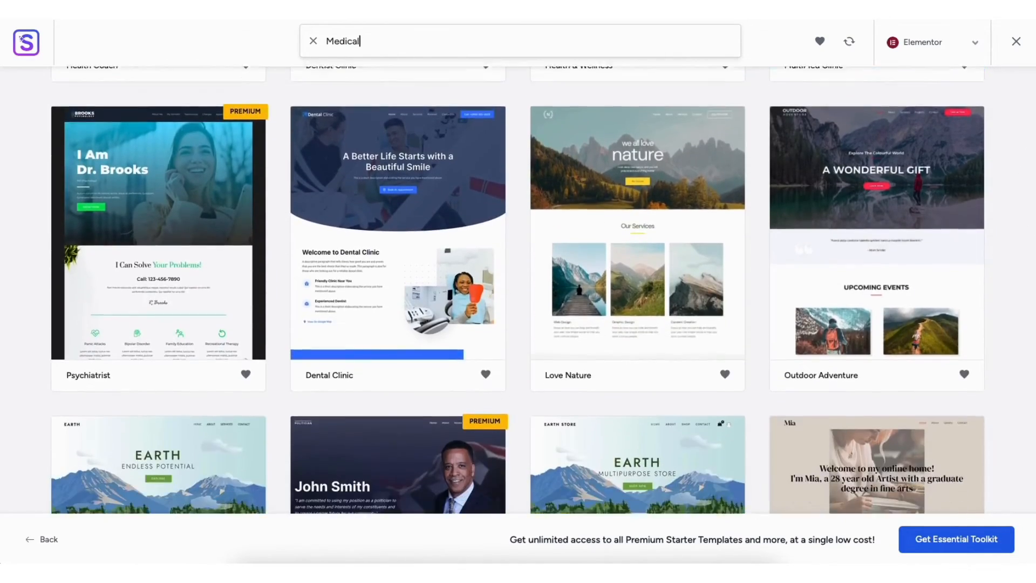
pyautogui.scroll(-10, 1024, 208)
# Choose the Diagnostics Lab template and continue without uploading a logo
pyautogui.scroll(2, 1024, 208)
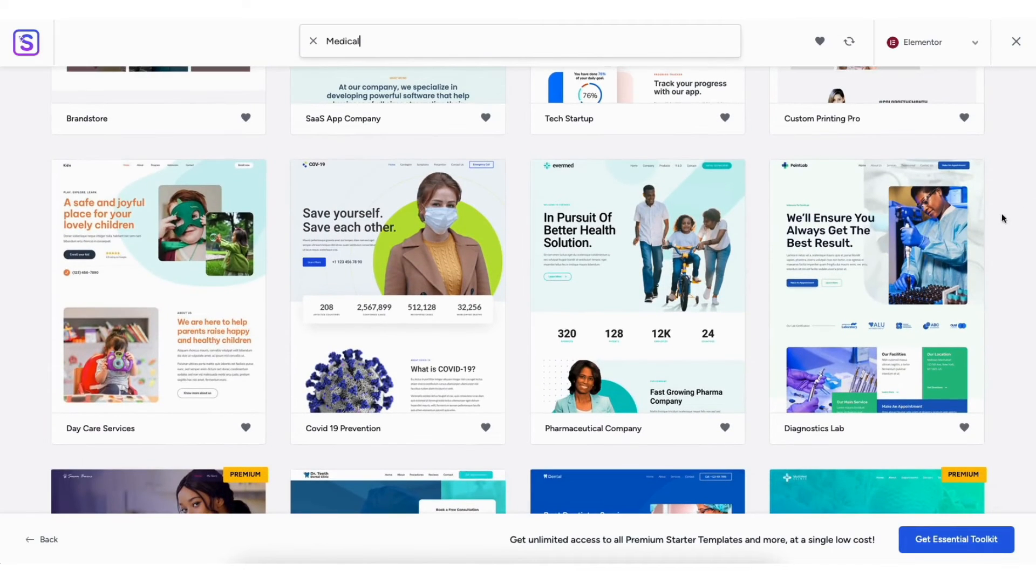
pyautogui.click(849, 283)
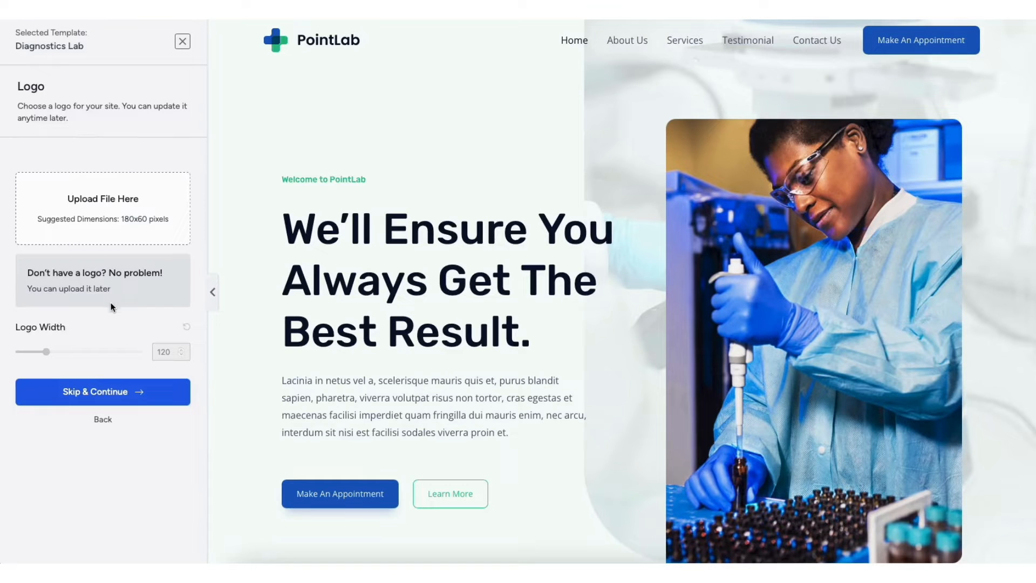
pyautogui.click(111, 391)
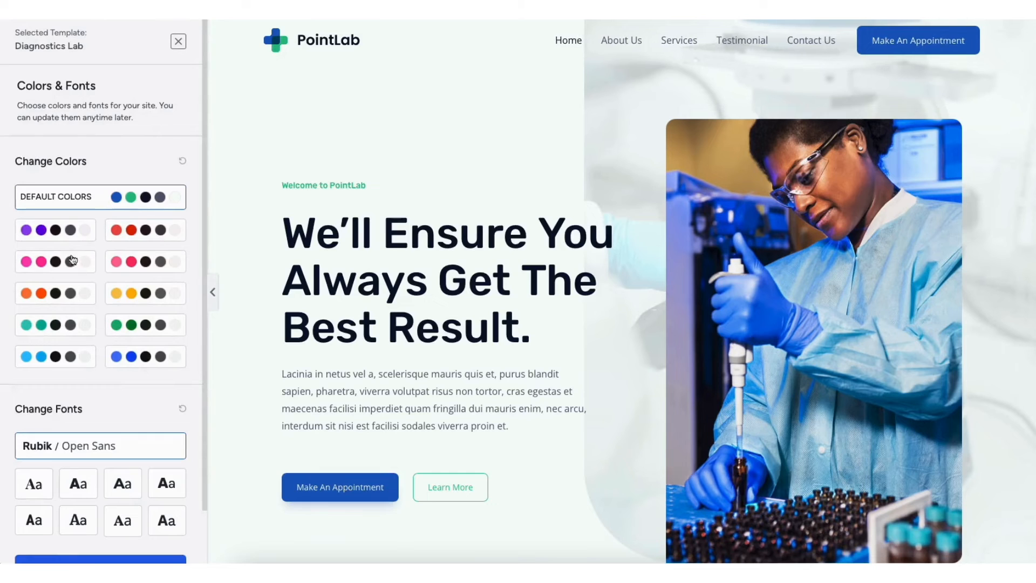
# Try the alternative color palettes on the Diagnostics Lab template and return to the default colors
pyautogui.click(63, 233)
pyautogui.click(65, 261)
pyautogui.click(63, 294)
pyautogui.click(55, 327)
pyautogui.click(54, 357)
pyautogui.click(145, 358)
pyautogui.click(145, 326)
pyautogui.click(128, 295)
pyautogui.click(145, 230)
pyautogui.click(145, 199)
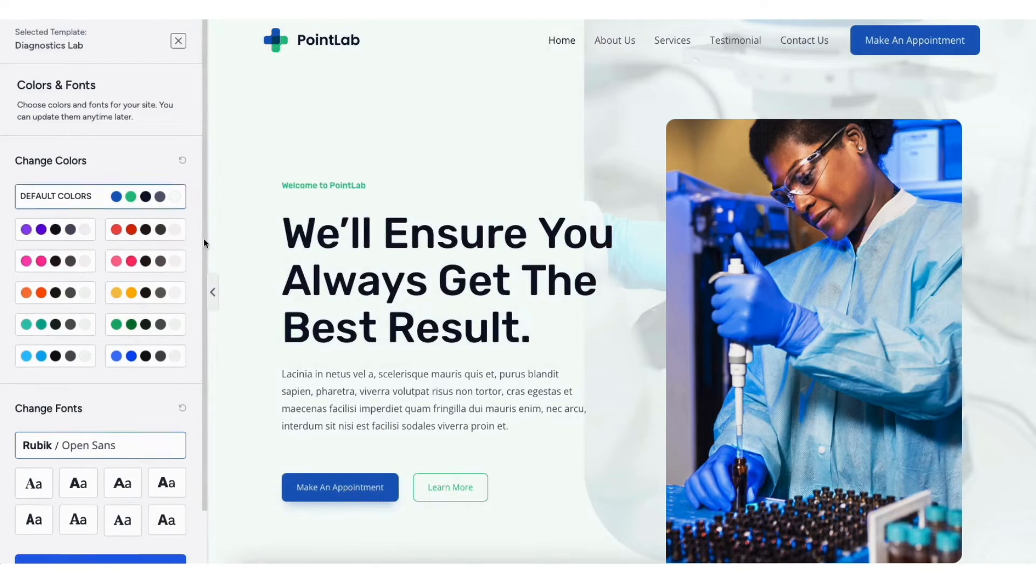
# Keep the default Rubik / Open Sans fonts, build the website with all import options enabled, and view the finished site
pyautogui.scroll(-2, 203, 238)
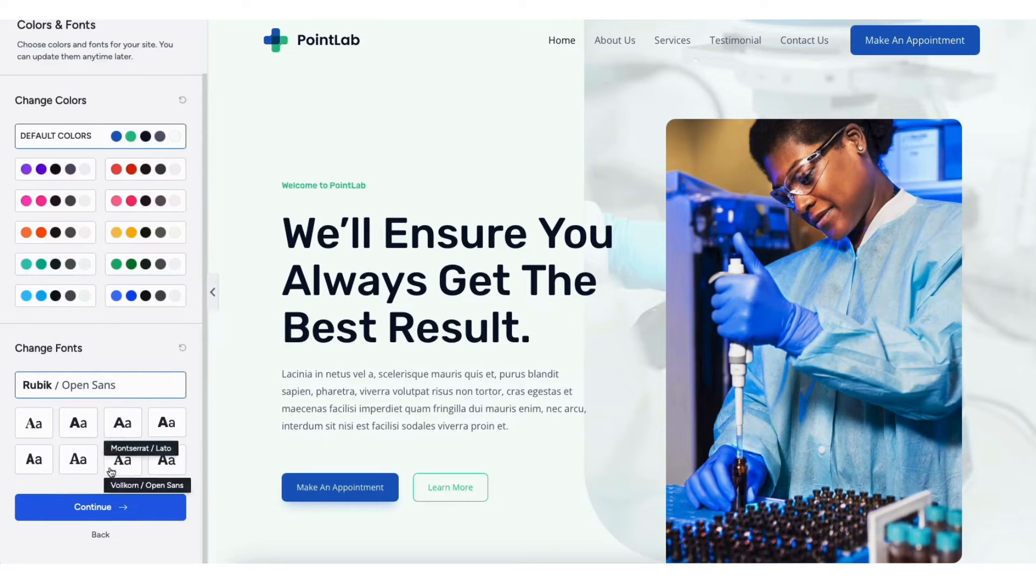
pyautogui.click(107, 508)
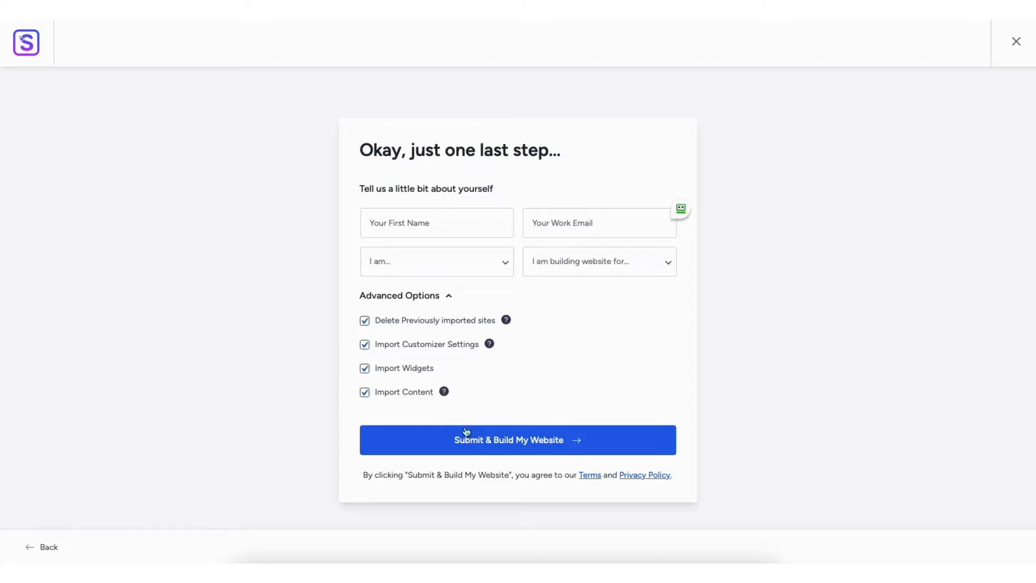
pyautogui.click(467, 440)
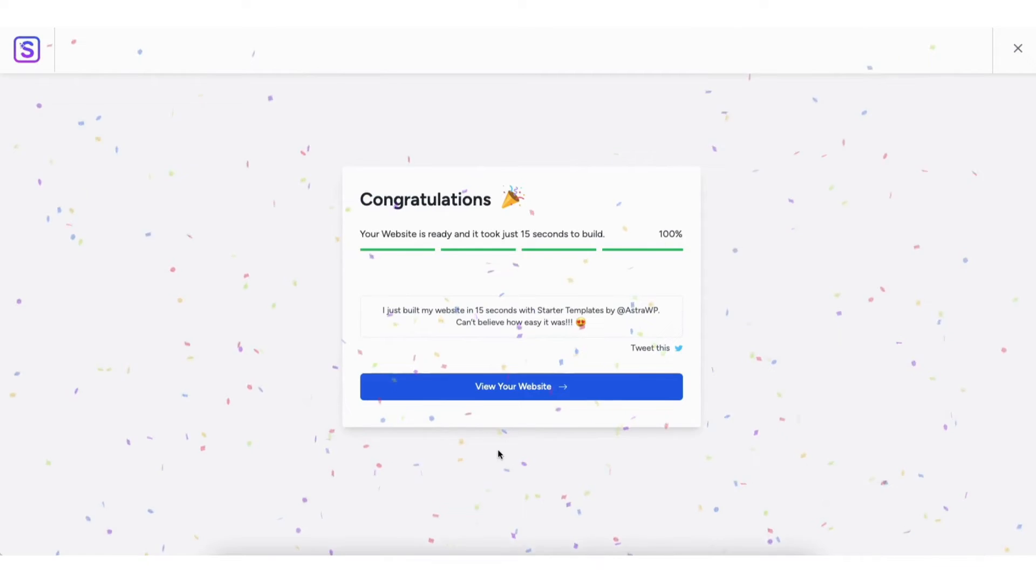
pyautogui.click(502, 388)
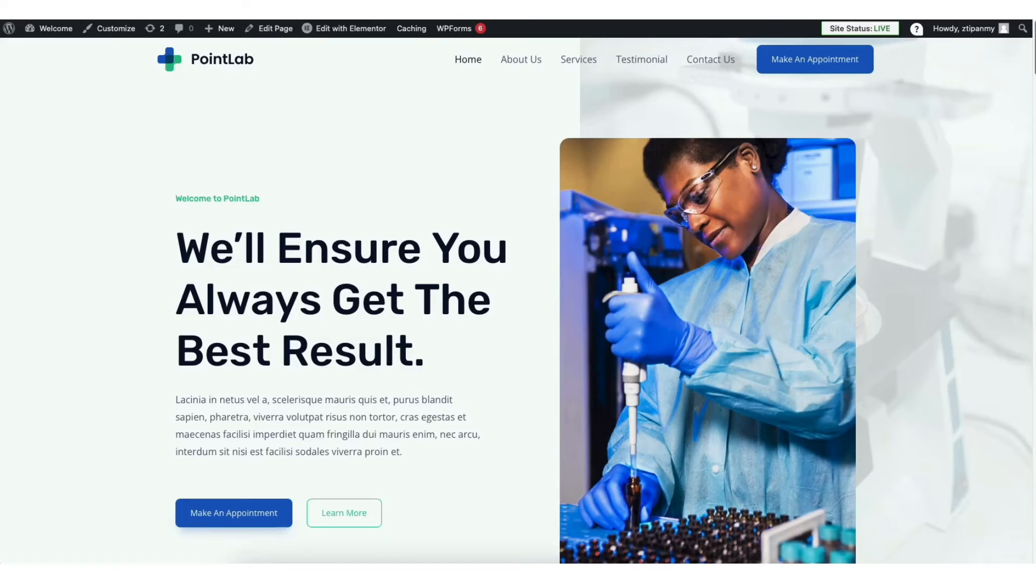
# Look through the finished home page's sections from the hero down to Our Expertise and return to the start
pyautogui.scroll(-6, 518, 299)
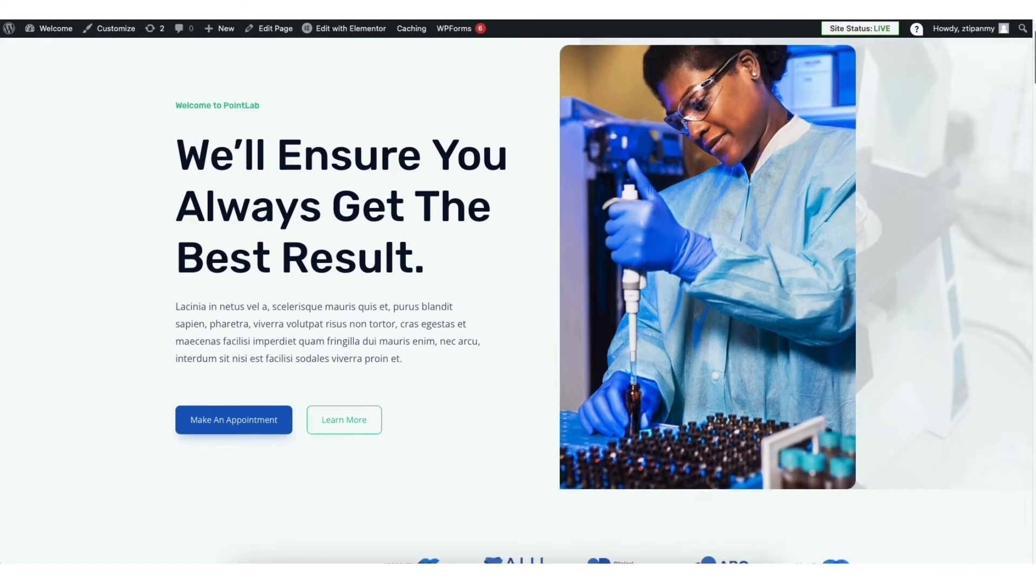
pyautogui.scroll(-9, 518, 300)
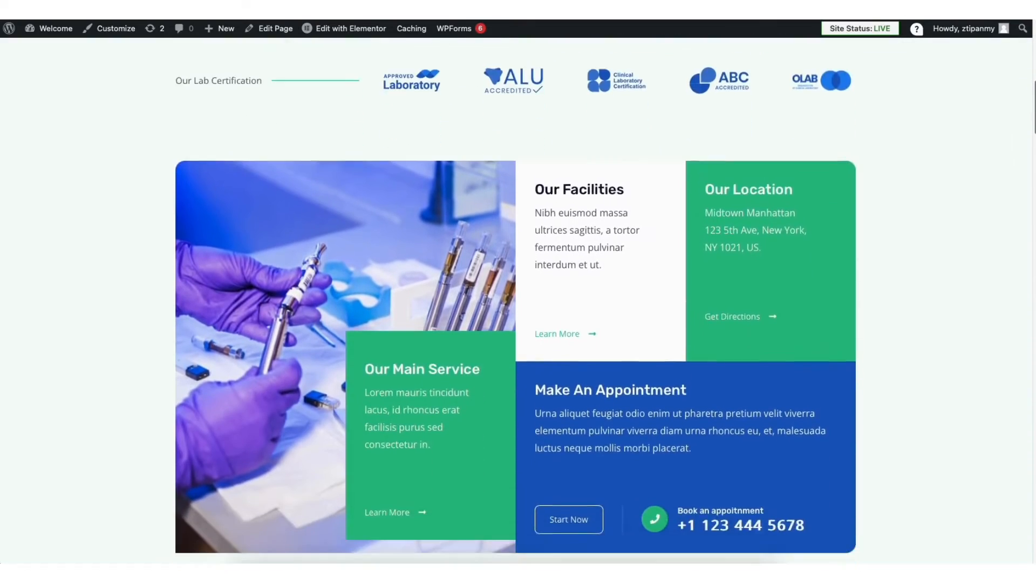
pyautogui.scroll(-10, 518, 300)
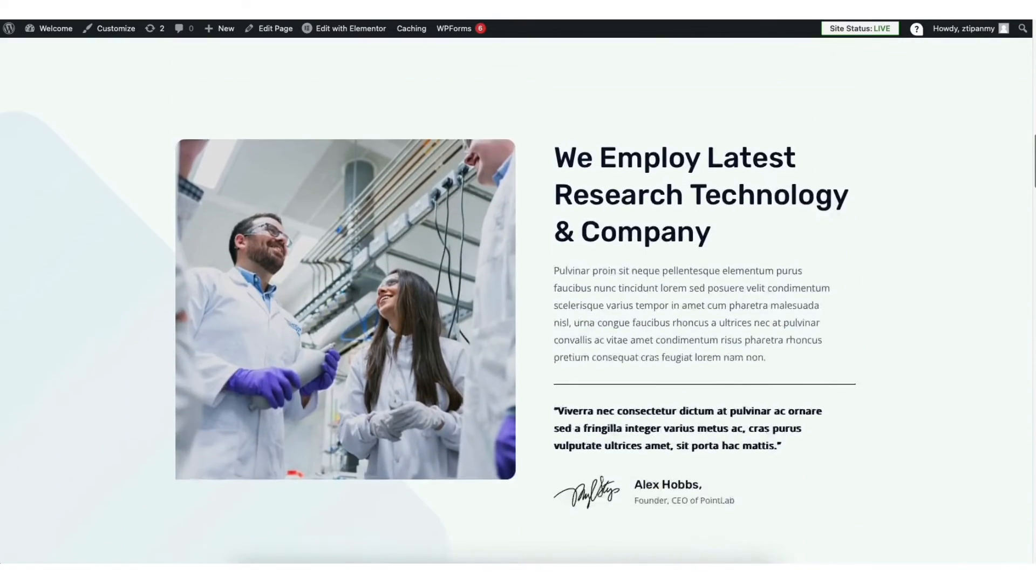
pyautogui.scroll(-6, 518, 300)
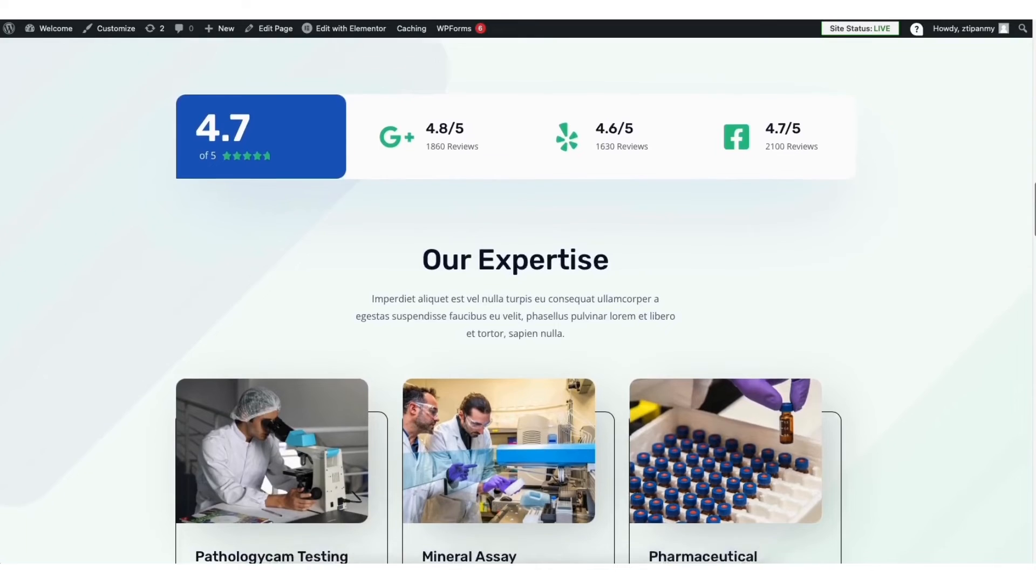
pyautogui.scroll(8, 517, 300)
pyautogui.scroll(20, 518, 300)
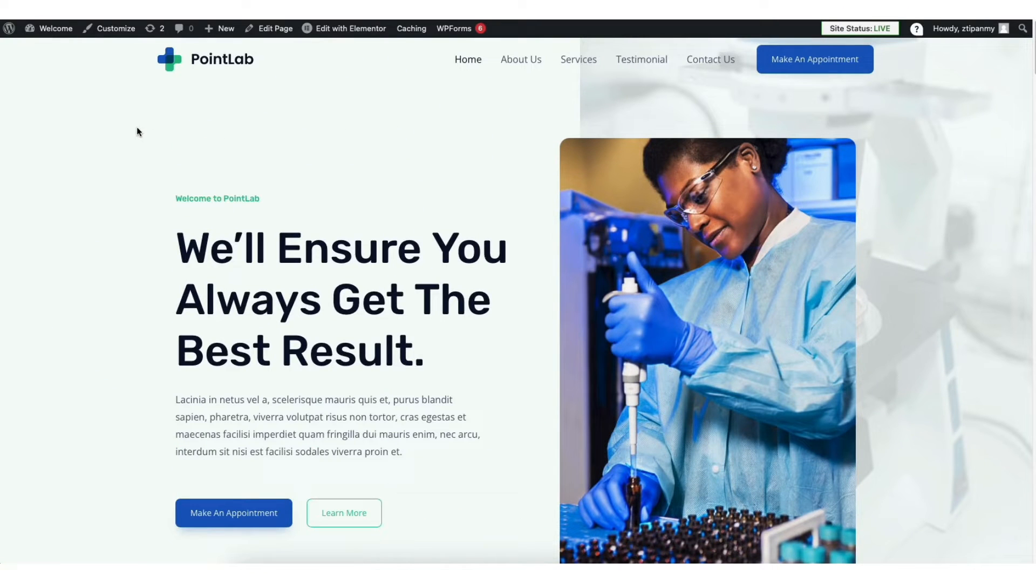
# Open Elementor's Features settings from the WordPress dashboard and set Editor Top Bar to Active
pyautogui.moveTo(53, 32)
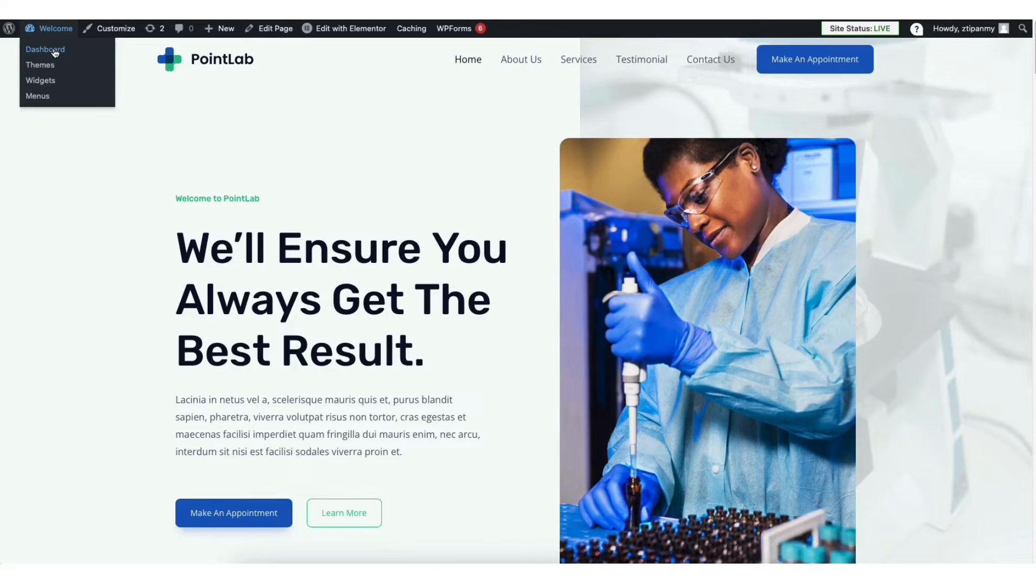
pyautogui.click(45, 49)
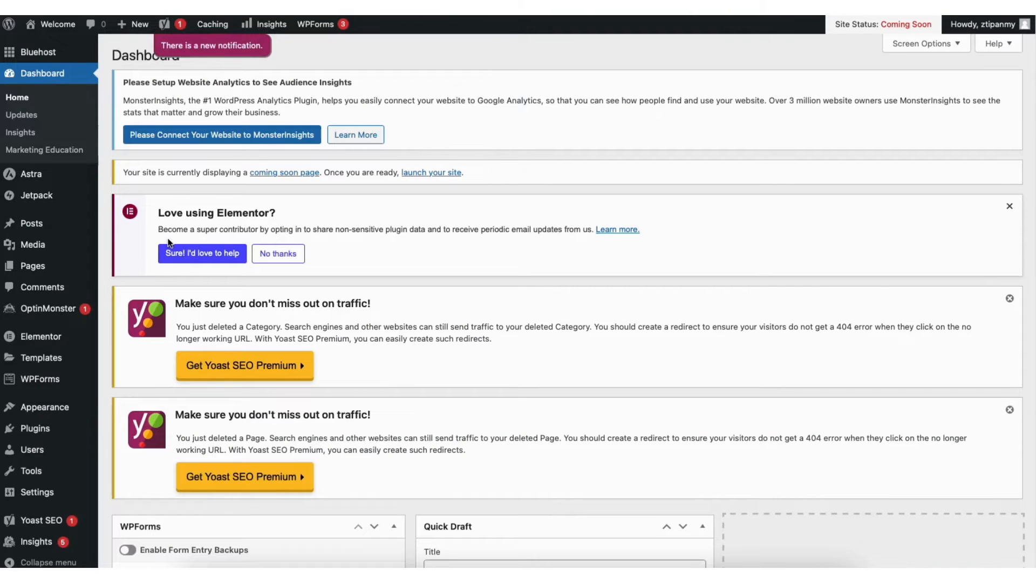
pyautogui.moveTo(48, 343)
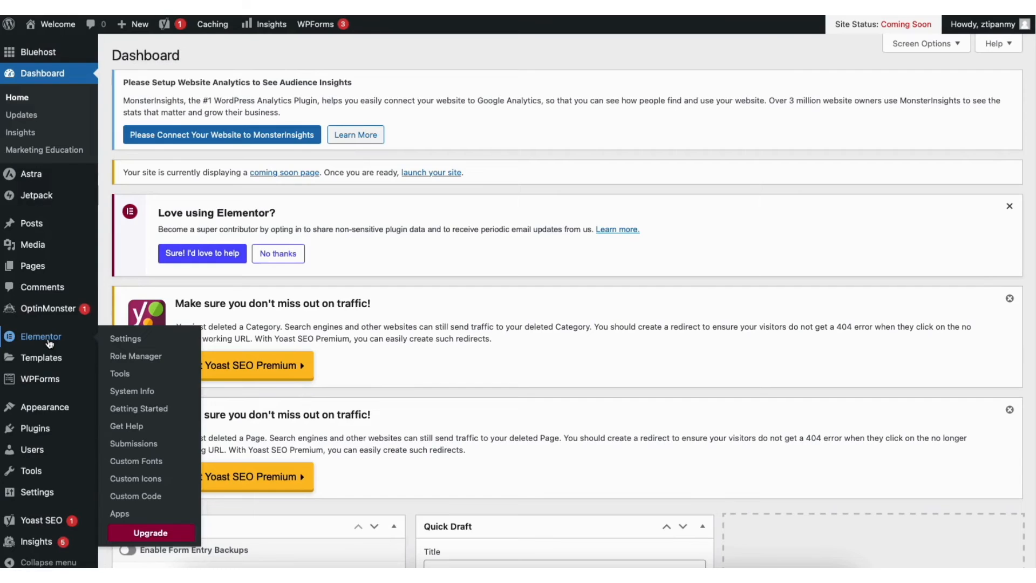
pyautogui.click(127, 340)
pyautogui.click(334, 314)
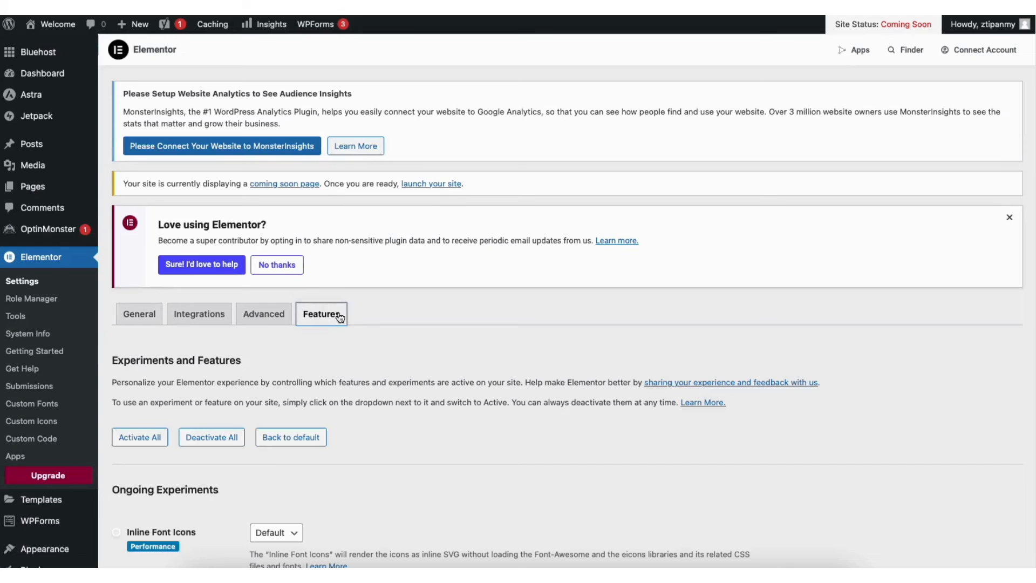
pyautogui.scroll(-10, 1030, 219)
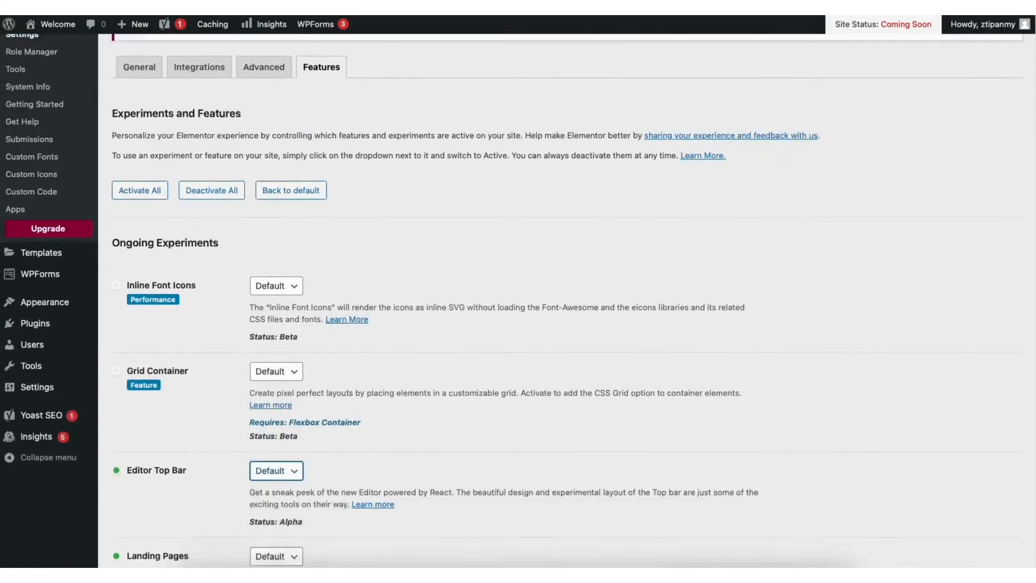
pyautogui.scroll(-1, 1029, 219)
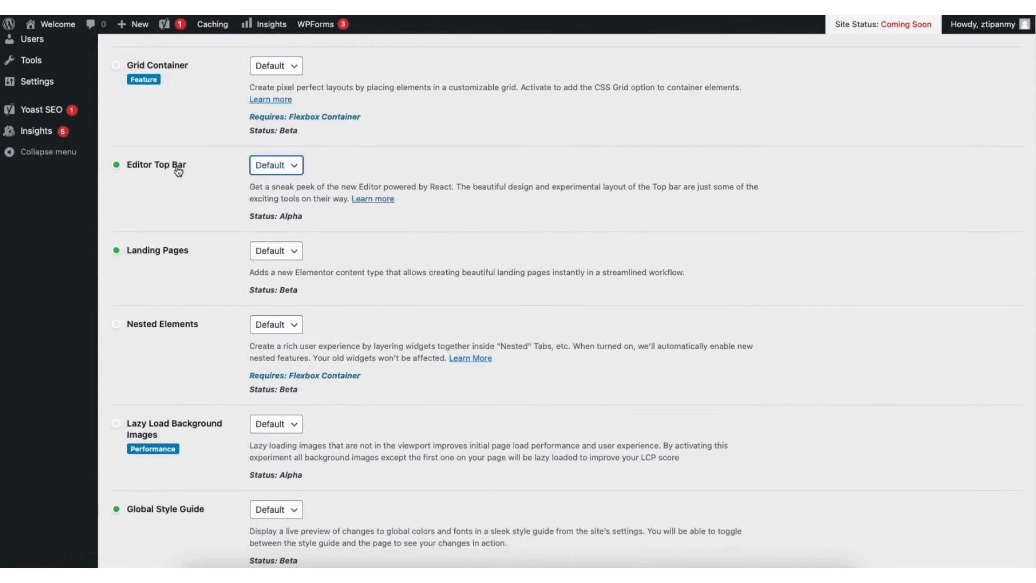
pyautogui.click(289, 167)
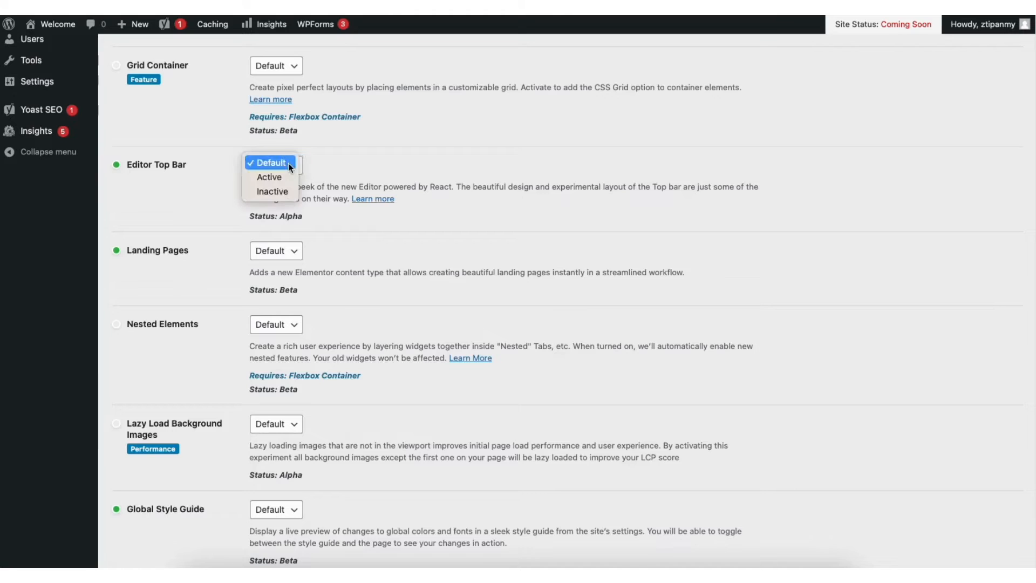
pyautogui.click(272, 176)
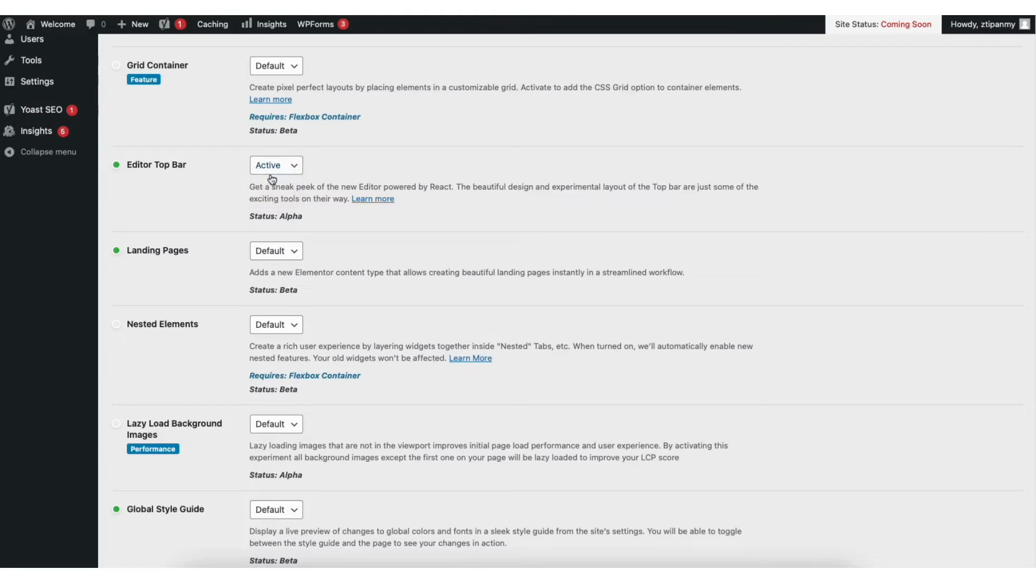
# Set Flexbox Container to Active in Elementor's stable features and save the changes
pyautogui.scroll(-10, 1019, 281)
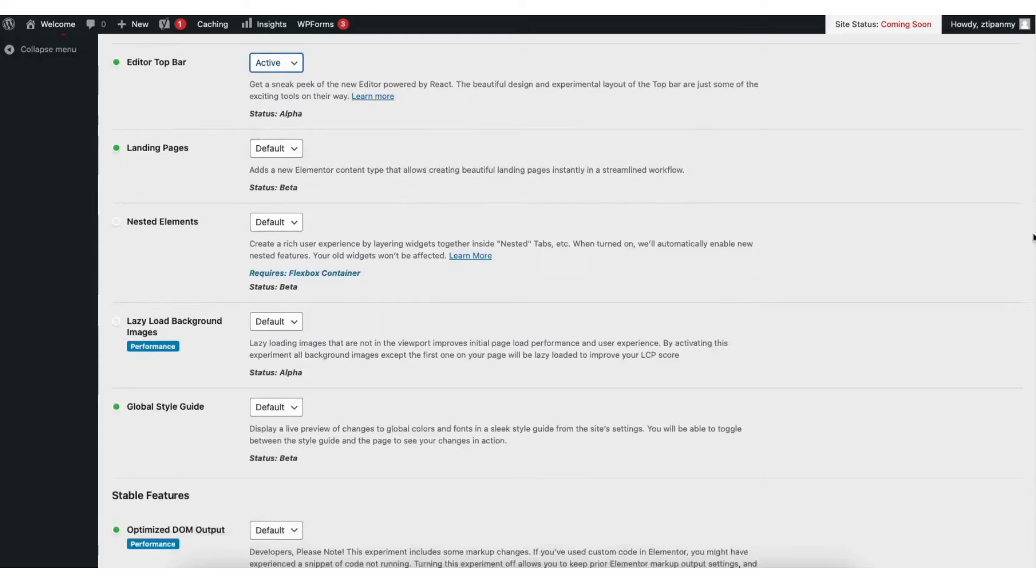
pyautogui.scroll(-3, 1020, 376)
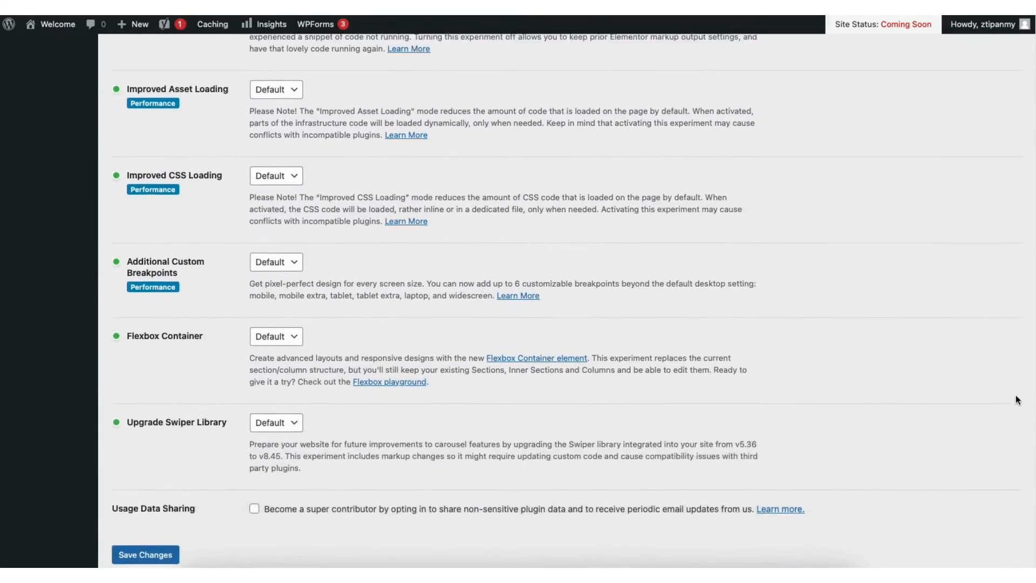
pyautogui.click(273, 285)
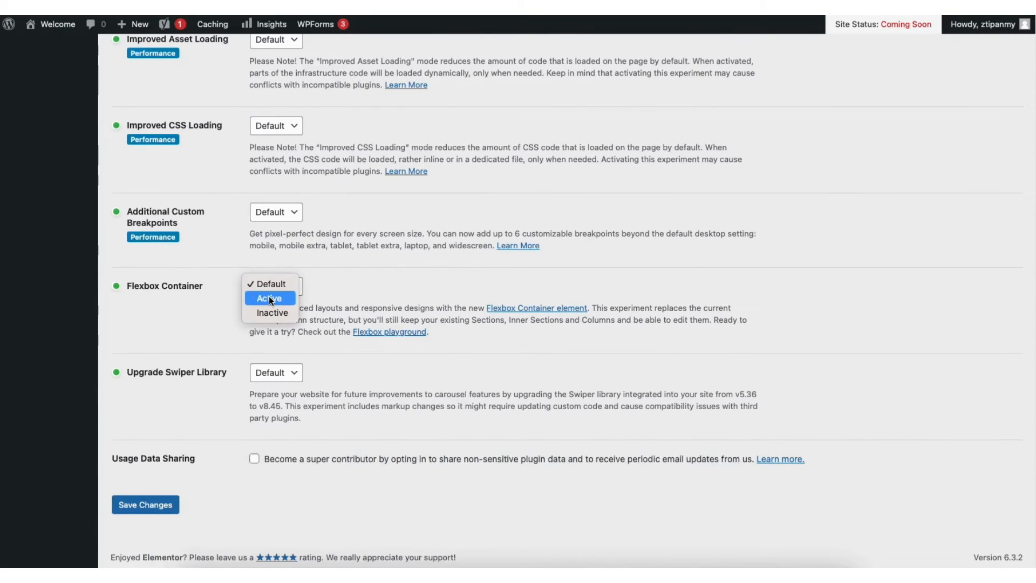
pyautogui.click(270, 296)
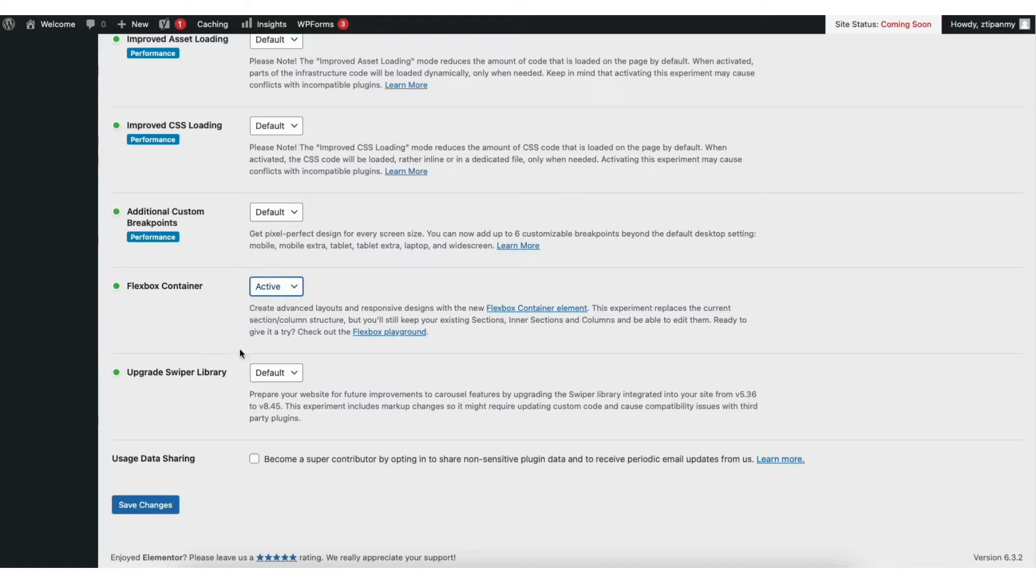
pyautogui.click(150, 505)
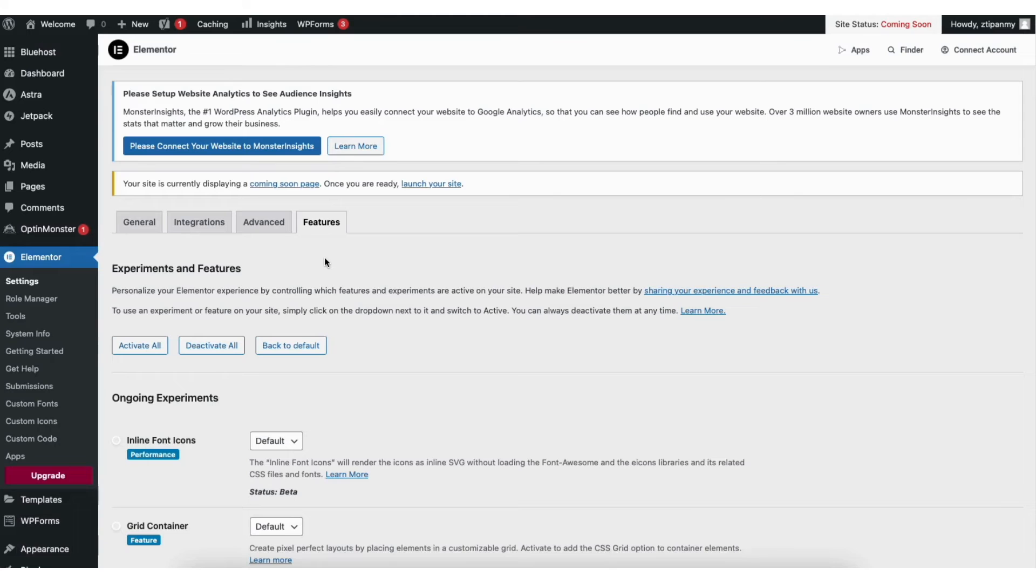
# Visit the live site and open its Home page for editing with Elementor
pyautogui.moveTo(62, 26)
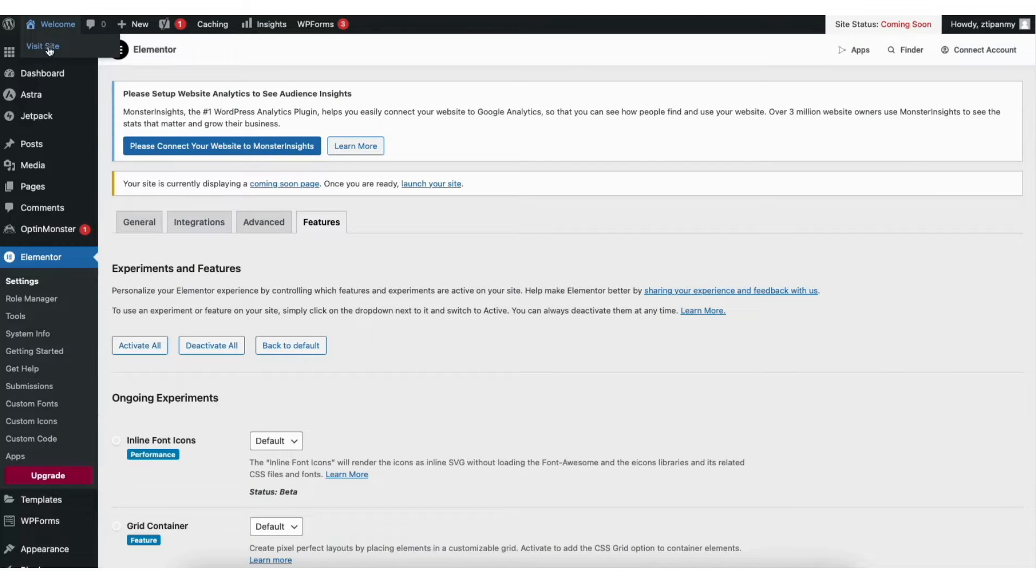
pyautogui.click(46, 47)
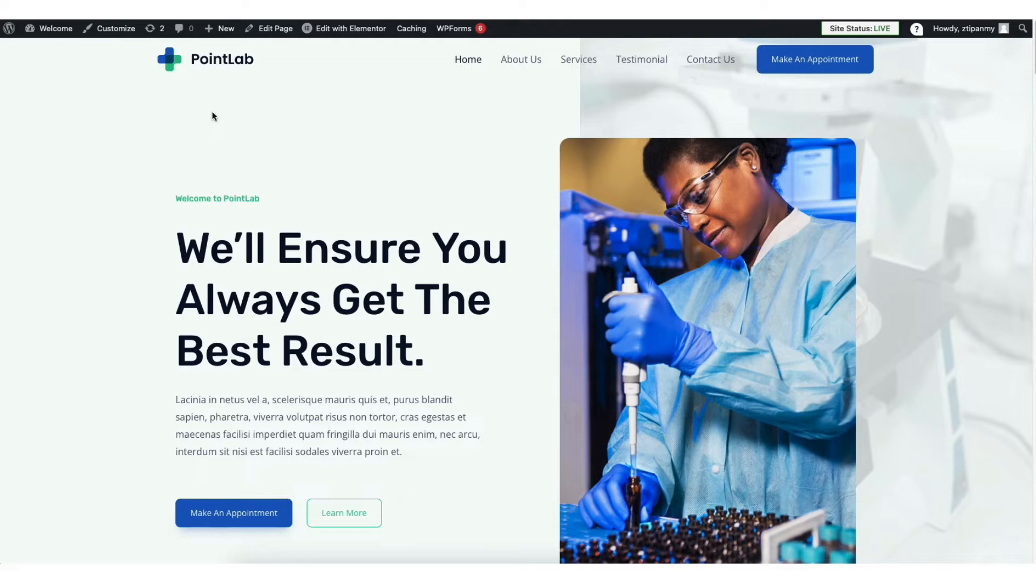
pyautogui.moveTo(359, 33)
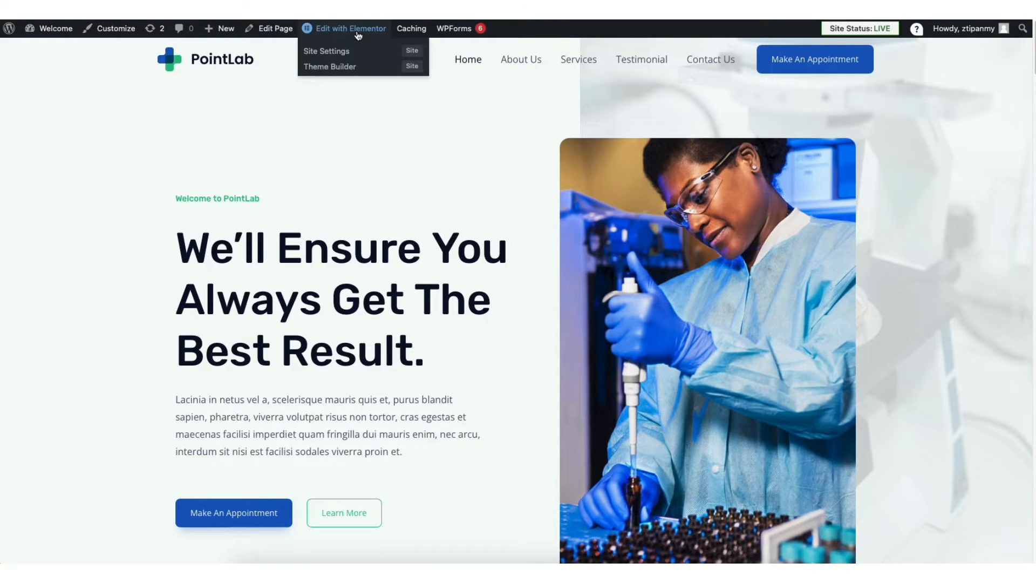
pyautogui.click(358, 36)
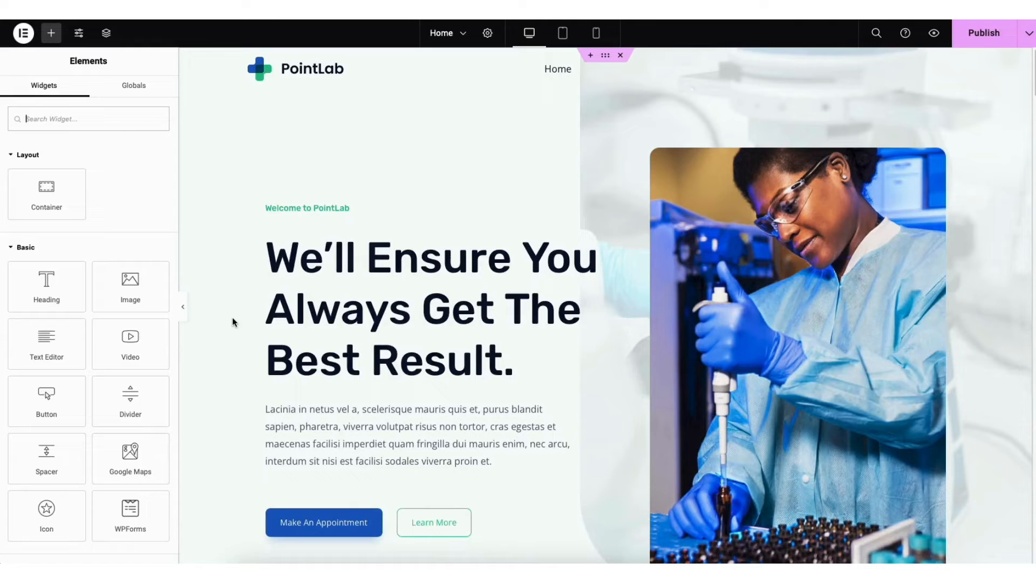
# Replace the hero heading's title with "My Demo Medical Healthcare Website."
pyautogui.click(283, 261)
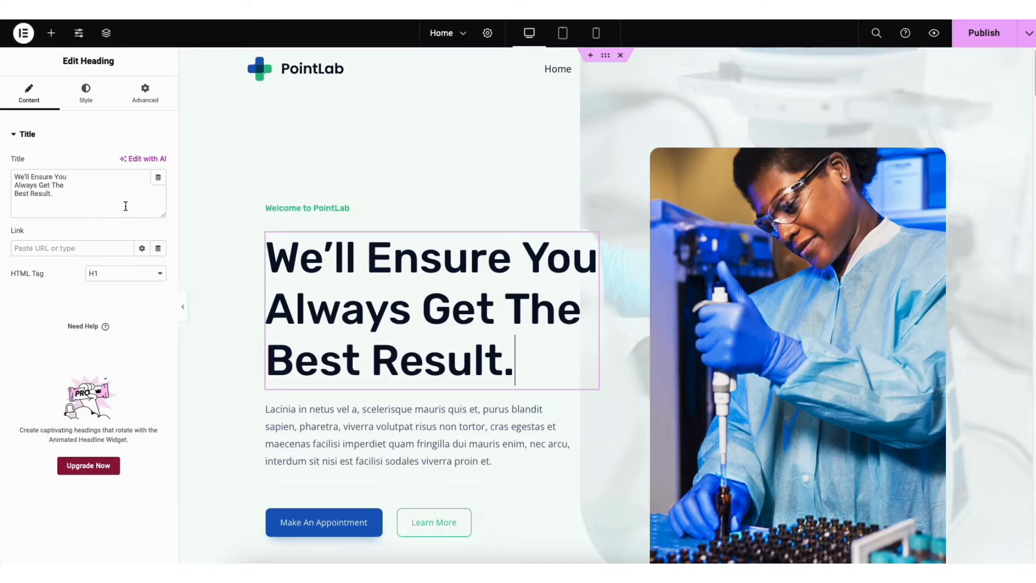
pyautogui.moveTo(14, 178); pyautogui.dragTo(64, 192)
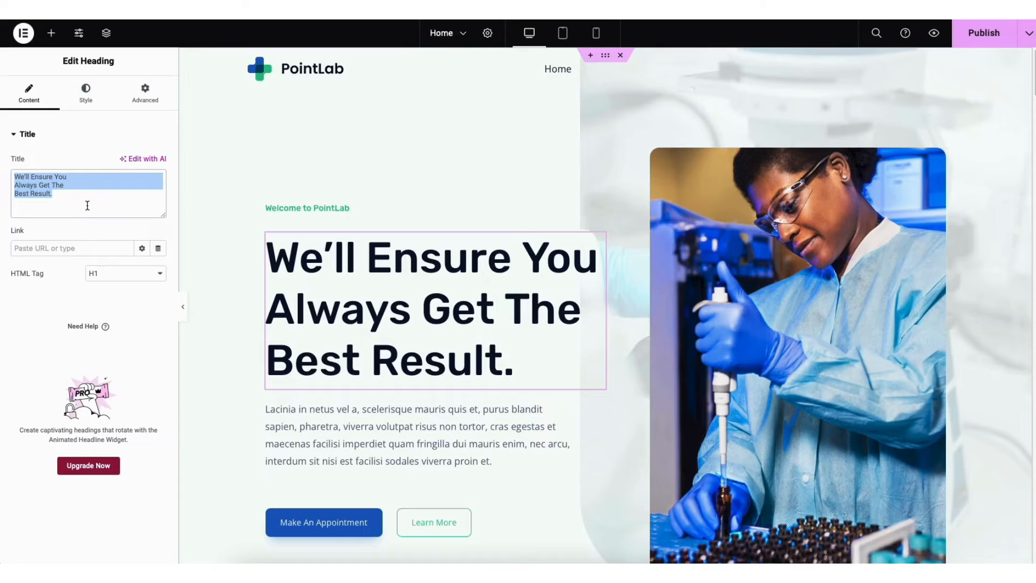
pyautogui.press('BackSpace')
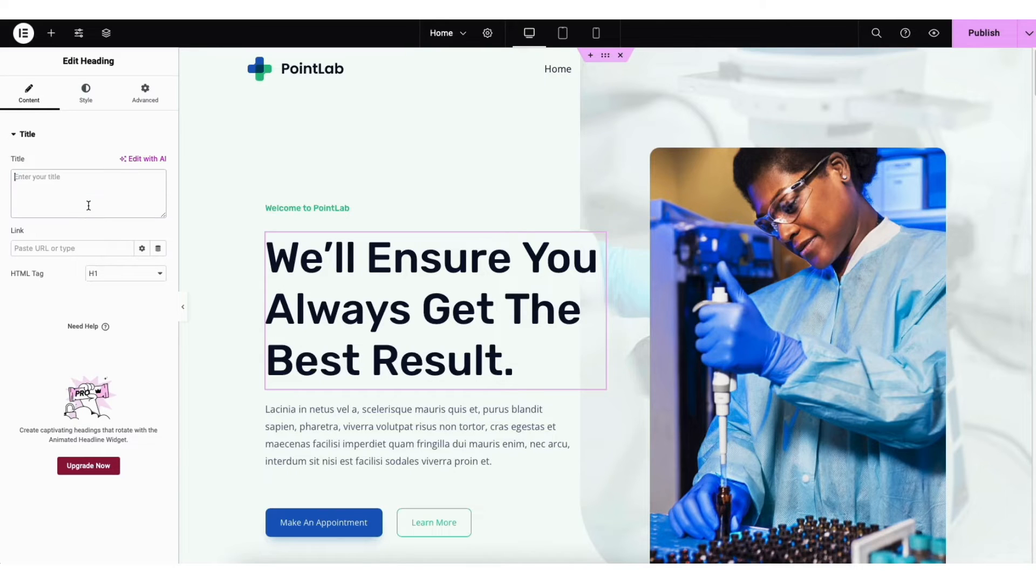
pyautogui.write('My Demo Medical Healthcare Website.')
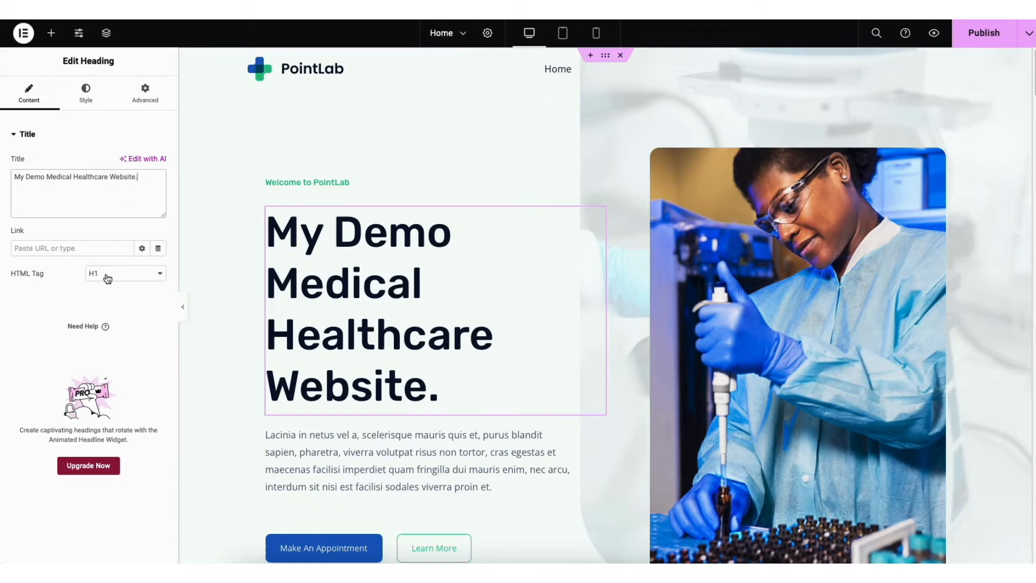
# Examine the hero heading's style options, including the text color picker and the typography font families, without changing them
pyautogui.click(86, 98)
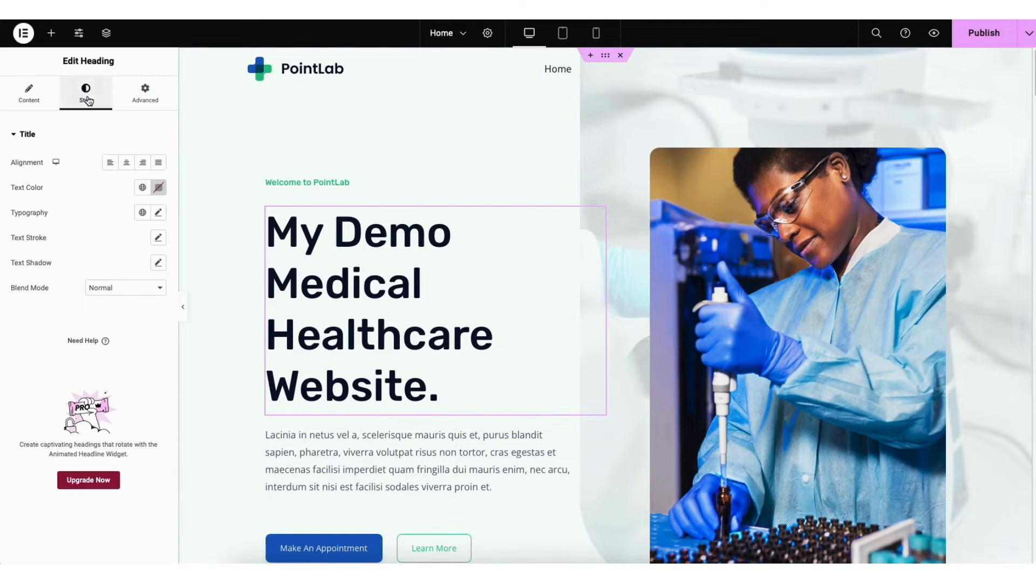
pyautogui.click(158, 187)
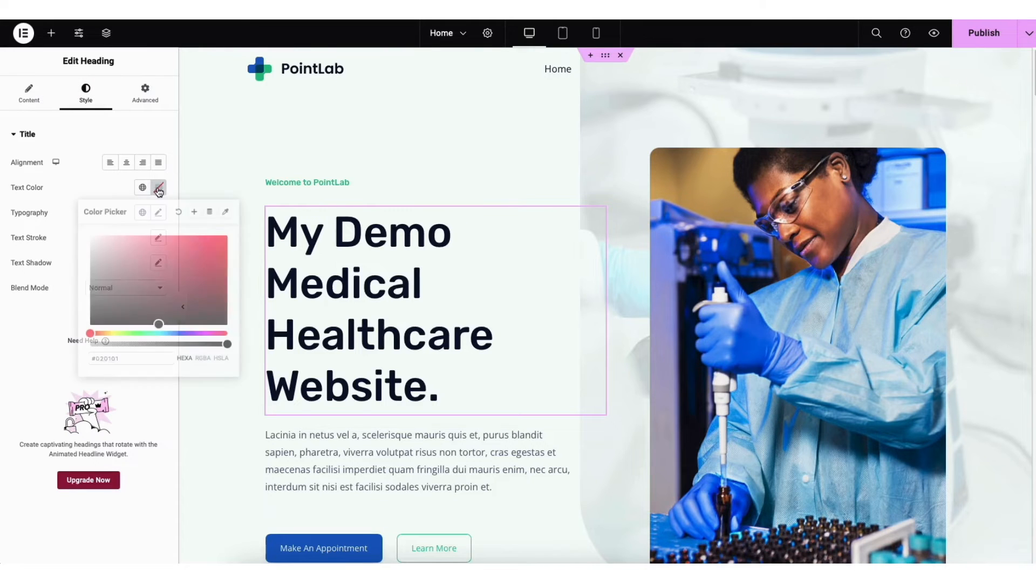
pyautogui.click(158, 188)
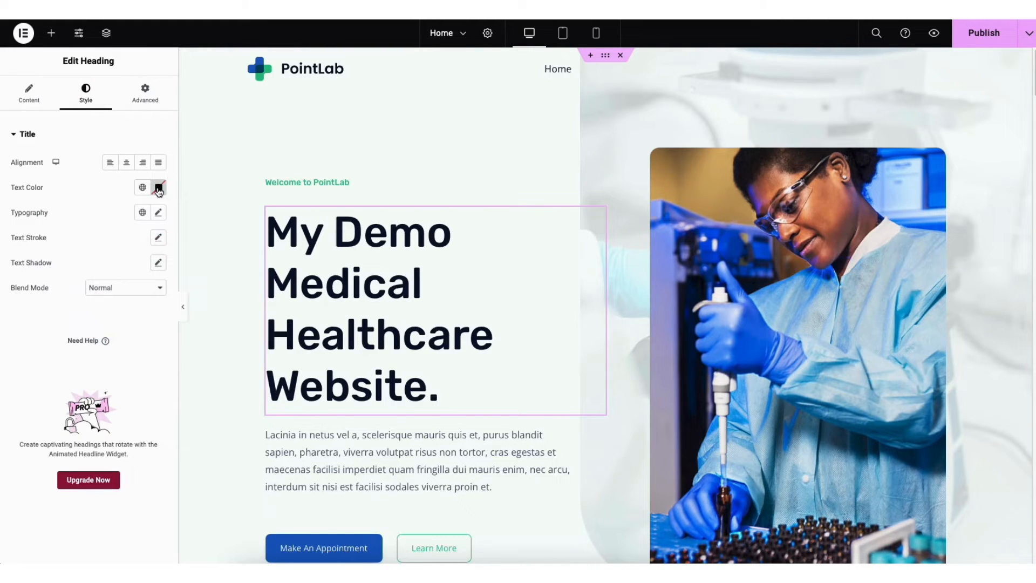
pyautogui.click(158, 214)
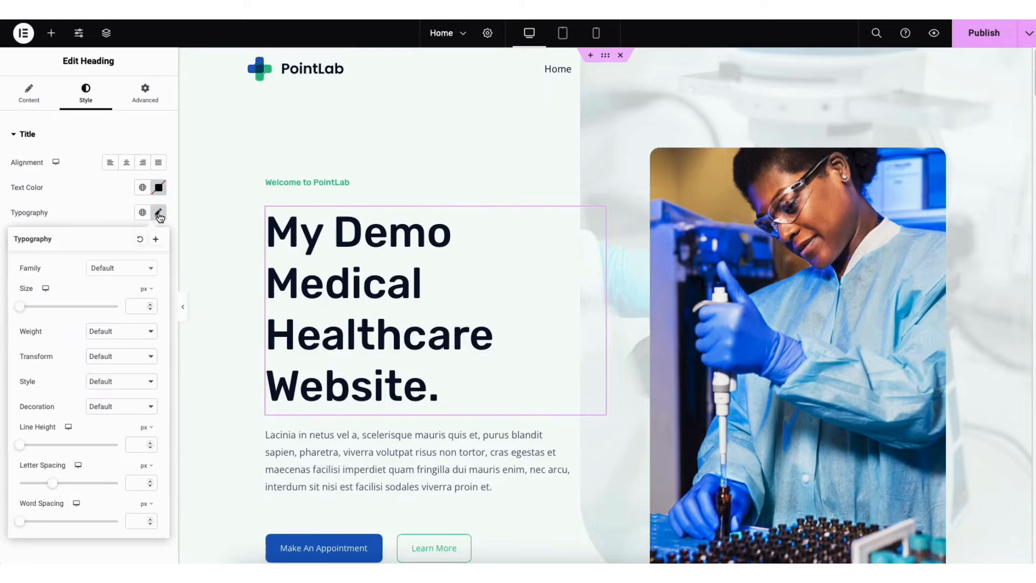
pyautogui.click(150, 269)
pyautogui.moveTo(153, 301); pyautogui.dragTo(153, 321)
pyautogui.click(65, 281)
pyautogui.click(225, 157)
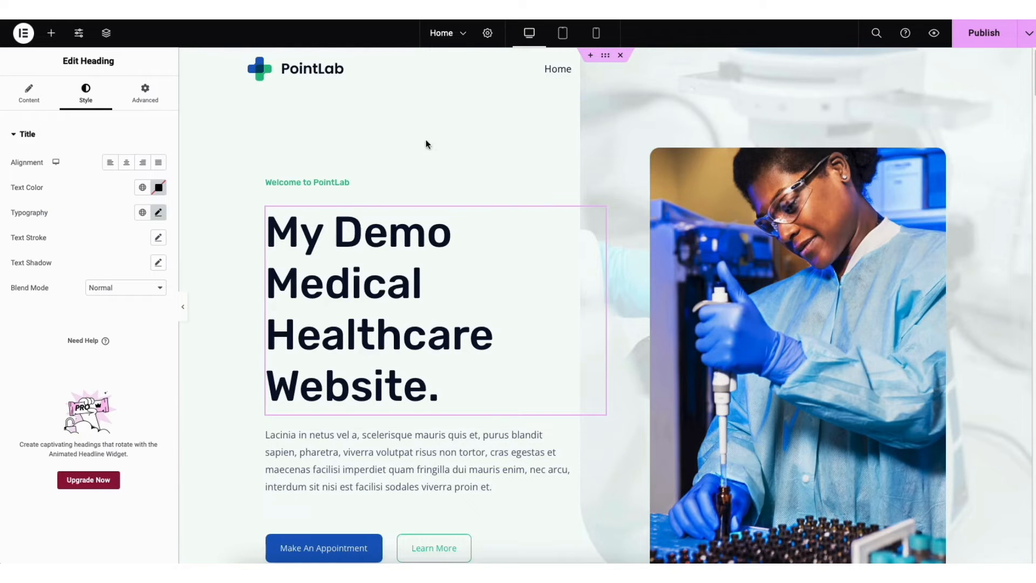
# Replace the hero container's background image with the red heart and stethoscope photo 7.png from the media library
pyautogui.rightClick(229, 127)
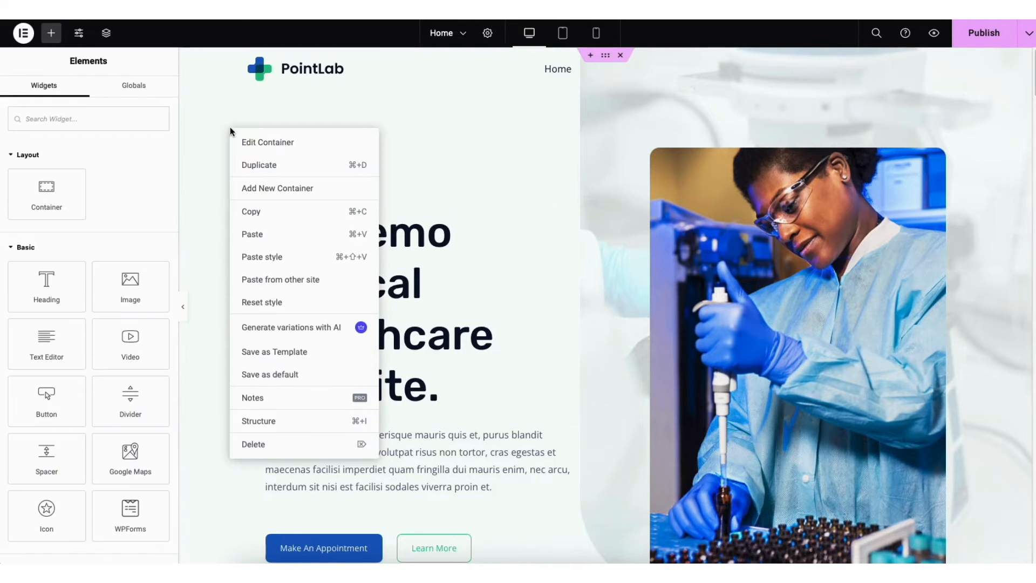
pyautogui.click(267, 143)
pyautogui.click(92, 98)
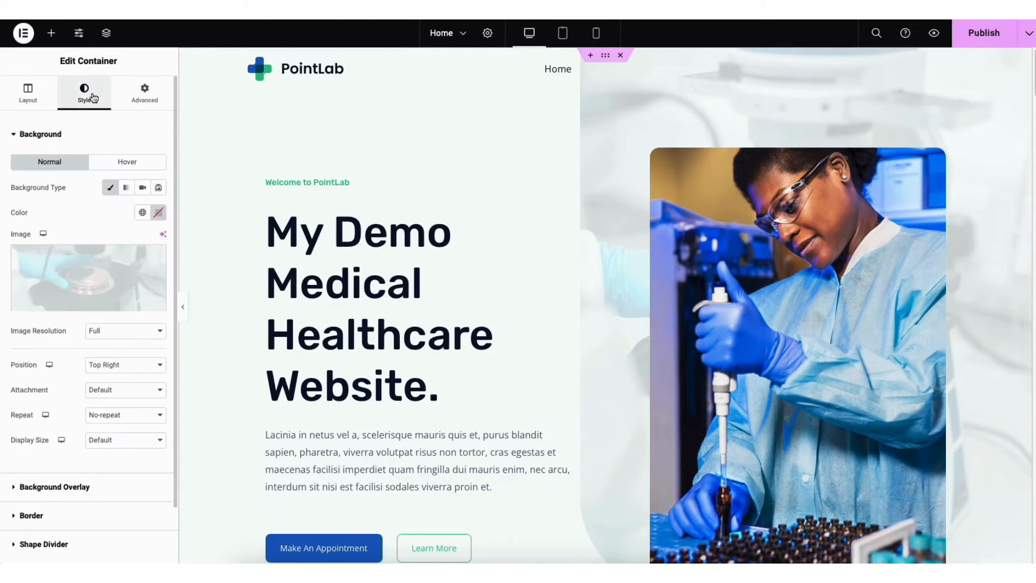
pyautogui.moveTo(89, 272)
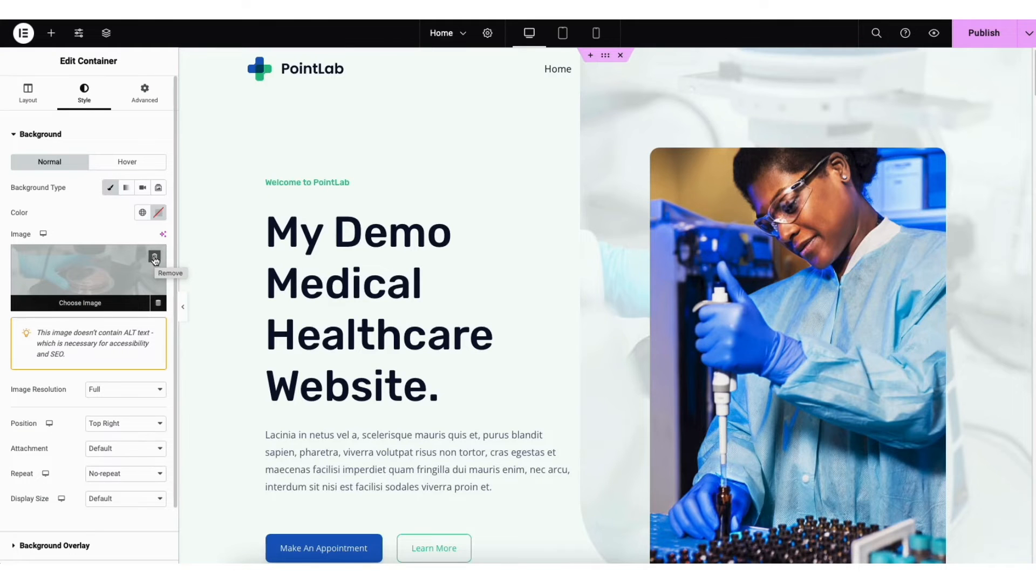
pyautogui.click(89, 281)
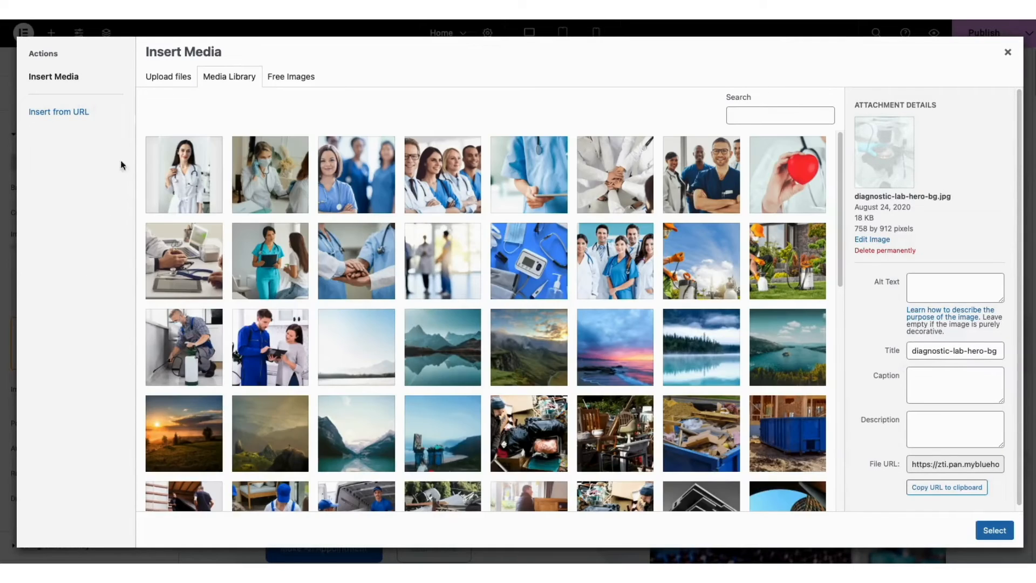
pyautogui.click(151, 79)
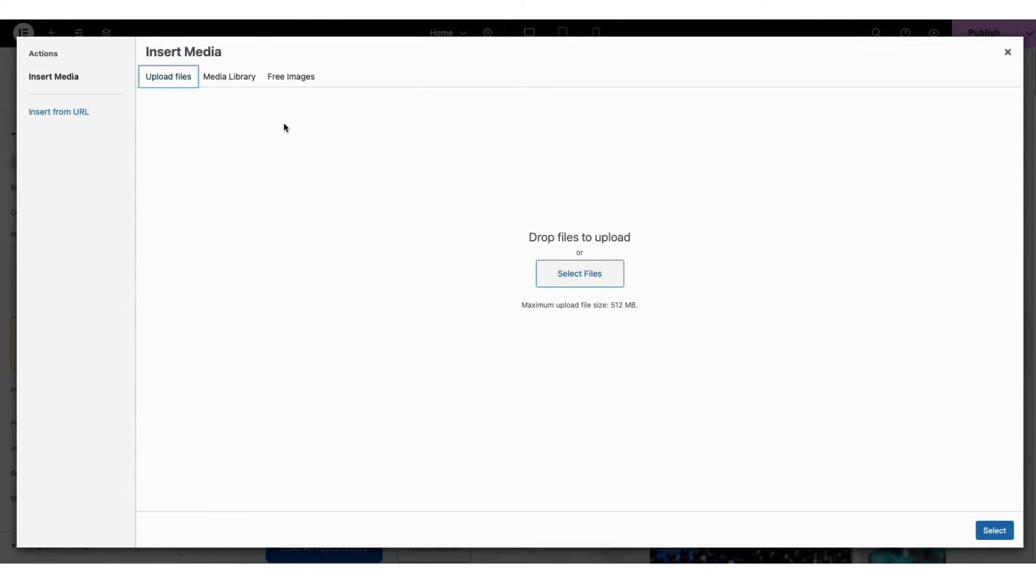
pyautogui.click(233, 79)
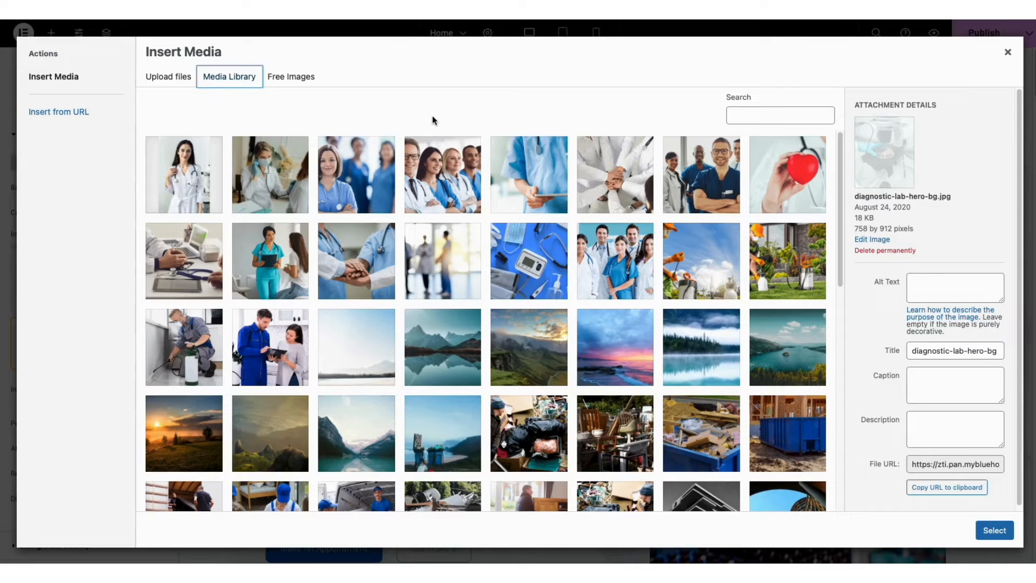
pyautogui.click(774, 179)
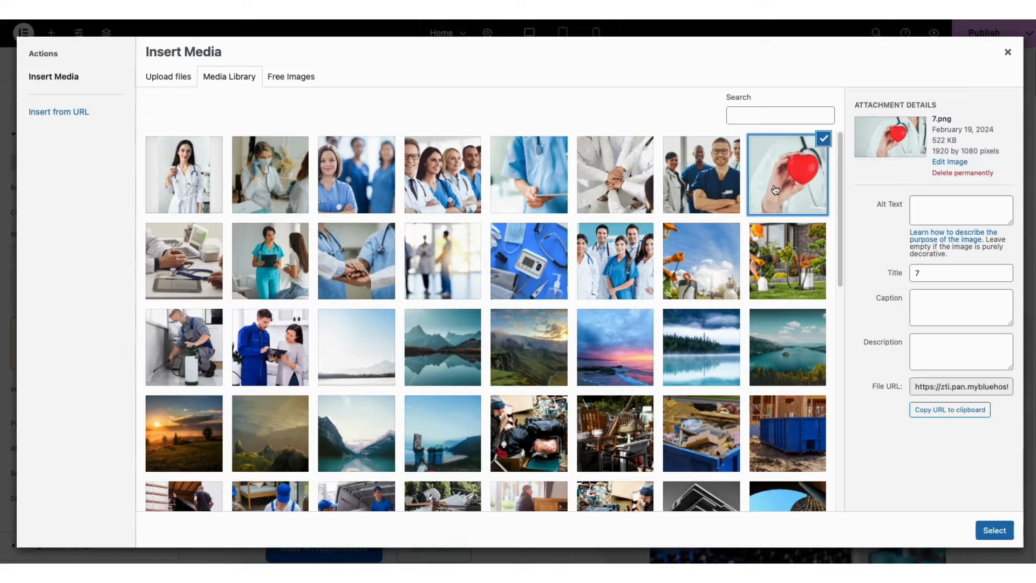
pyautogui.click(994, 530)
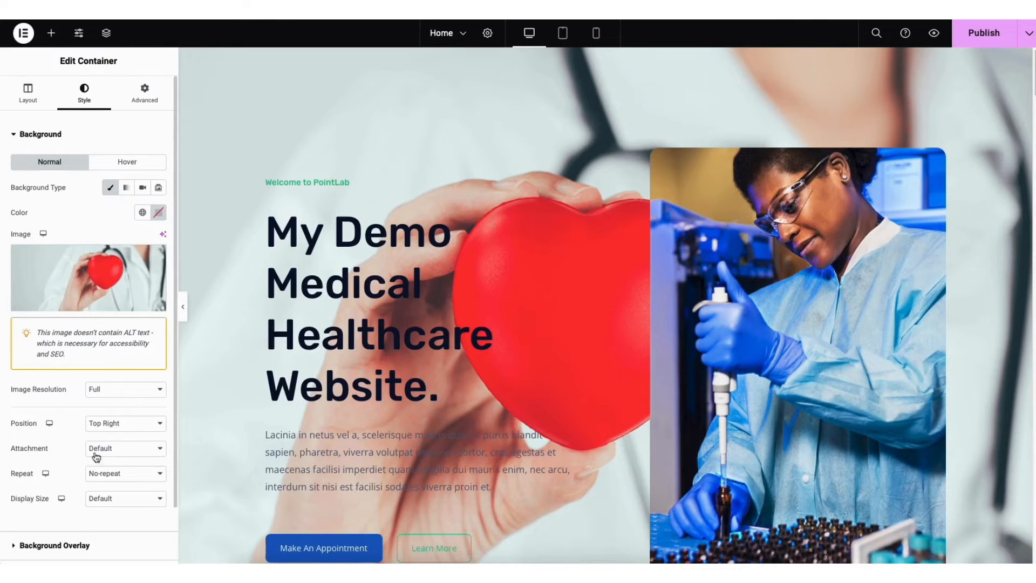
# Add a classic background overlay in a near-white color to the hero container and set its opacity to 0.91
pyautogui.click(60, 546)
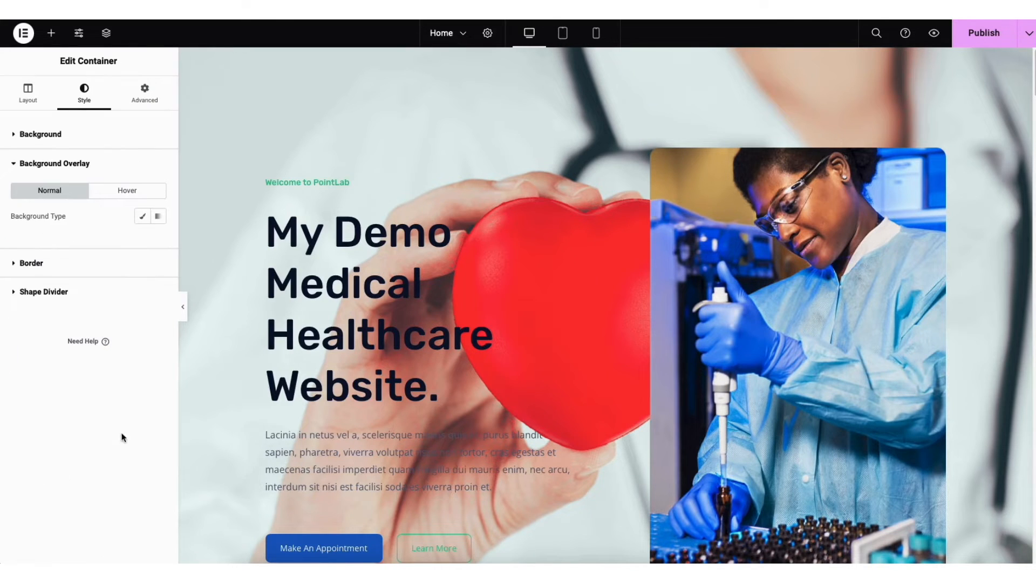
pyautogui.click(142, 218)
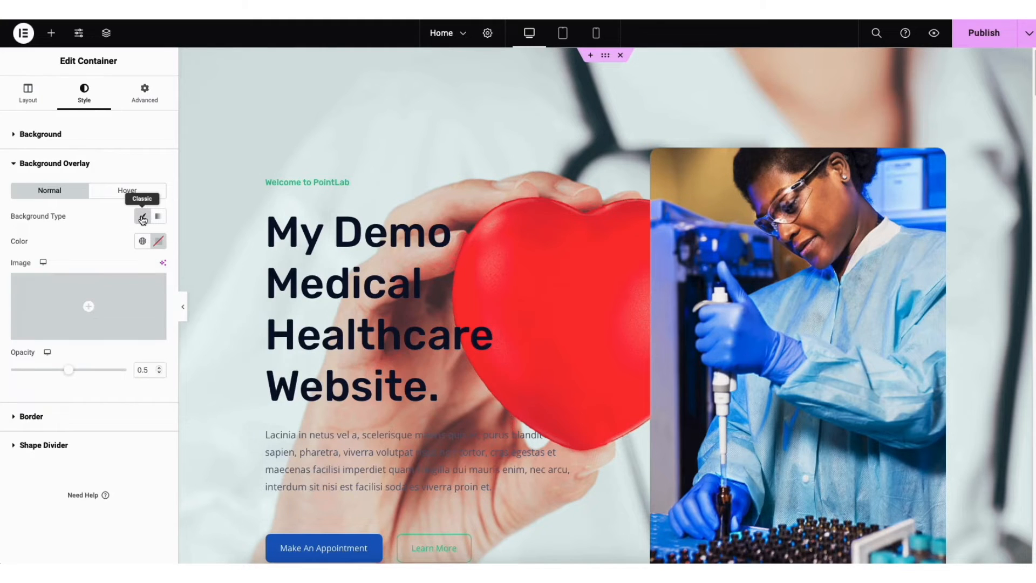
pyautogui.click(159, 242)
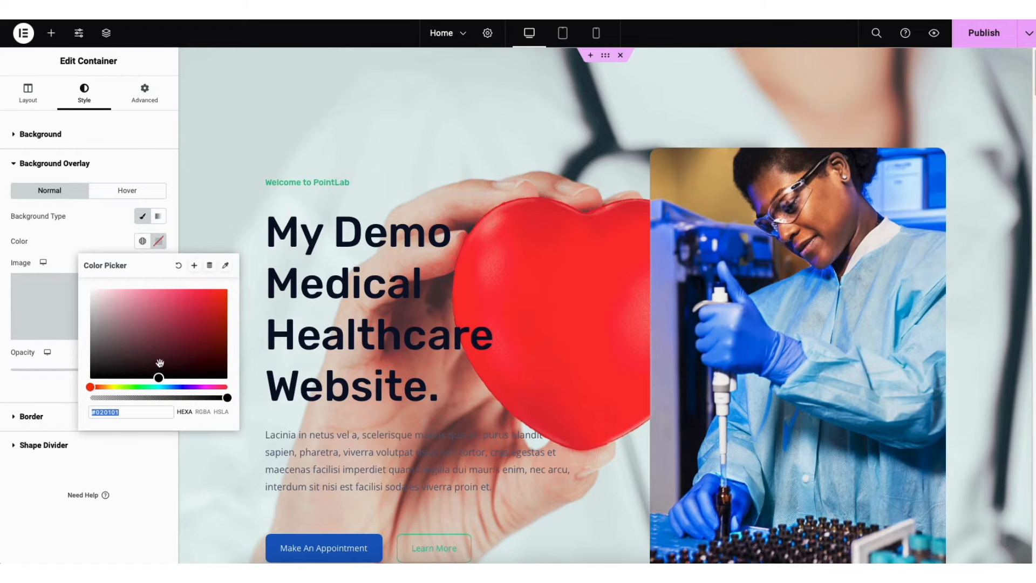
pyautogui.click(160, 375)
pyautogui.moveTo(147, 369); pyautogui.dragTo(91, 289)
pyautogui.click(66, 247)
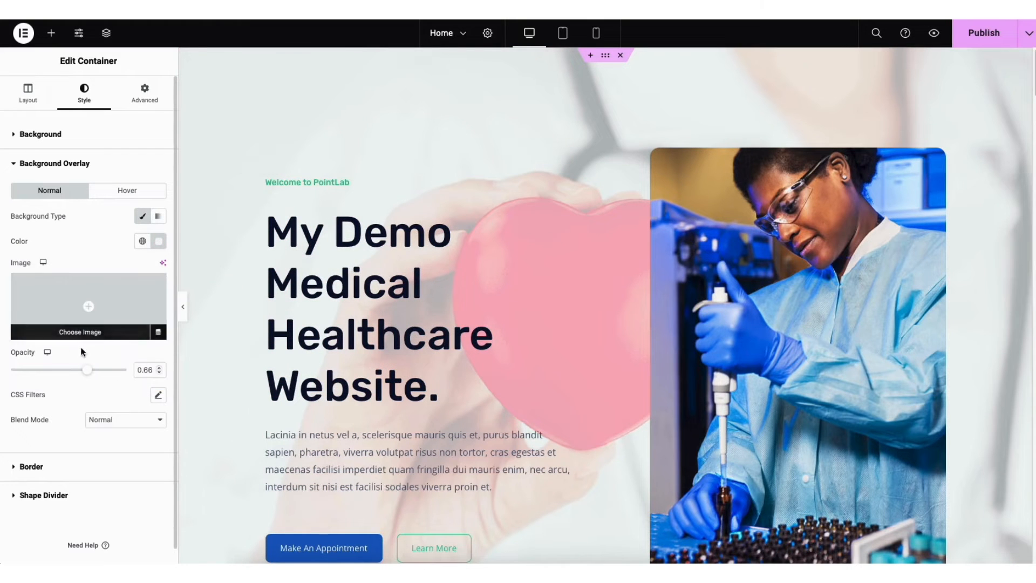
pyautogui.moveTo(87, 369); pyautogui.dragTo(116, 370)
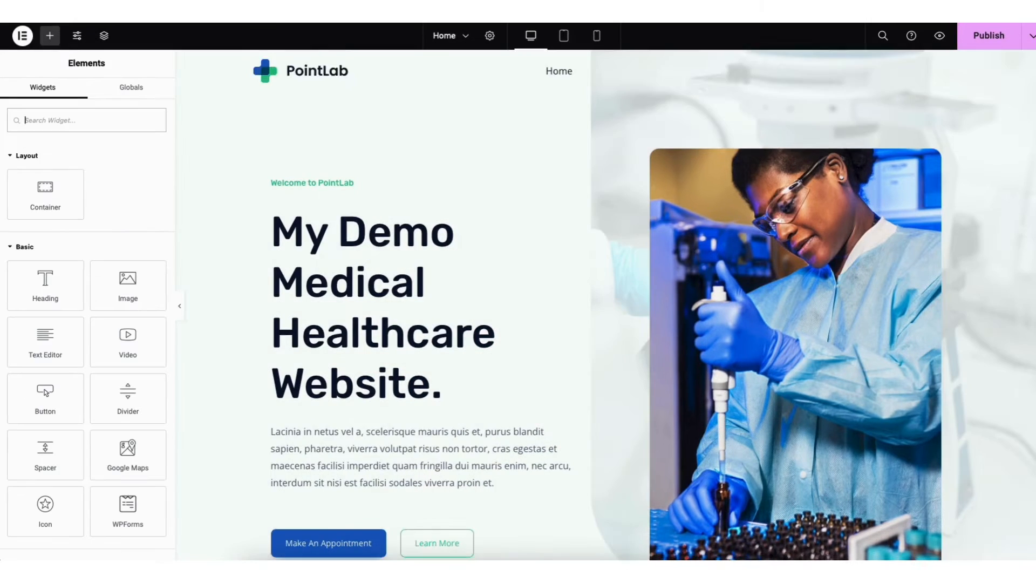
# Examine the Make An Appointment button's text, link options and size choices without changing them
pyautogui.scroll(-2, 910, 133)
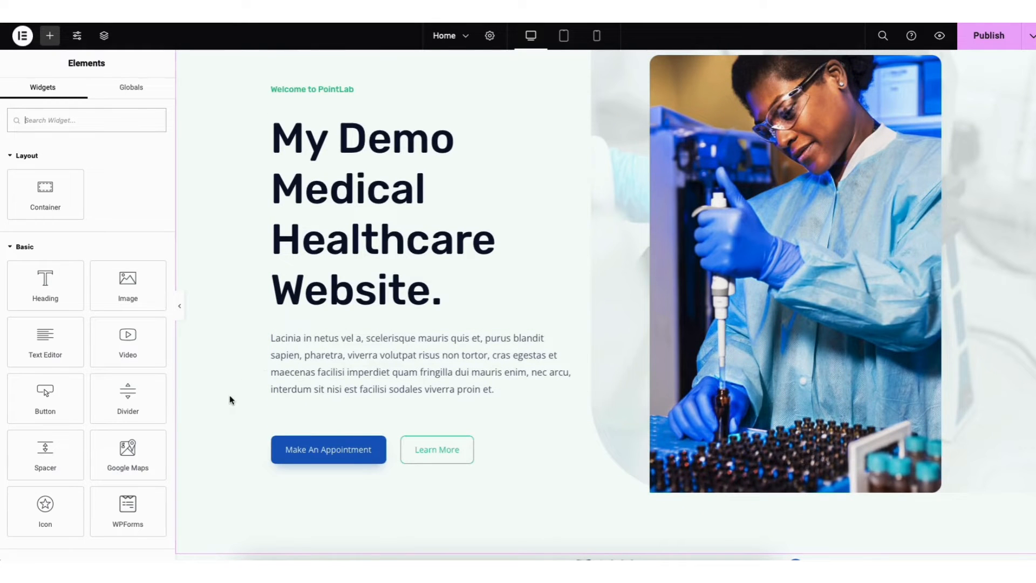
pyautogui.click(296, 451)
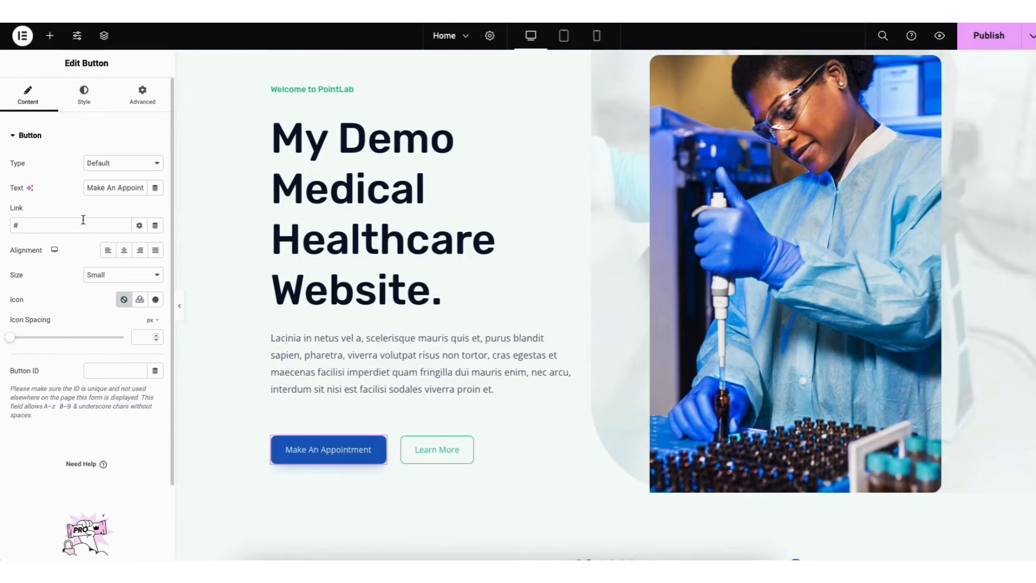
pyautogui.moveTo(91, 188); pyautogui.dragTo(132, 192)
pyautogui.click(96, 204)
pyautogui.click(139, 226)
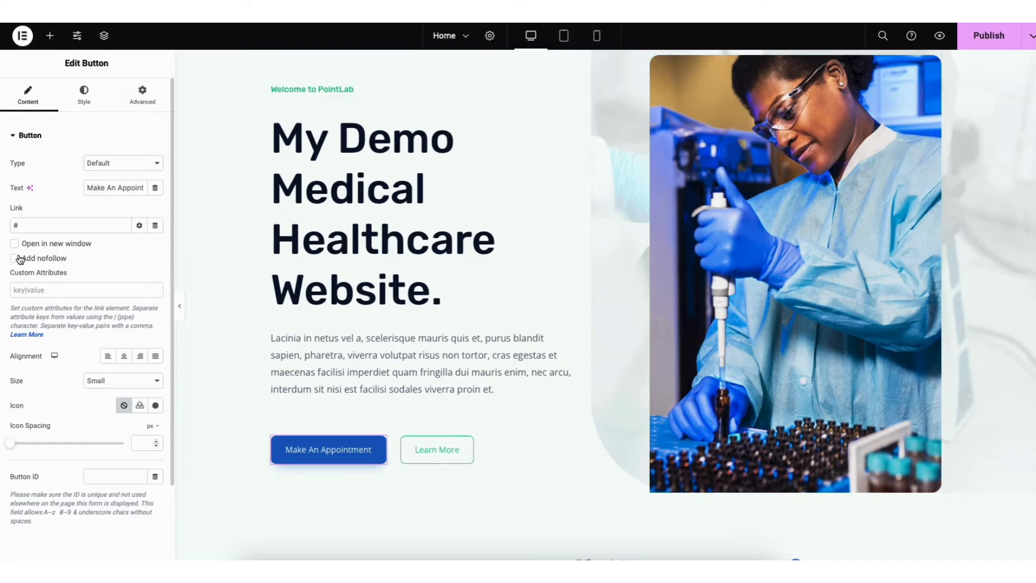
pyautogui.click(139, 227)
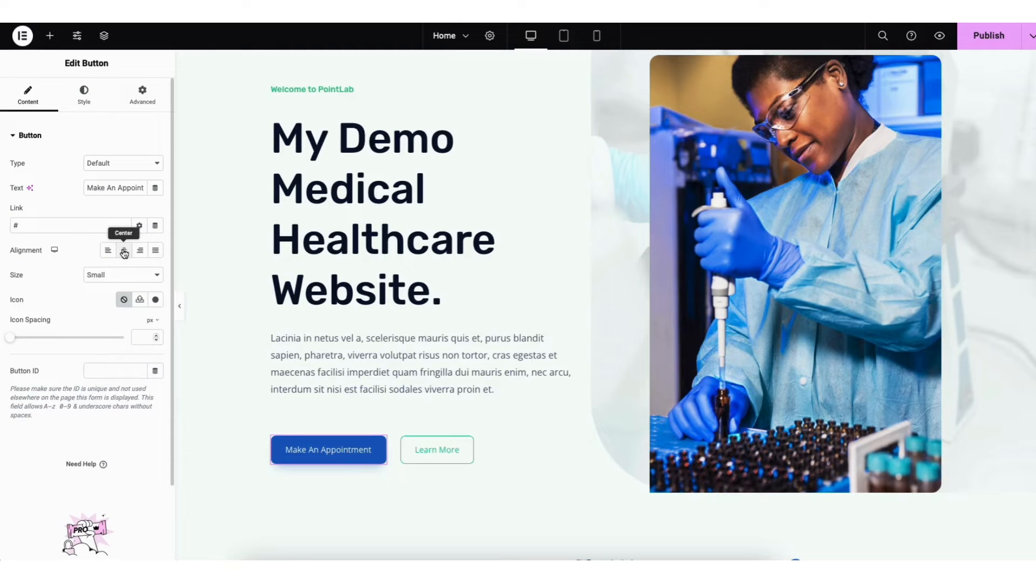
pyautogui.click(112, 276)
pyautogui.click(111, 276)
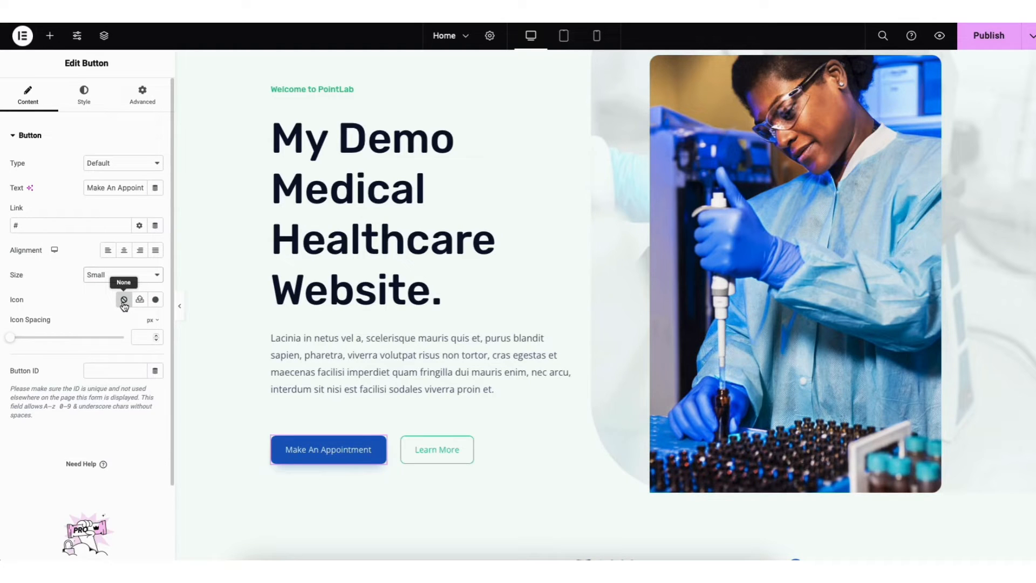
# Browse the icon library for the Make An Appointment button without inserting an icon, and view the button's hover style options
pyautogui.click(156, 299)
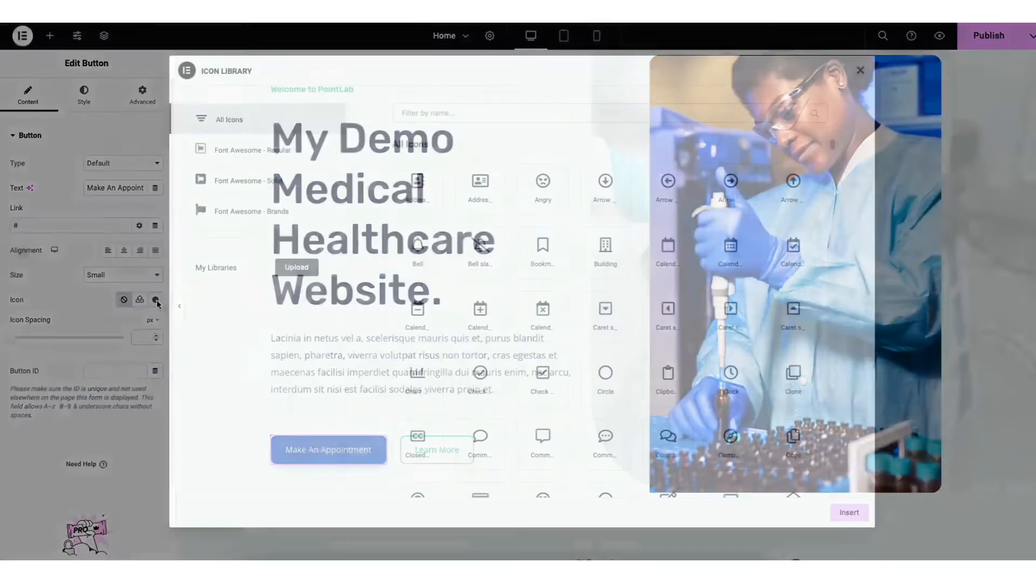
pyautogui.moveTo(832, 144); pyautogui.dragTo(832, 178)
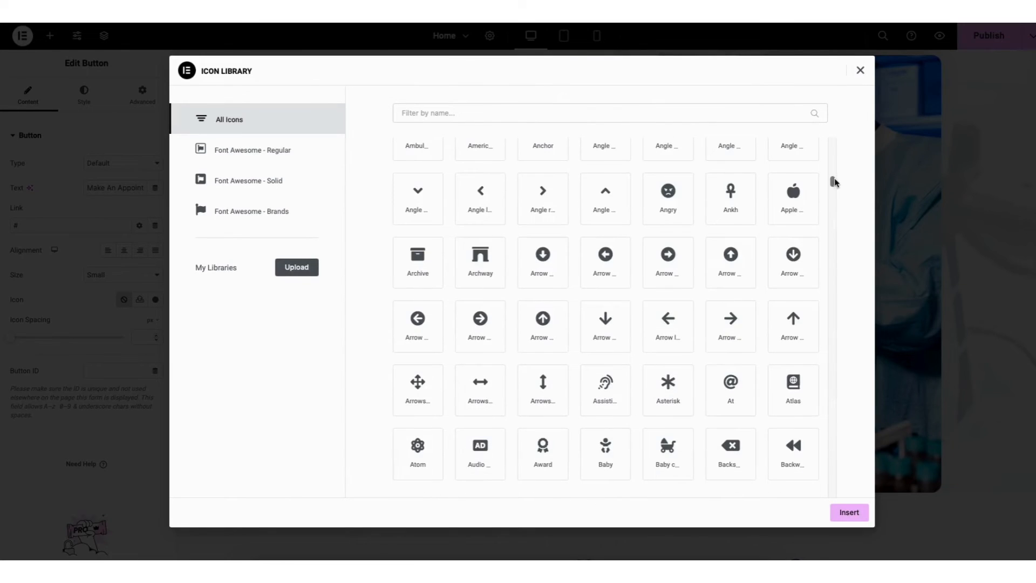
pyautogui.click(860, 72)
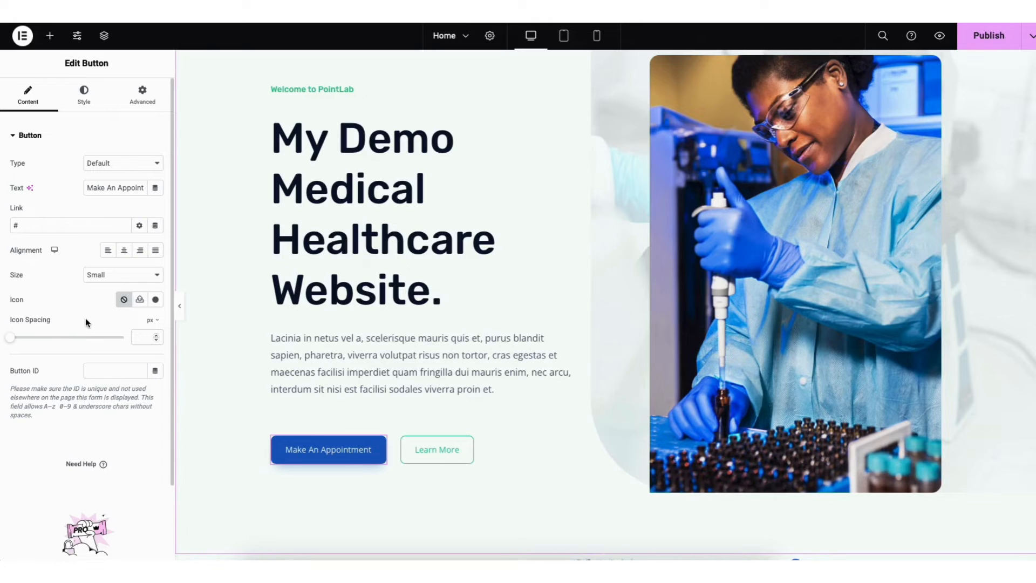
pyautogui.click(83, 96)
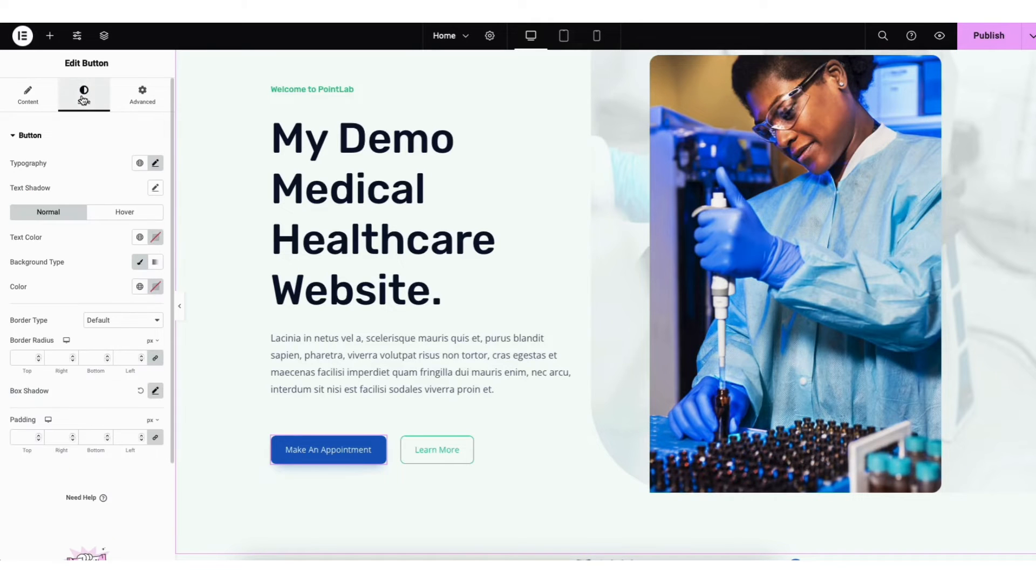
pyautogui.click(110, 211)
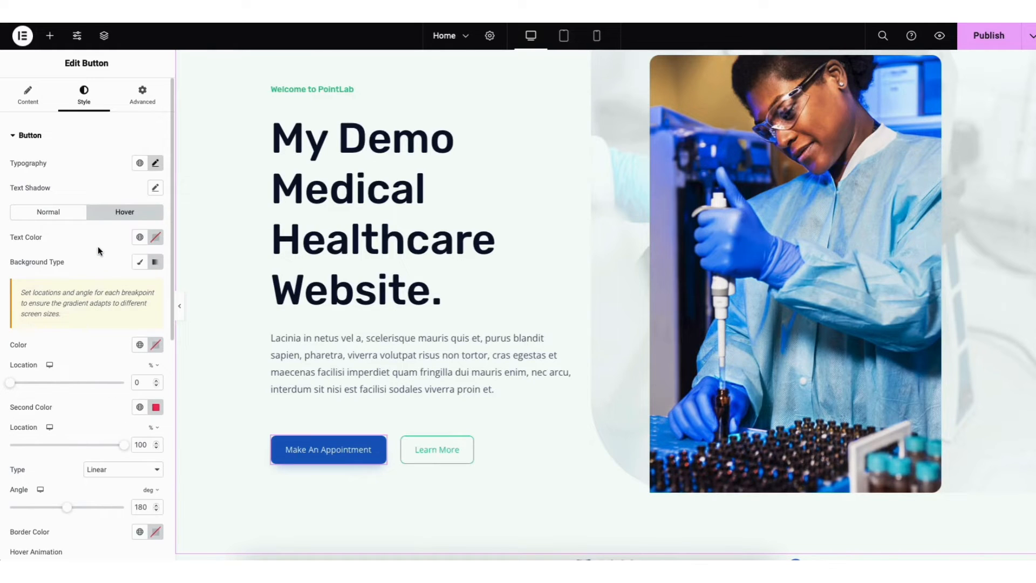
# Delete the Learn More button from the hero section
pyautogui.rightClick(418, 458)
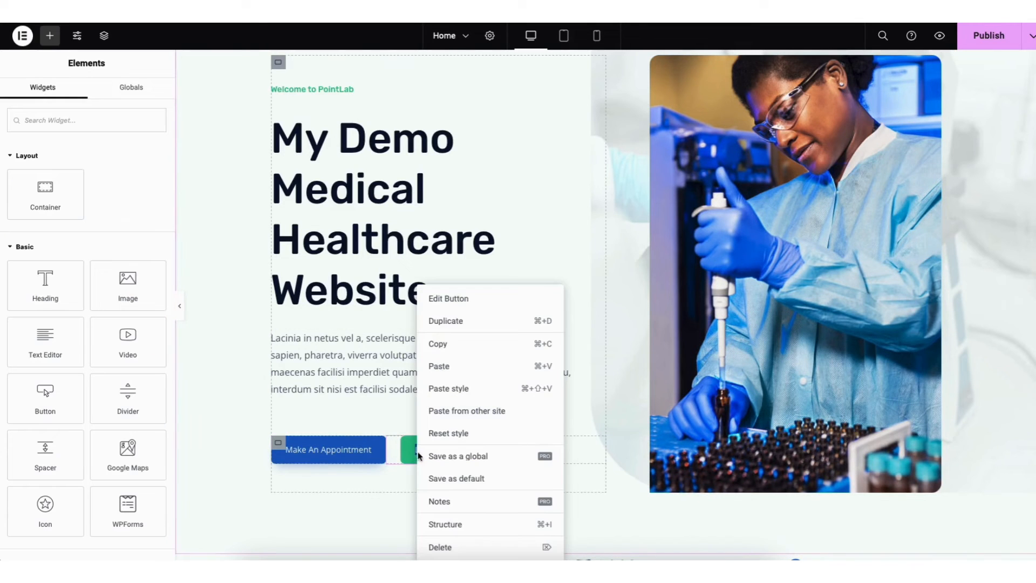
pyautogui.click(438, 548)
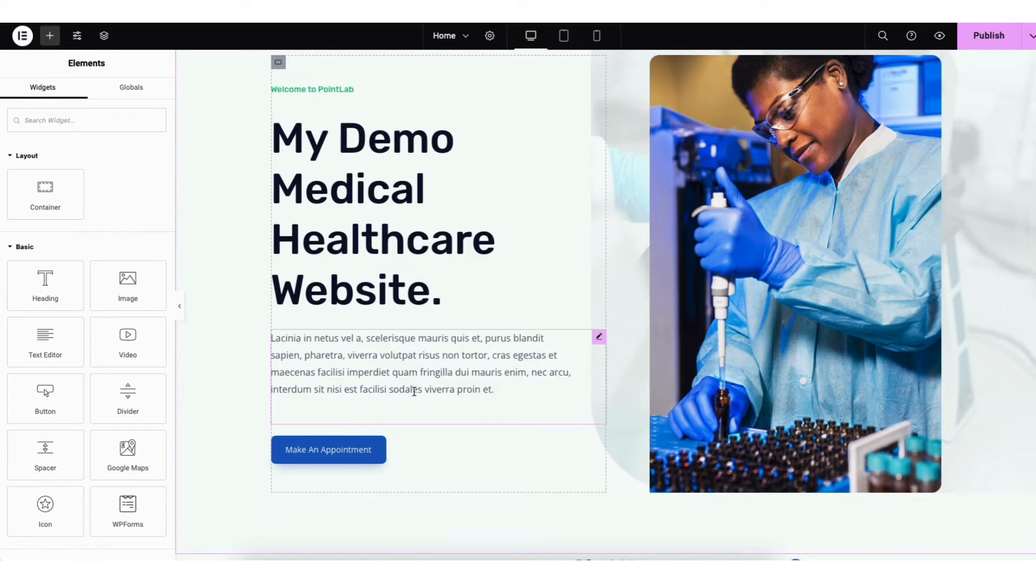
# Replace the hero's lab worker image with the media library photo of the dark-haired female doctor in a white coat
pyautogui.click(772, 217)
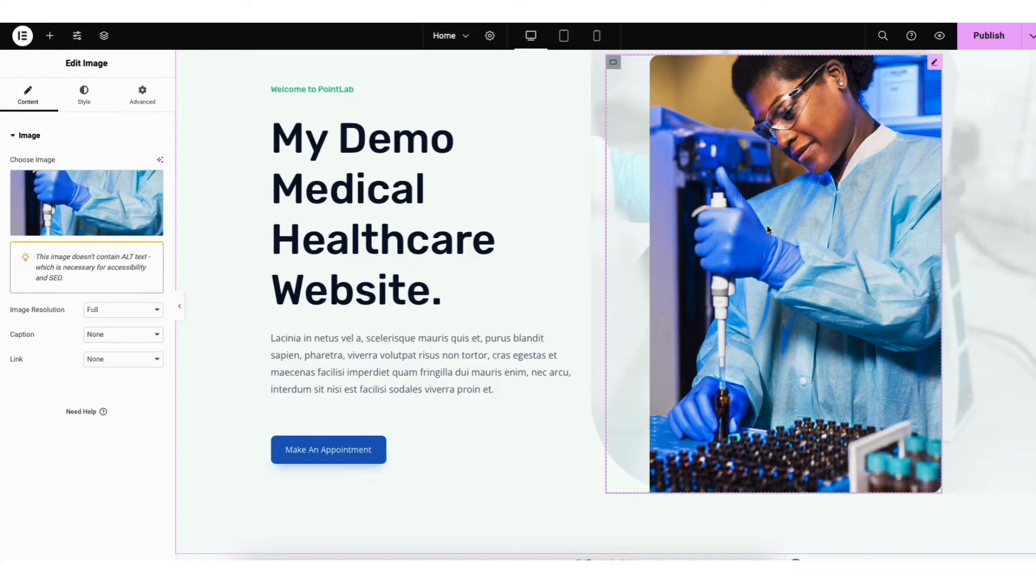
pyautogui.moveTo(76, 228)
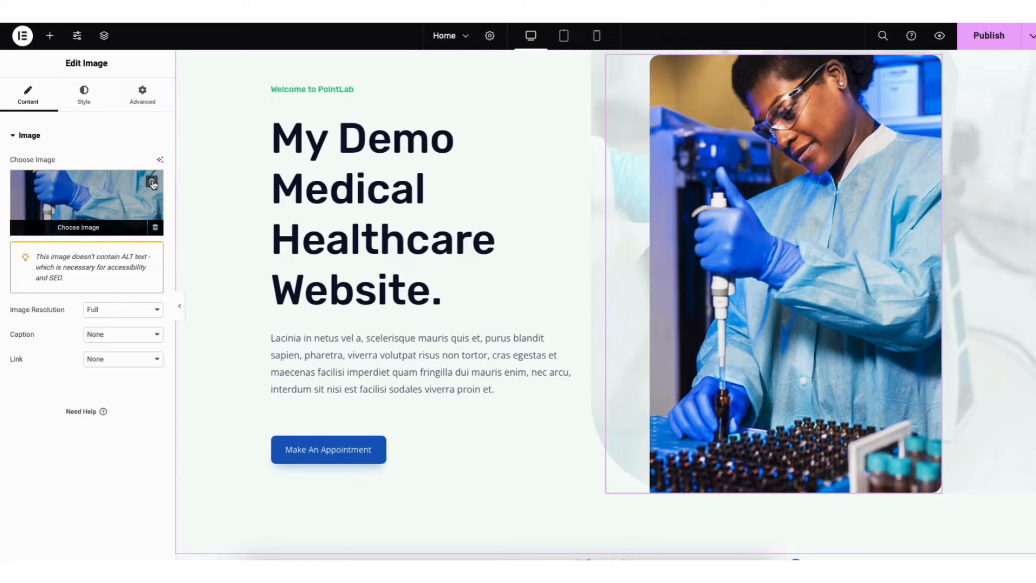
pyautogui.click(78, 225)
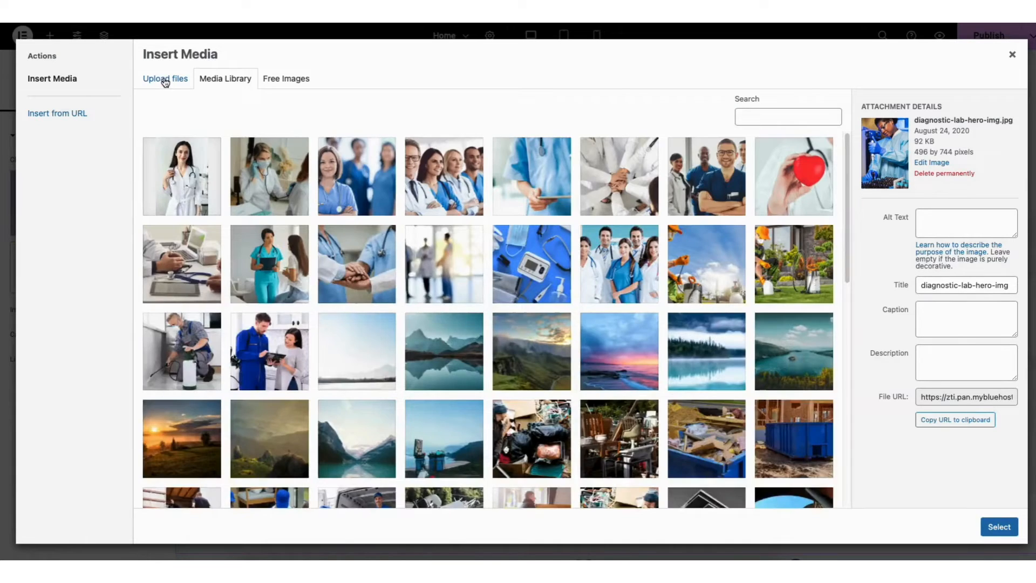
pyautogui.click(163, 79)
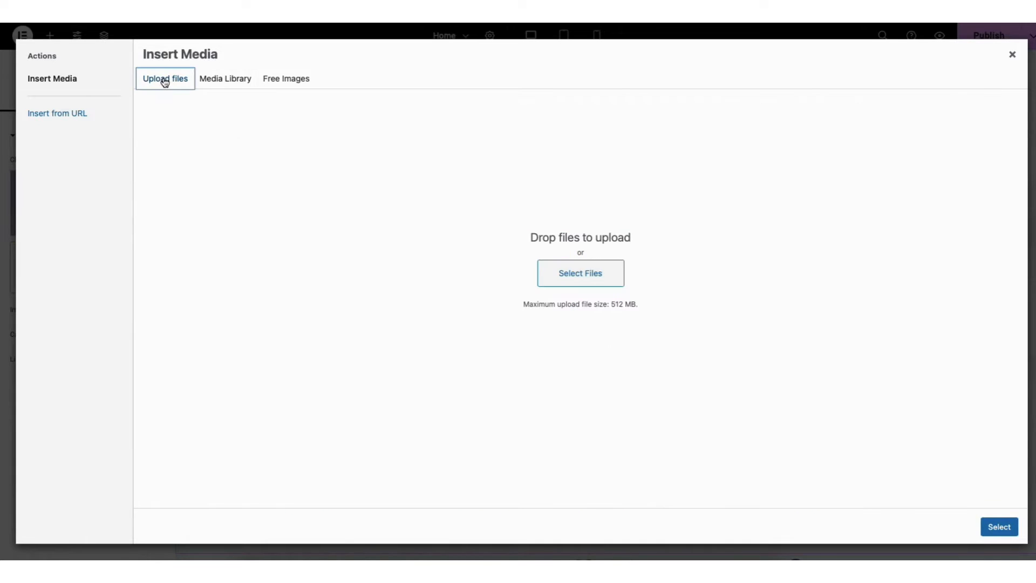
pyautogui.click(224, 82)
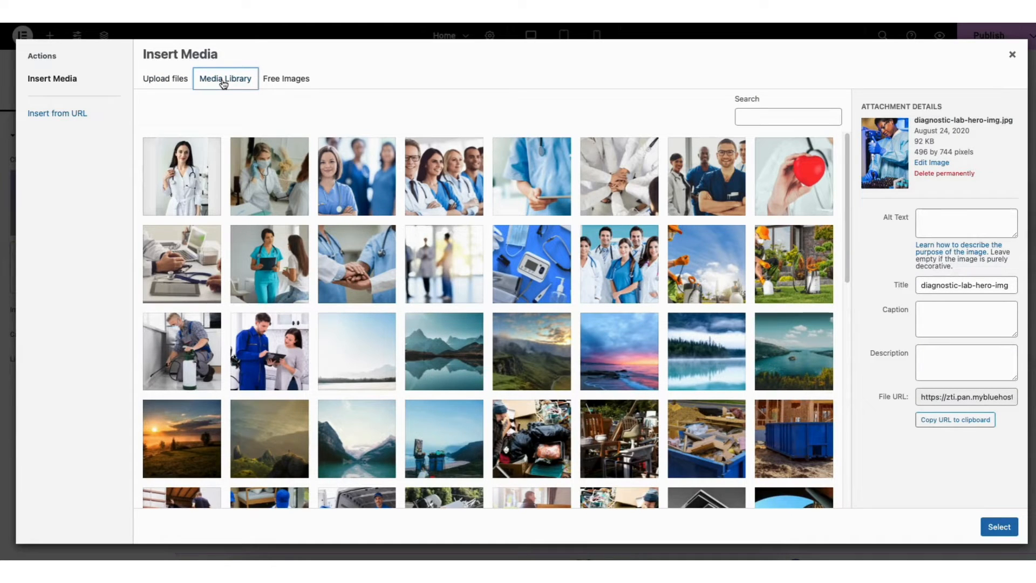
pyautogui.click(180, 174)
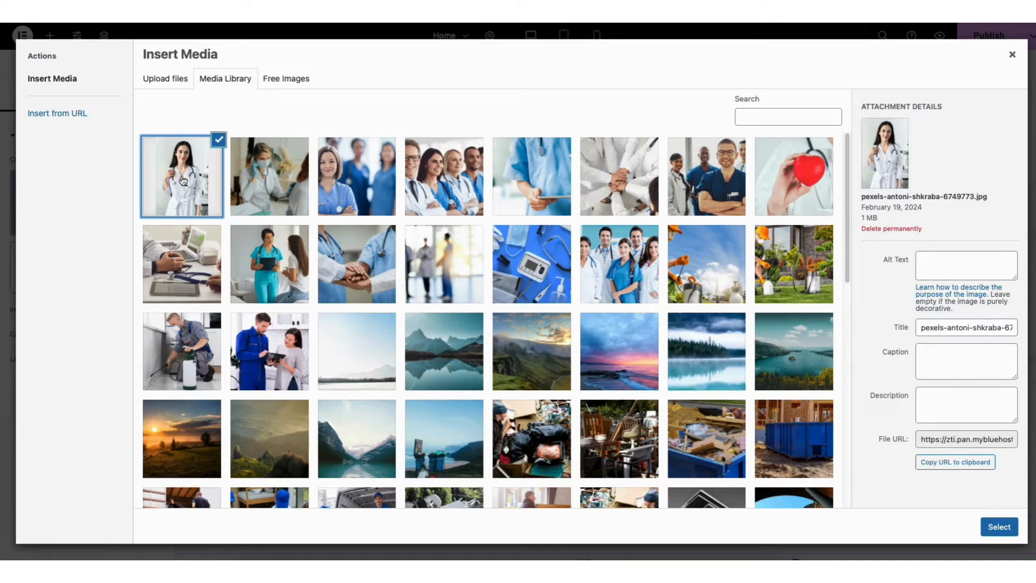
pyautogui.click(996, 526)
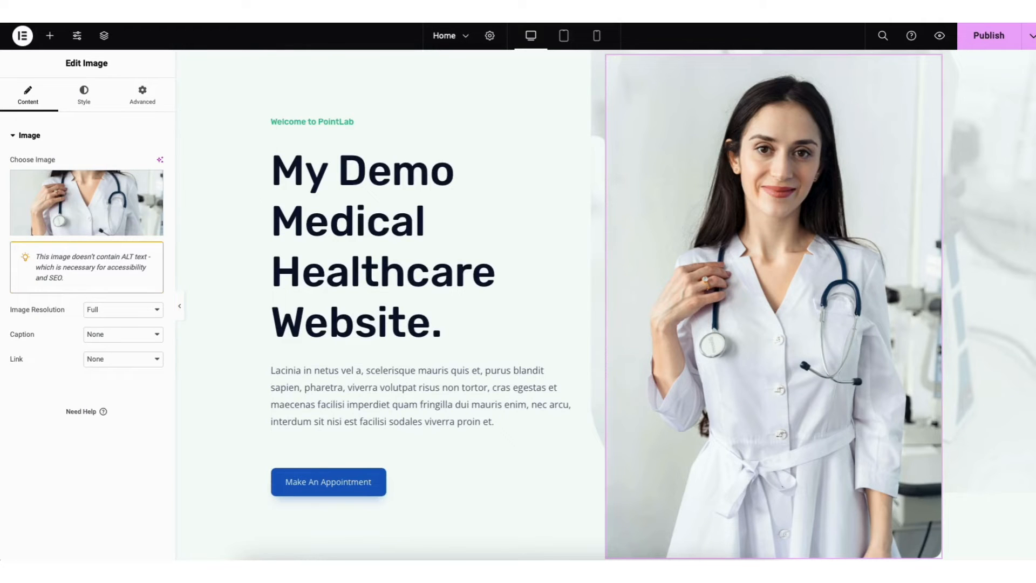
# Add a Heading widget between the paragraph and the divider in the "We Employ Latest Research Technology & Company" section
pyautogui.scroll(-15, 1032, 190)
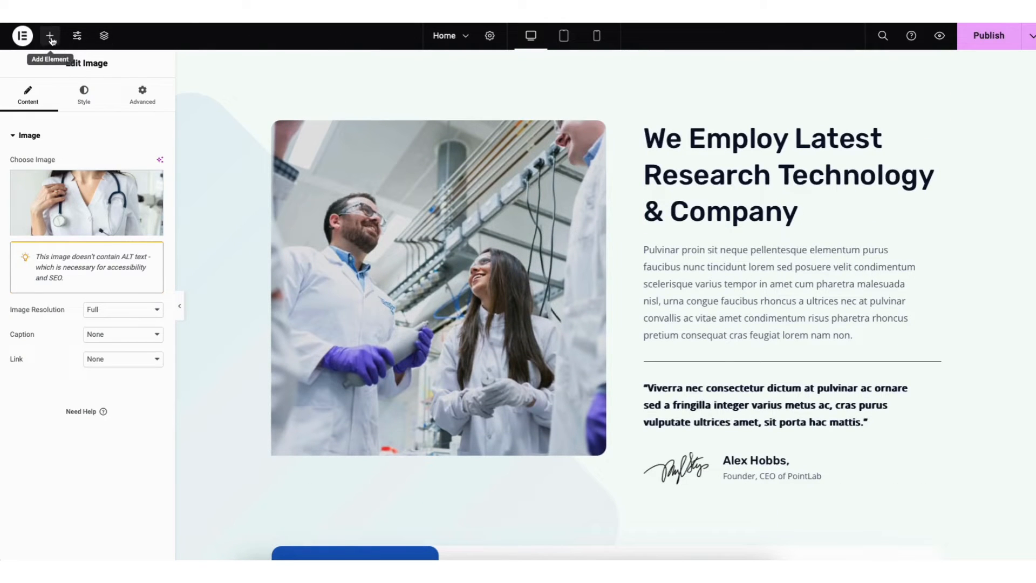
pyautogui.click(50, 37)
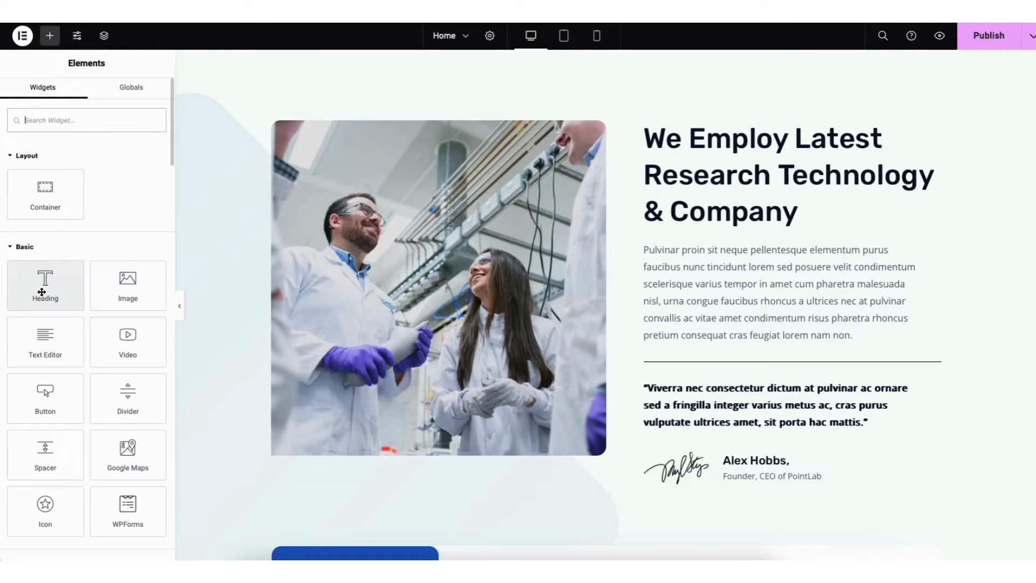
pyautogui.moveTo(42, 291); pyautogui.dragTo(688, 347)
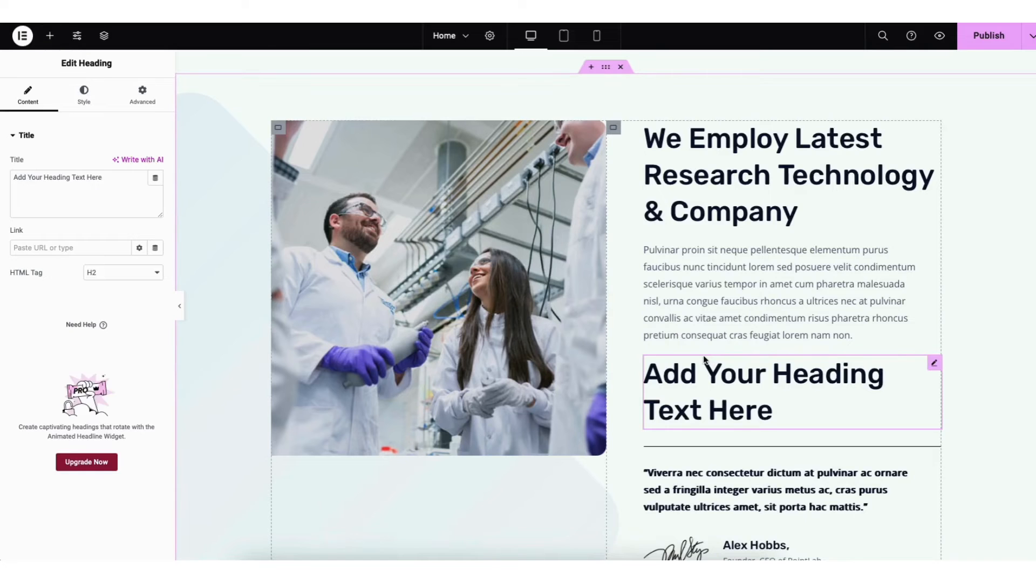
# Delete the placeholder heading between the paragraph and the divider in the "We Employ Latest Research Technology & Company" section
pyautogui.rightClick(693, 387)
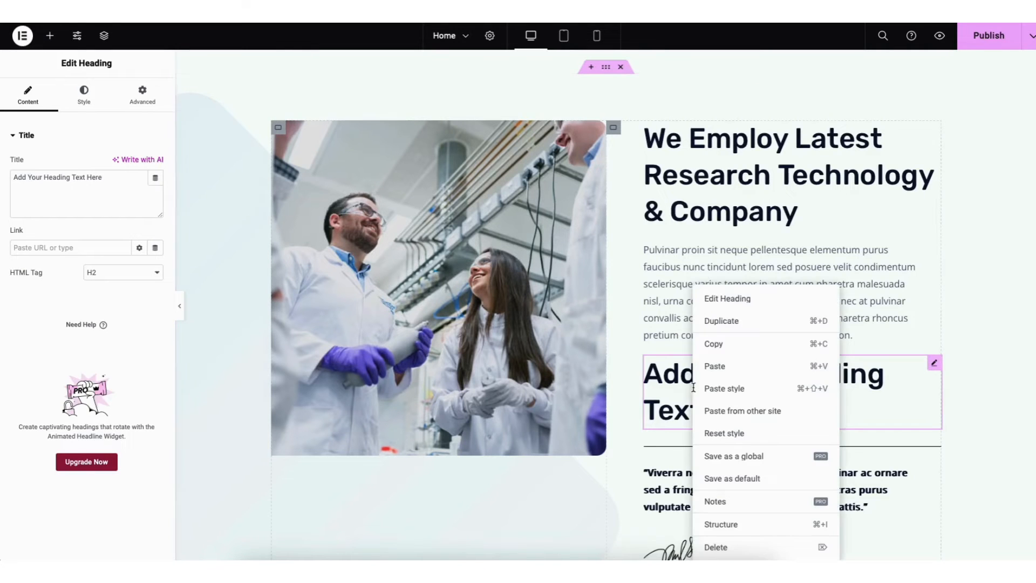
pyautogui.click(715, 547)
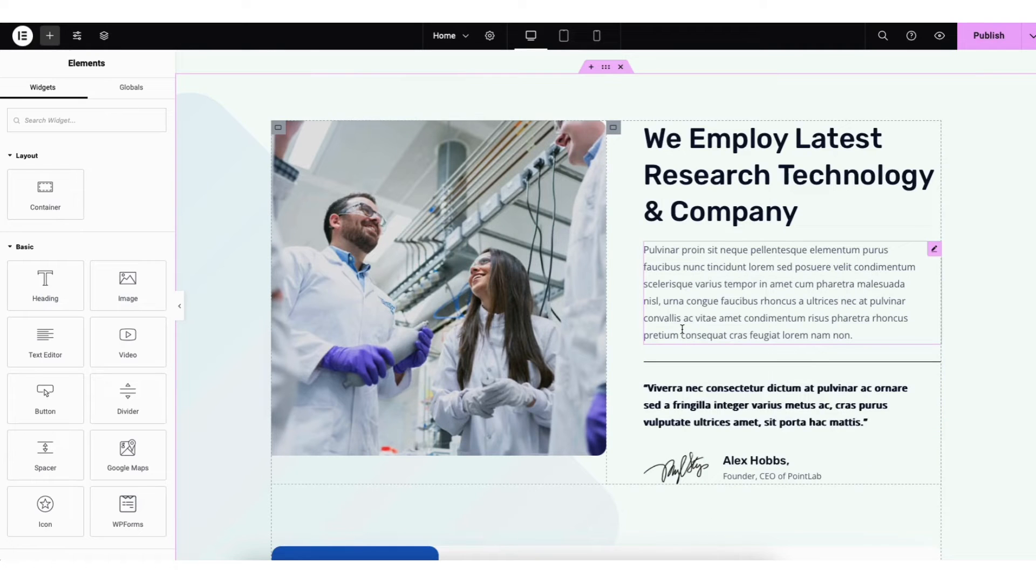
# Duplicate the bold quote text below the divider and move the copy around among the section's text blocks
pyautogui.rightClick(680, 400)
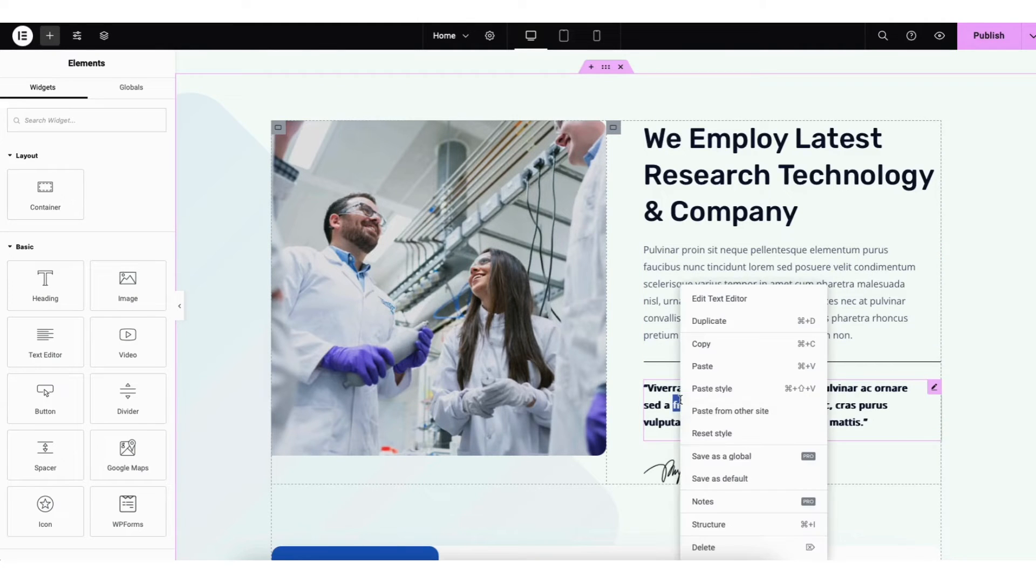
pyautogui.click(704, 320)
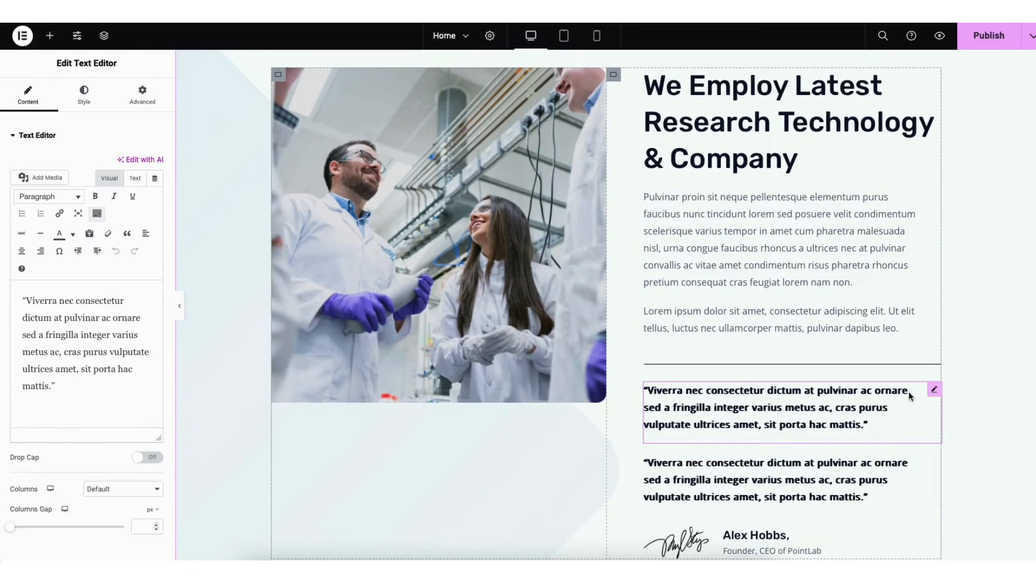
pyautogui.moveTo(934, 388); pyautogui.dragTo(870, 255)
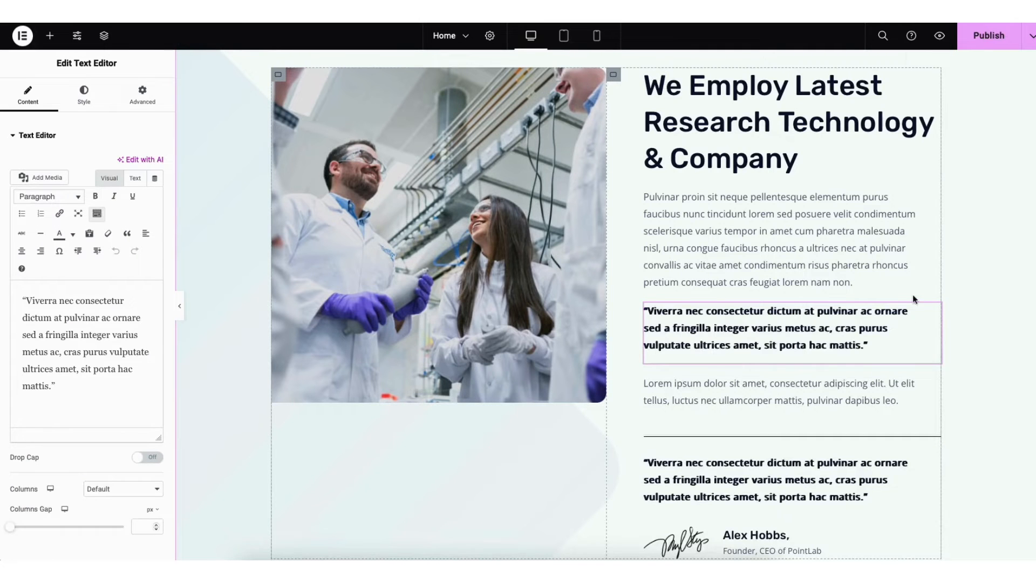
pyautogui.moveTo(934, 309); pyautogui.dragTo(852, 363)
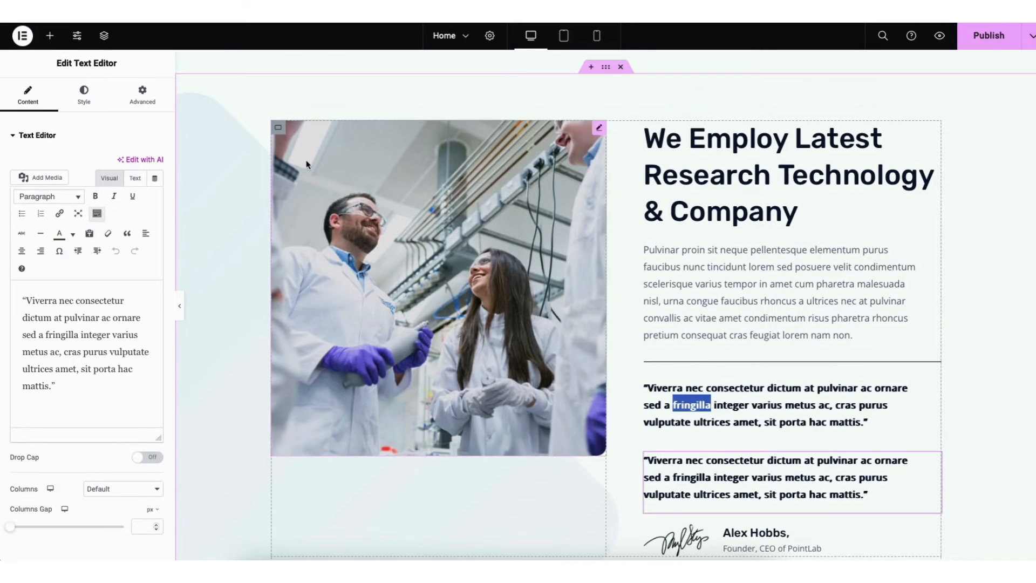
# Add a Text Editor widget between the paragraph and the divider in the "We Employ Latest Research Technology & Company" section
pyautogui.click(50, 35)
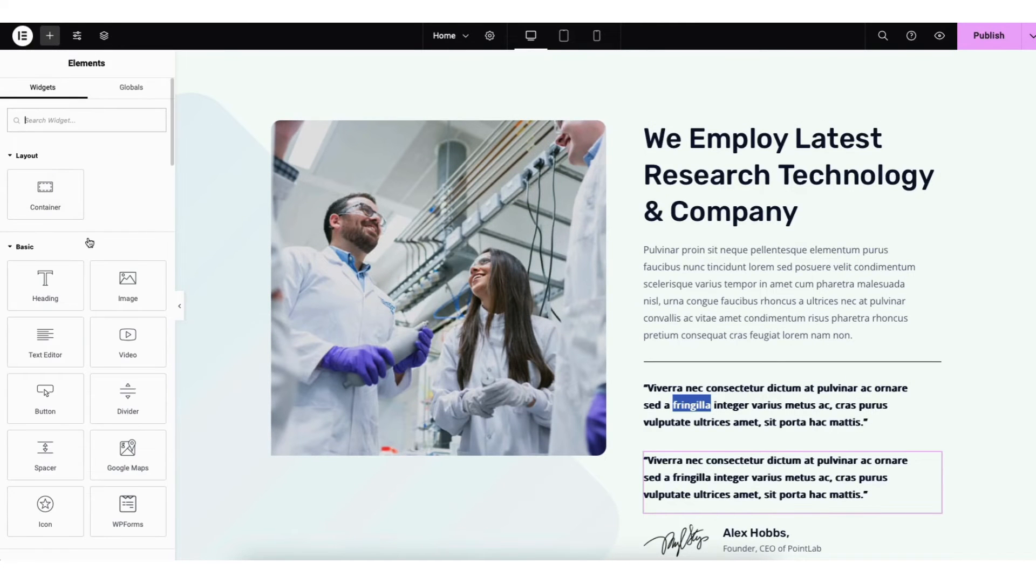
pyautogui.moveTo(50, 320); pyautogui.dragTo(715, 357)
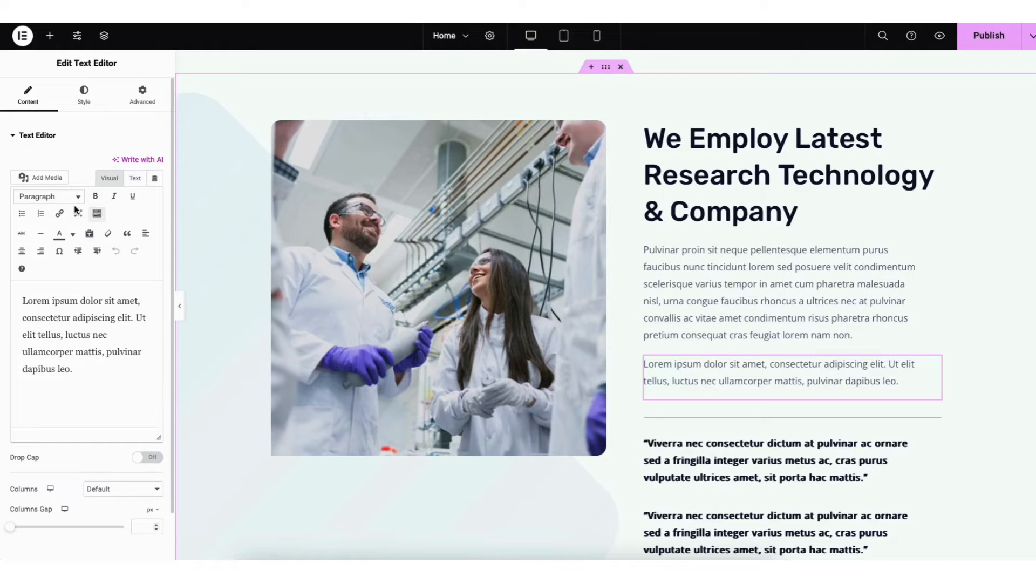
# Look at the new text block's link settings and text color palette, and try undo and redo
pyautogui.click(59, 214)
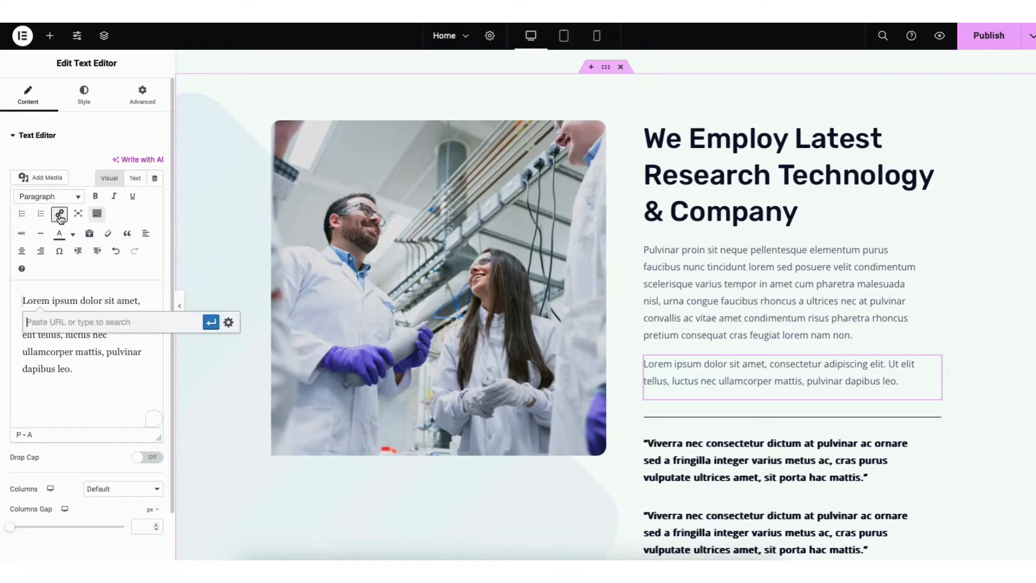
pyautogui.click(228, 322)
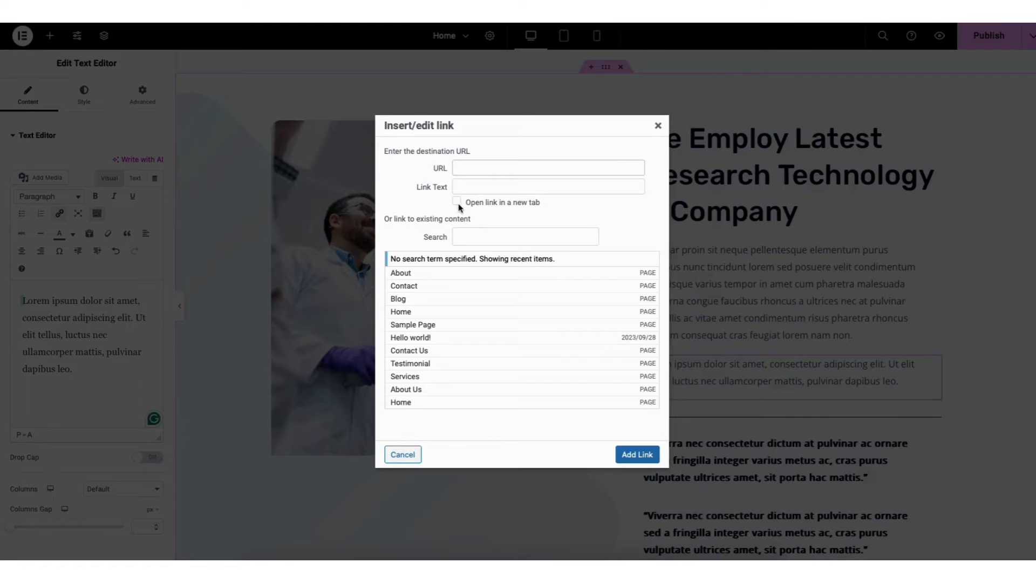
pyautogui.click(657, 125)
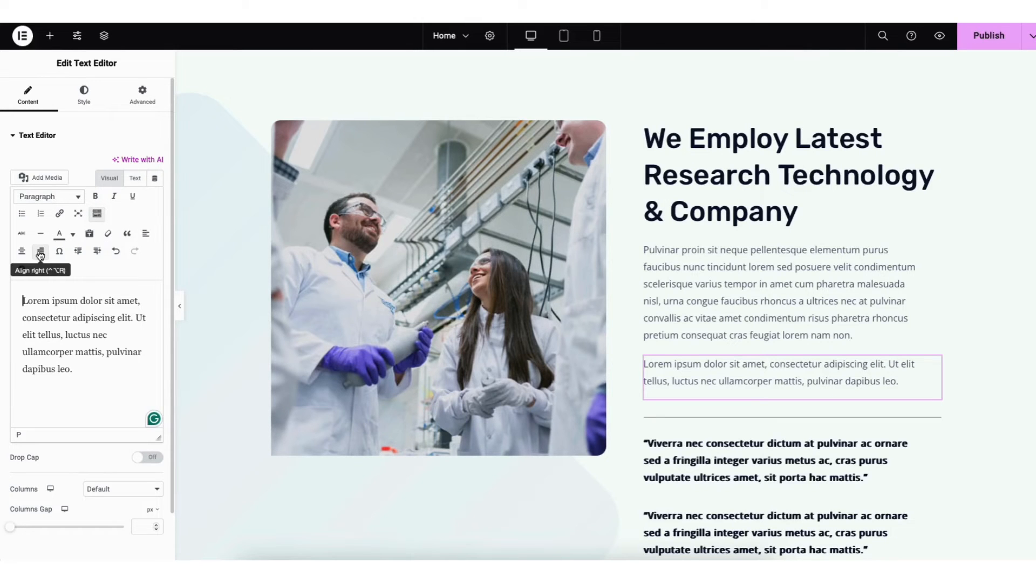
pyautogui.click(74, 235)
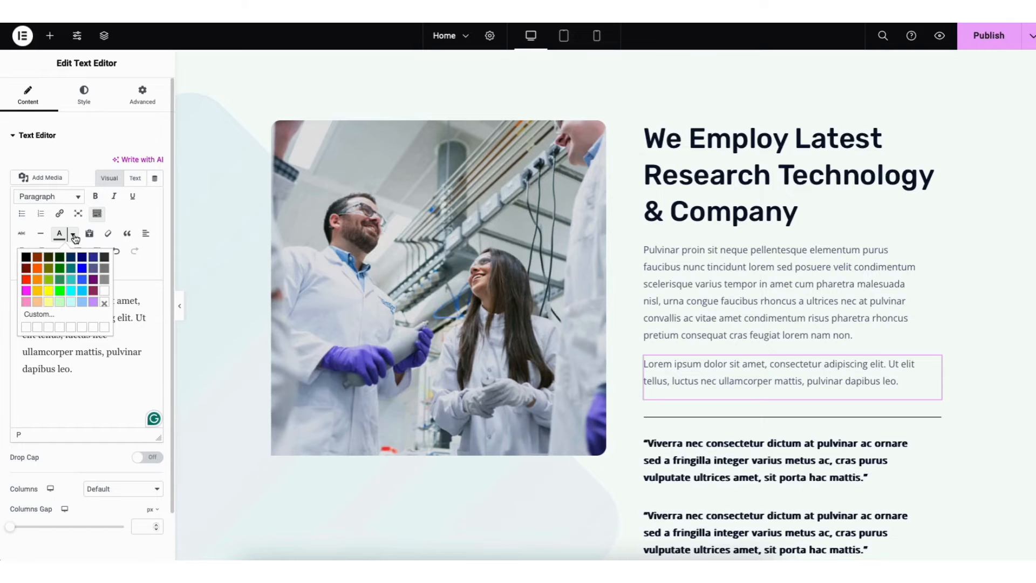
pyautogui.click(74, 236)
pyautogui.hotkey('ctrl', 'k')
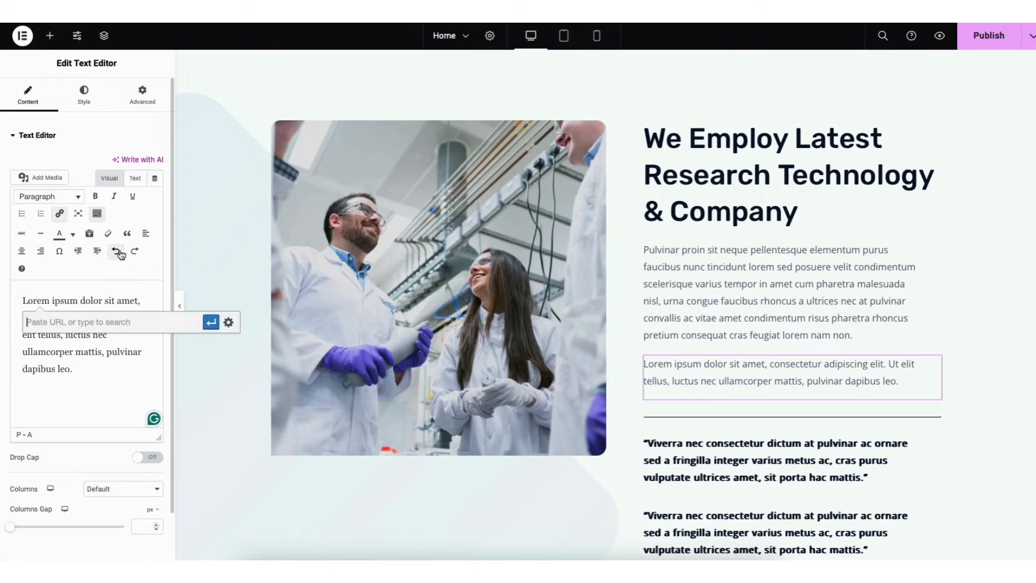
pyautogui.click(134, 251)
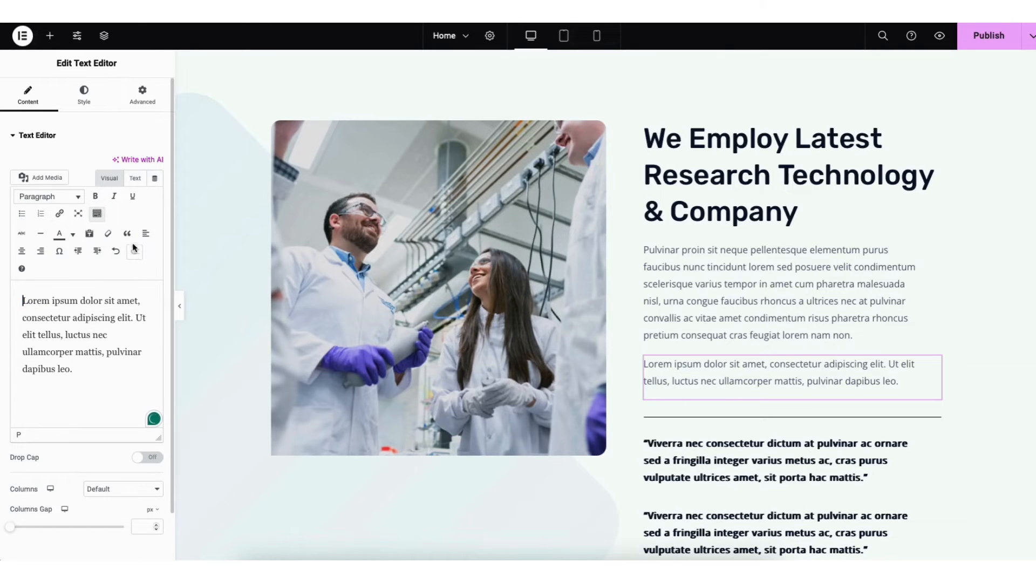
# View the new text block's typography options, including font family and size, without changing them
pyautogui.click(84, 96)
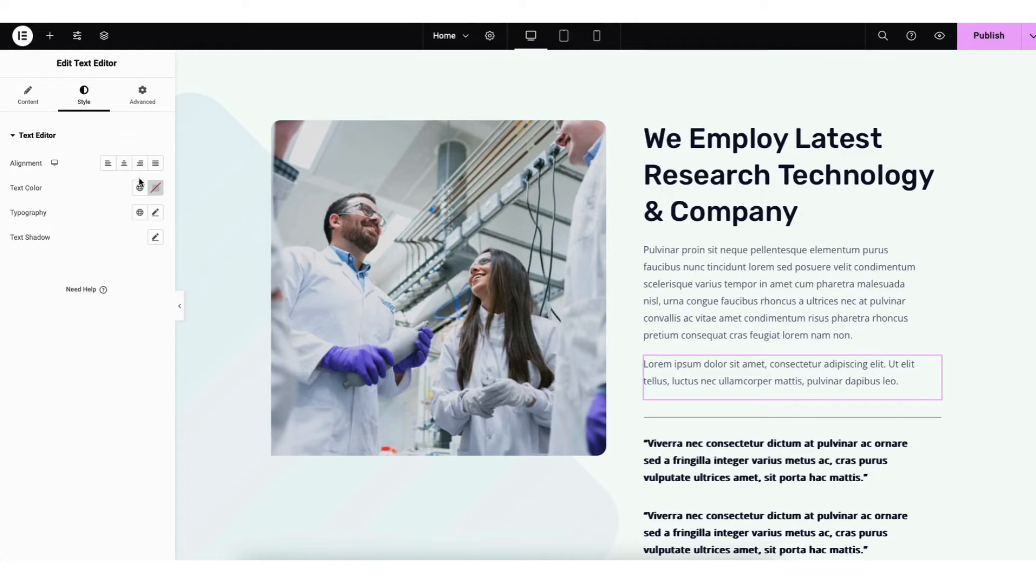
pyautogui.click(155, 213)
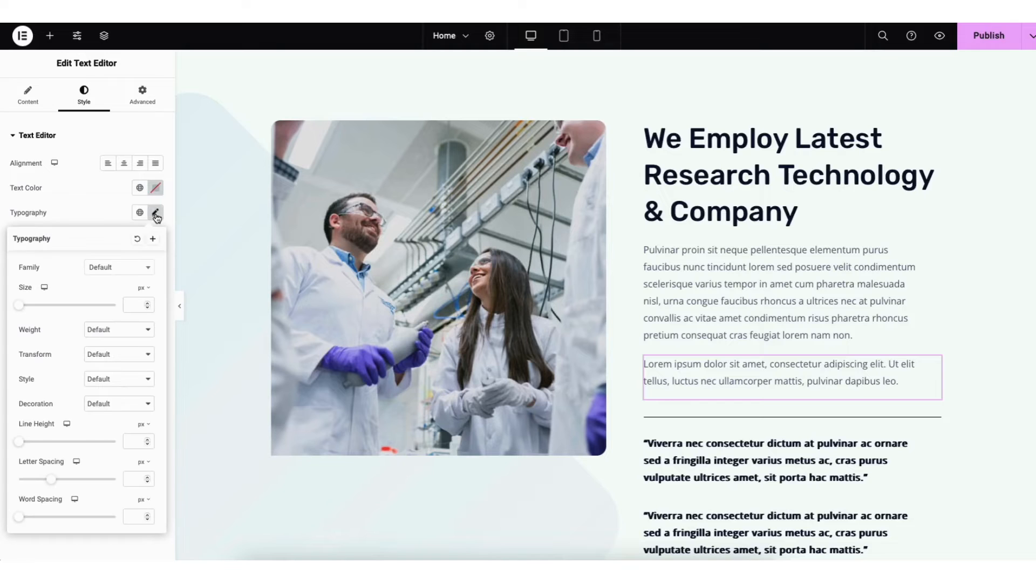
pyautogui.click(143, 272)
pyautogui.moveTo(150, 301); pyautogui.dragTo(151, 314)
pyautogui.click(65, 284)
pyautogui.click(89, 217)
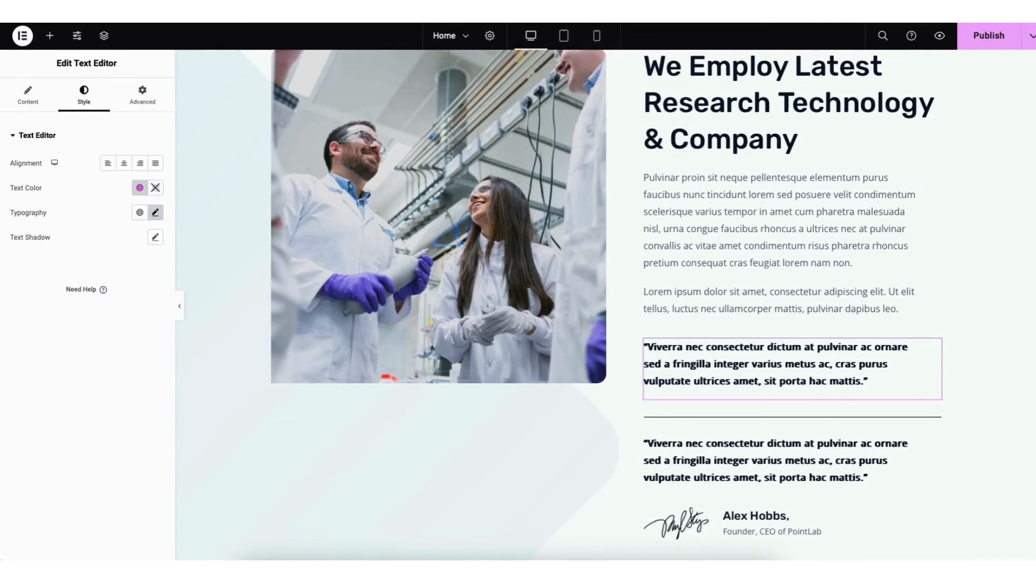
# Browse the icon library for the High Quality Lab icon box without inserting an icon, and view the box's style options
pyautogui.scroll(-15, 605, 305)
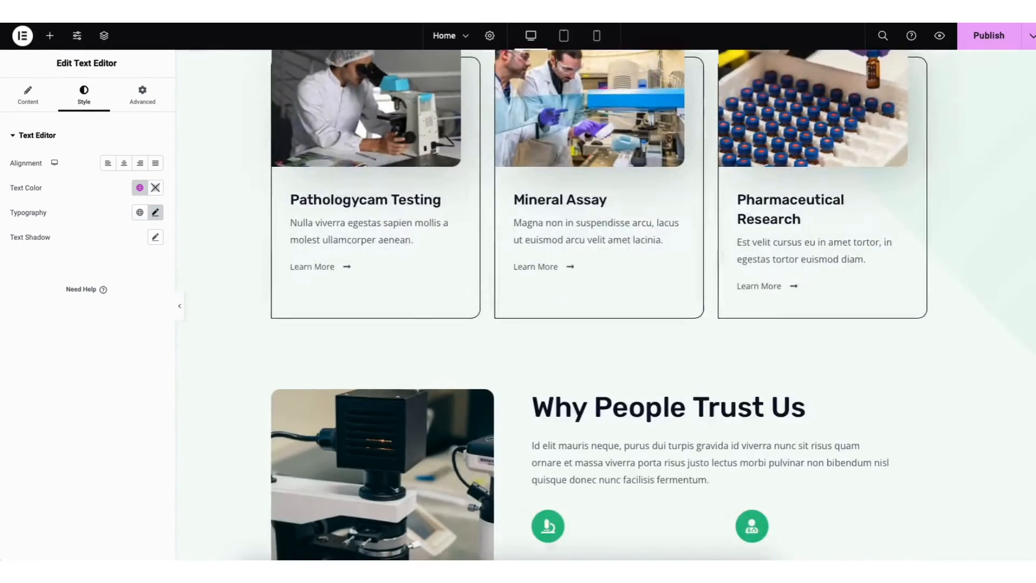
pyautogui.scroll(-5, 605, 305)
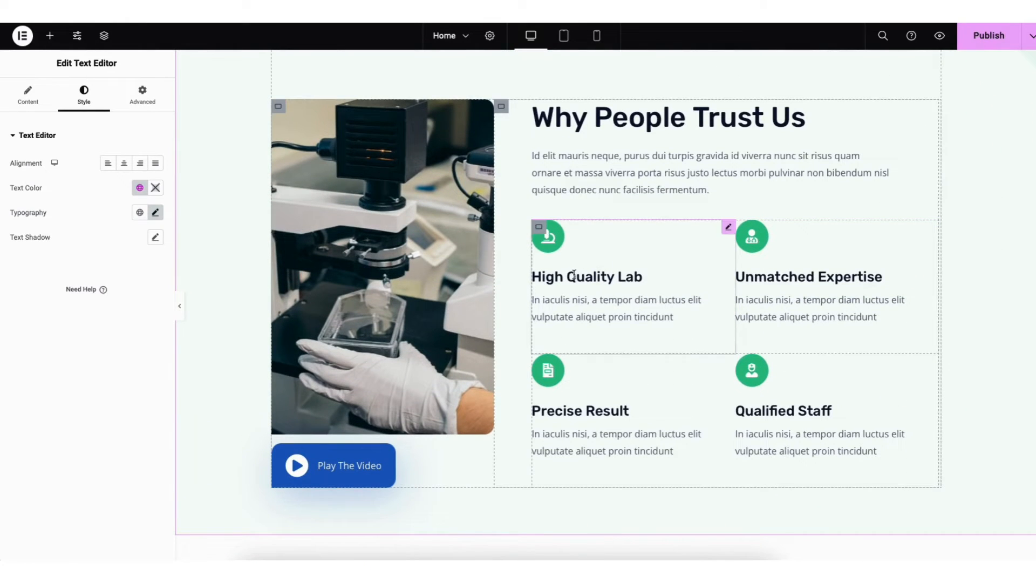
pyautogui.click(567, 272)
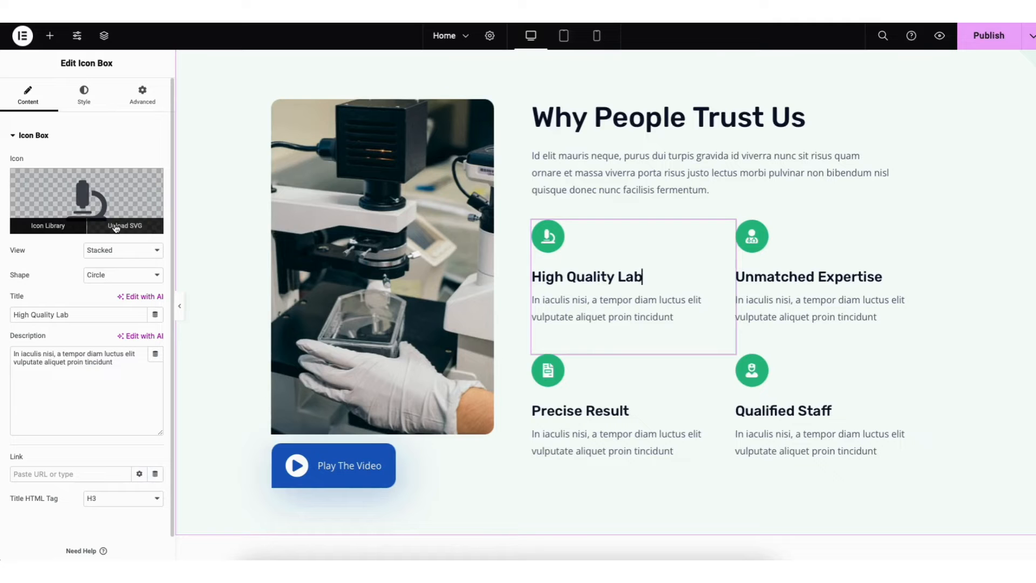
pyautogui.click(59, 227)
pyautogui.moveTo(833, 307); pyautogui.dragTo(832, 338)
pyautogui.click(860, 70)
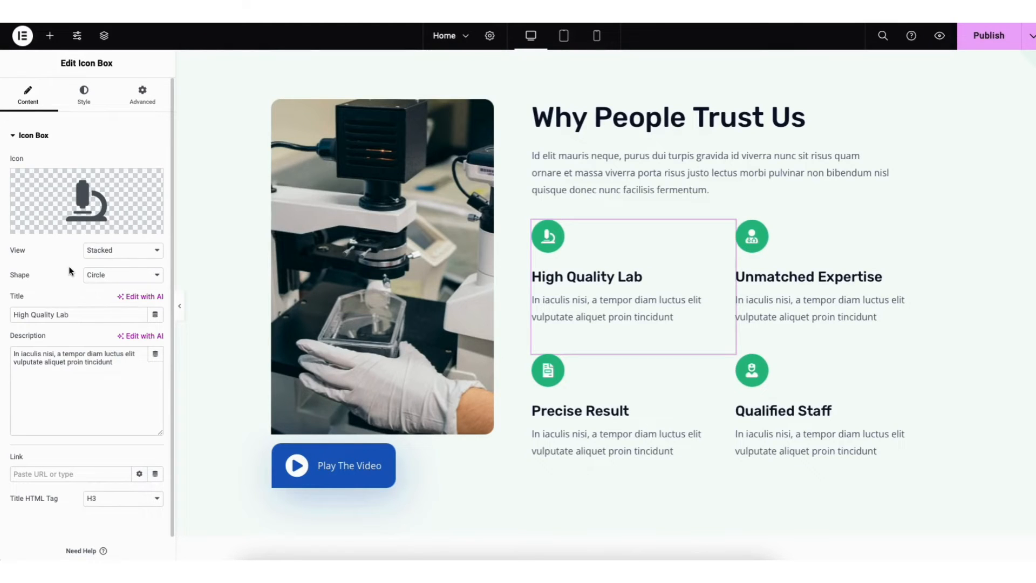
pyautogui.click(84, 96)
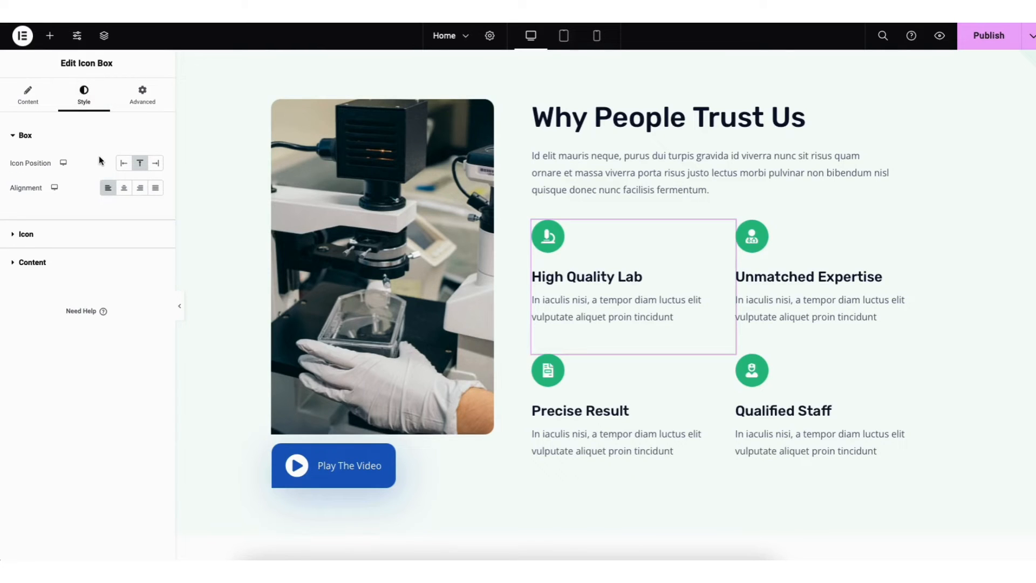
# Remove all six laboratory images from the Latest Case Studies gallery
pyautogui.scroll(1, 605, 305)
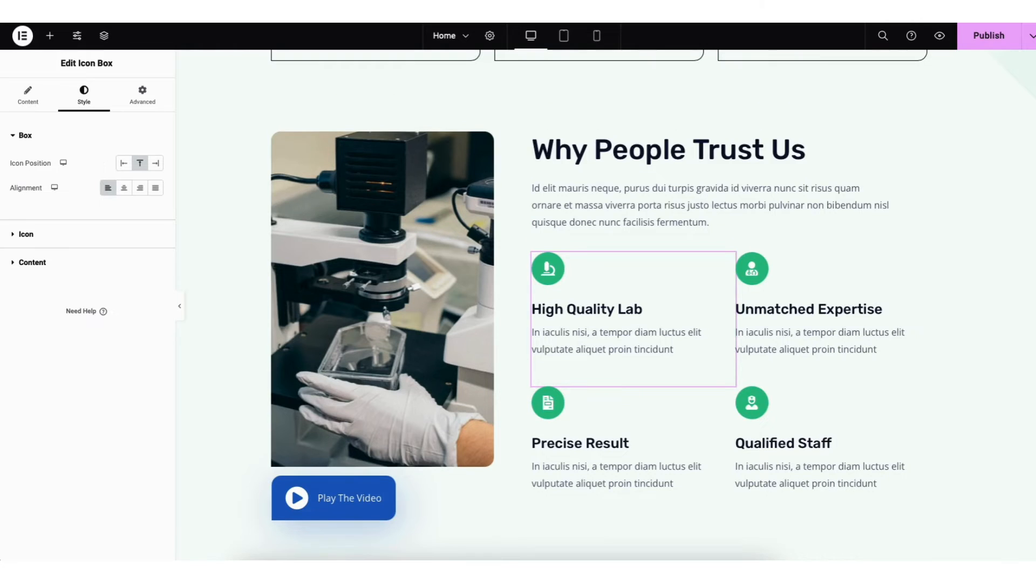
pyautogui.scroll(-10, 605, 305)
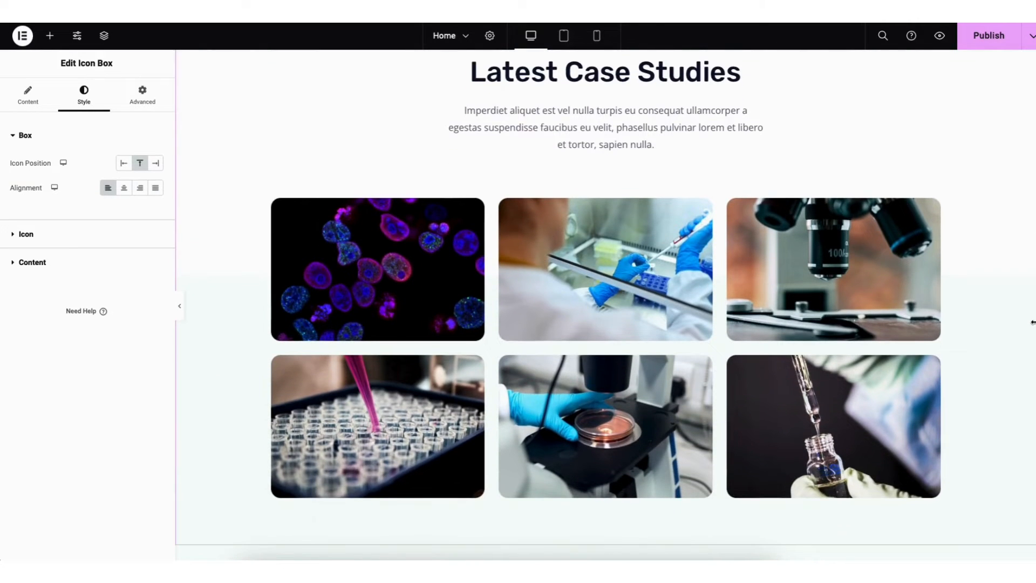
pyautogui.click(406, 299)
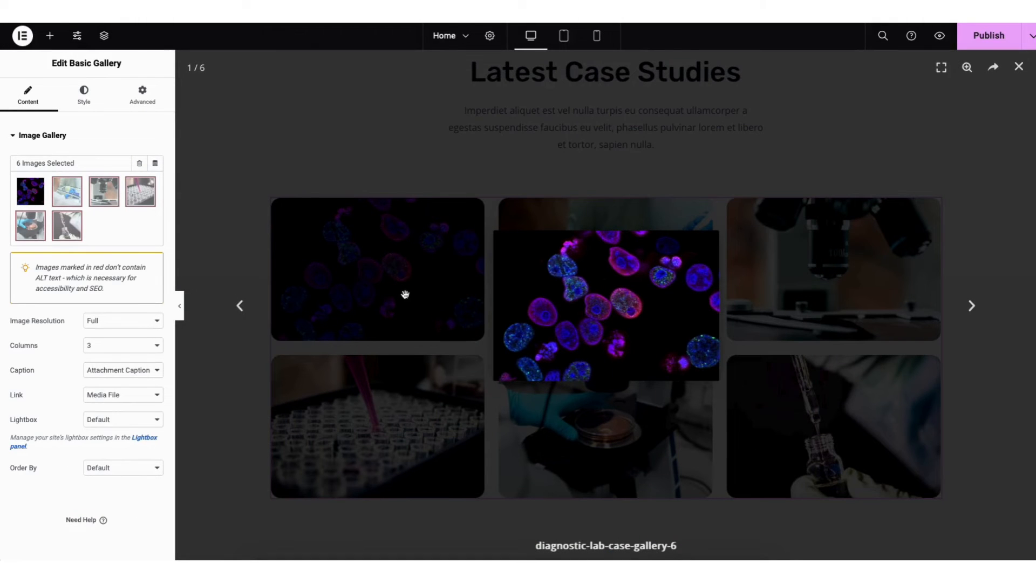
pyautogui.click(95, 205)
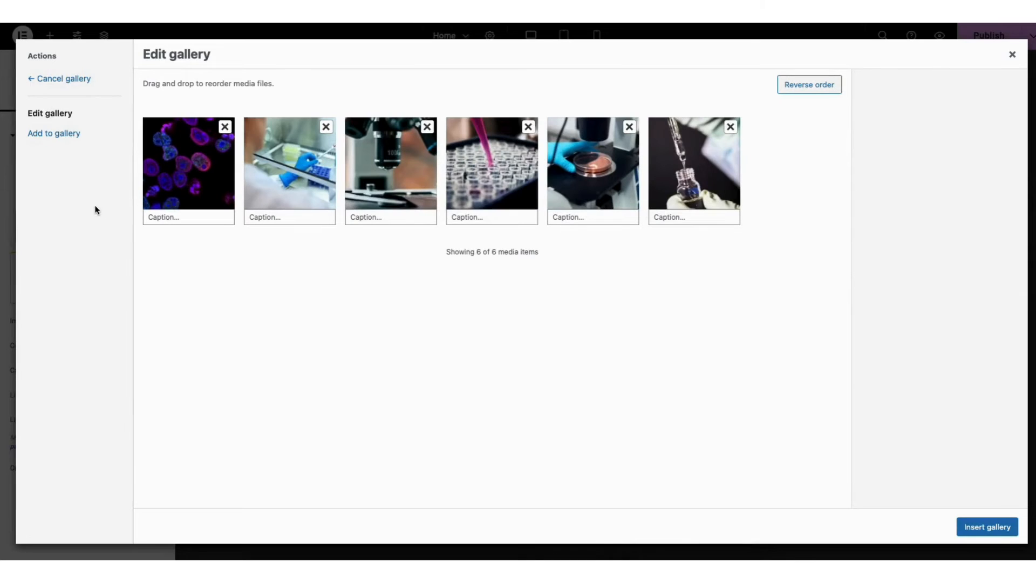
pyautogui.click(224, 127)
pyautogui.click(224, 128)
pyautogui.click(224, 129)
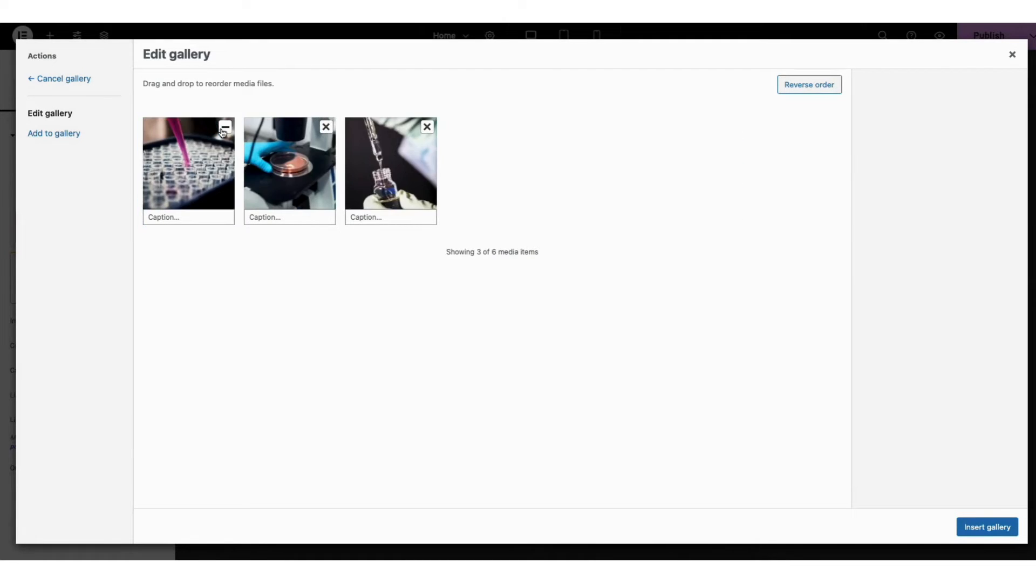
pyautogui.click(224, 128)
pyautogui.click(224, 128)
pyautogui.click(224, 128)
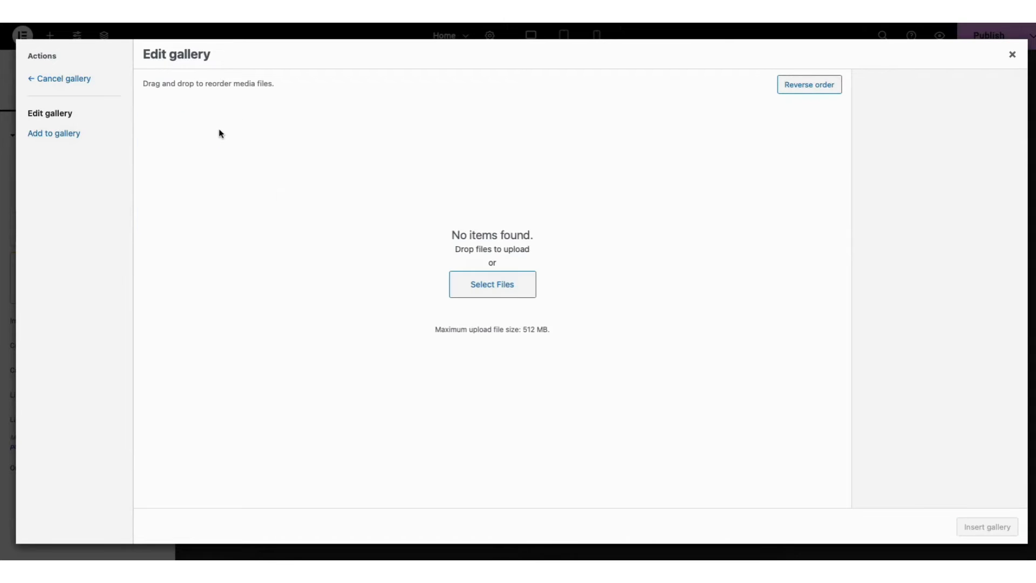
# Add six media library photos to the gallery, showing medical teams, the nurse with a patient and the joined hands, and insert the gallery
pyautogui.click(55, 136)
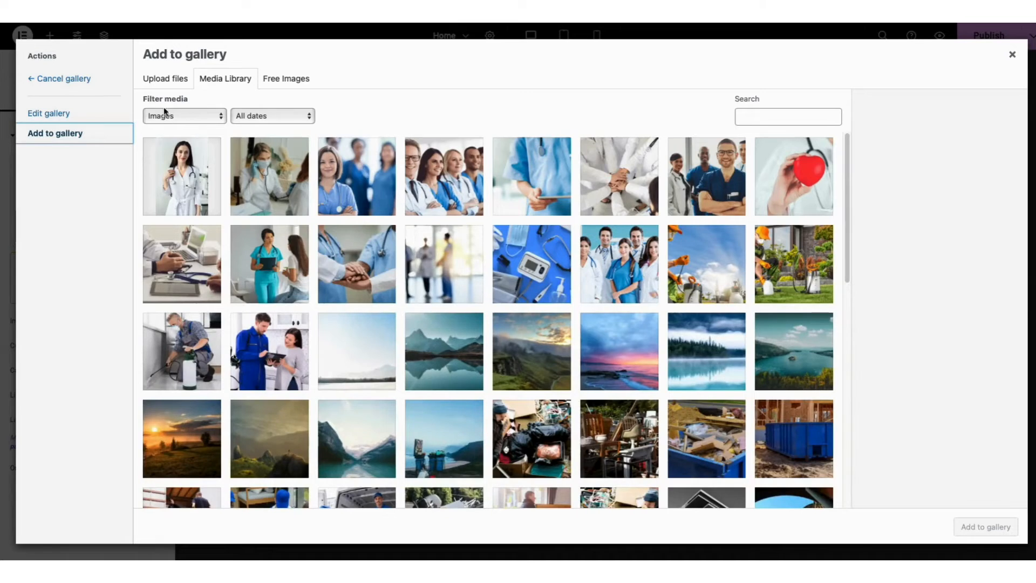
pyautogui.click(163, 84)
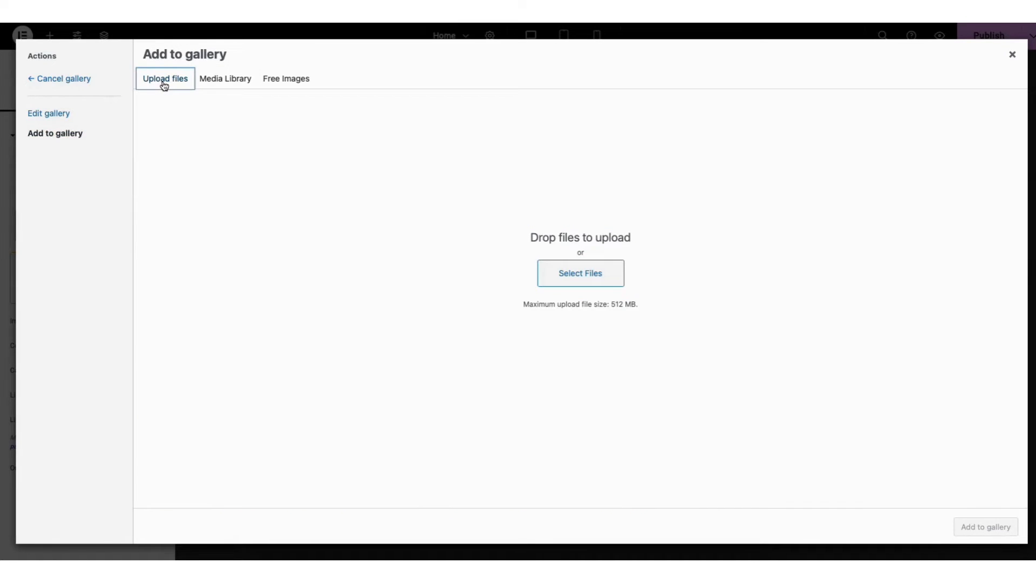
pyautogui.click(218, 81)
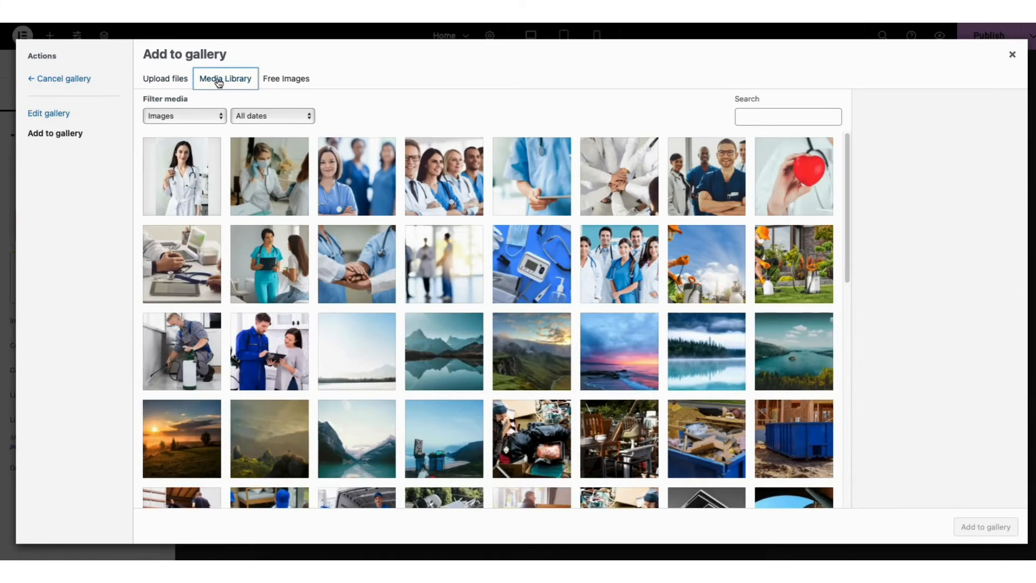
pyautogui.click(348, 189)
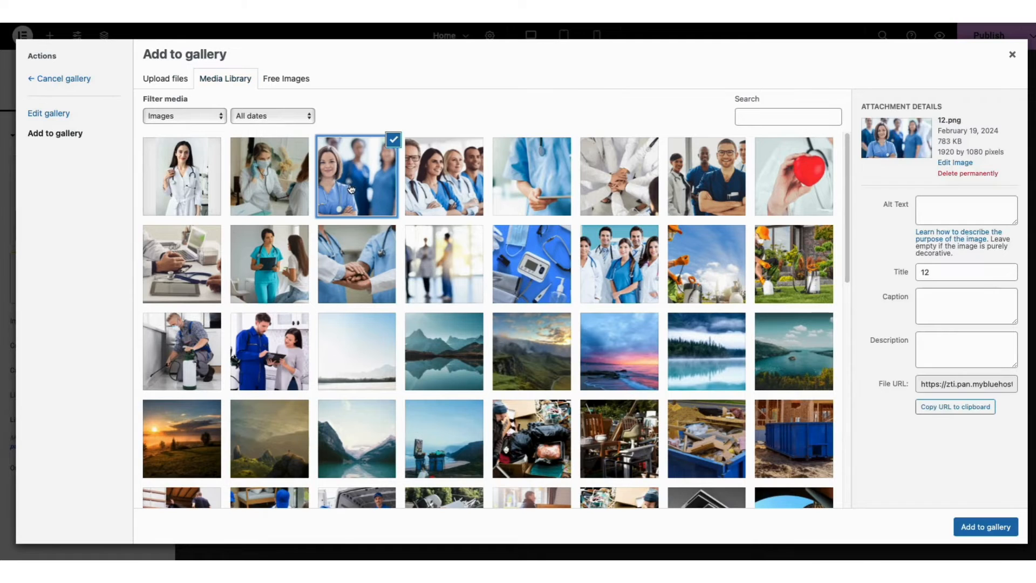
pyautogui.click(440, 187)
pyautogui.click(710, 181)
pyautogui.click(618, 264)
pyautogui.click(269, 264)
pyautogui.click(351, 266)
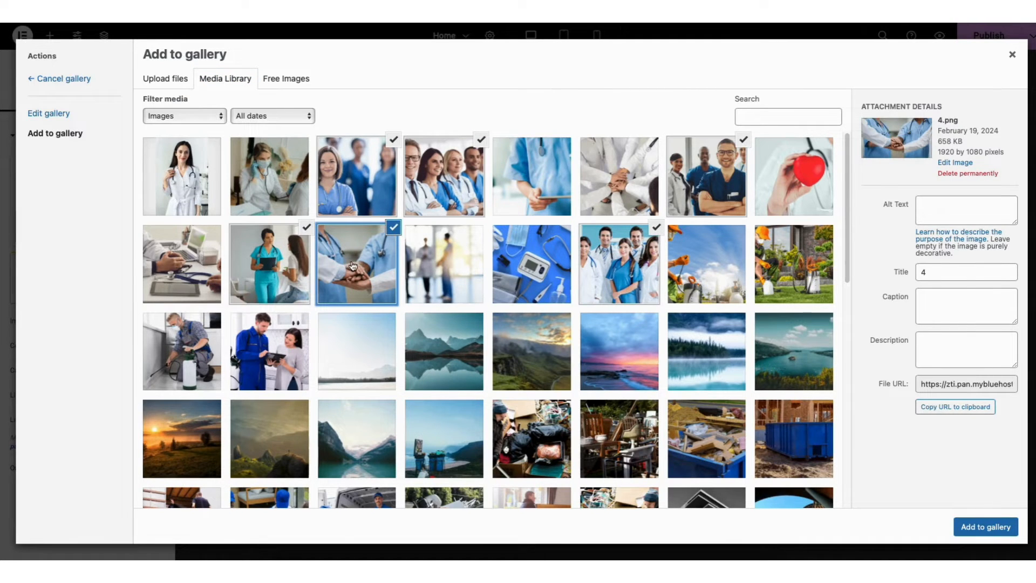
pyautogui.click(979, 527)
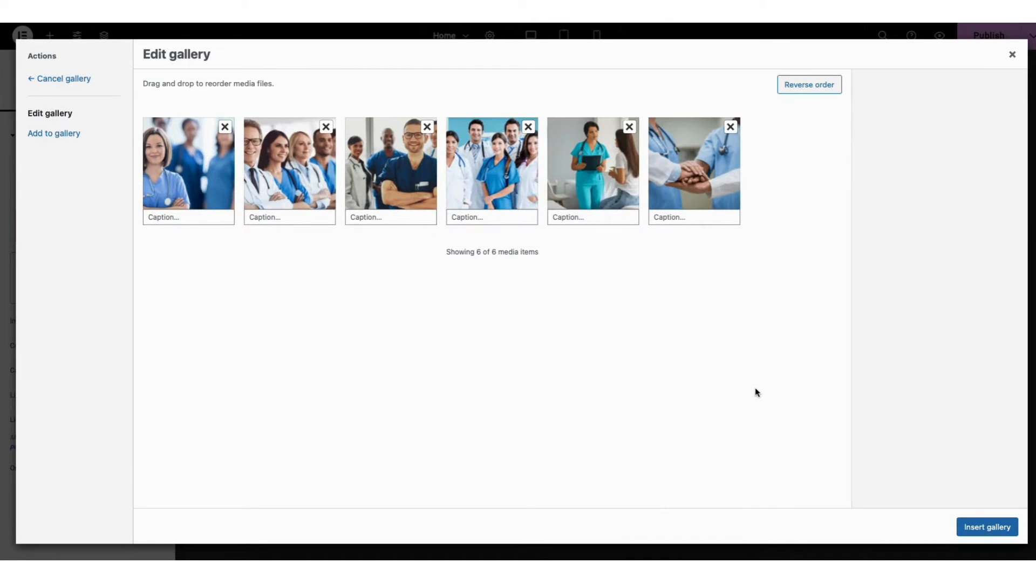
pyautogui.click(977, 528)
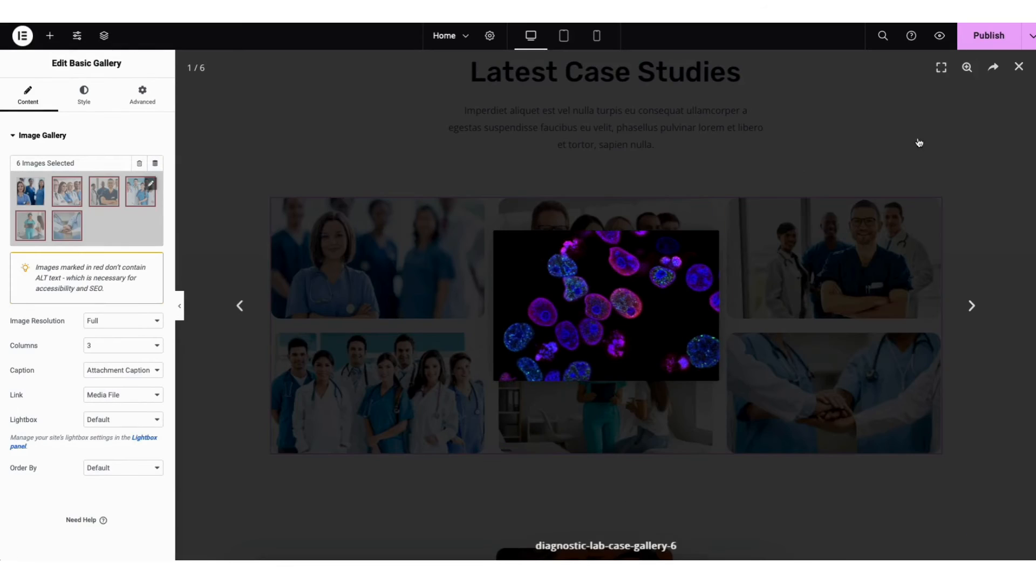
# Open the gallery's first photo in the lightbox and review the image resolution, columns and lightbox options without changing them
pyautogui.click(1018, 67)
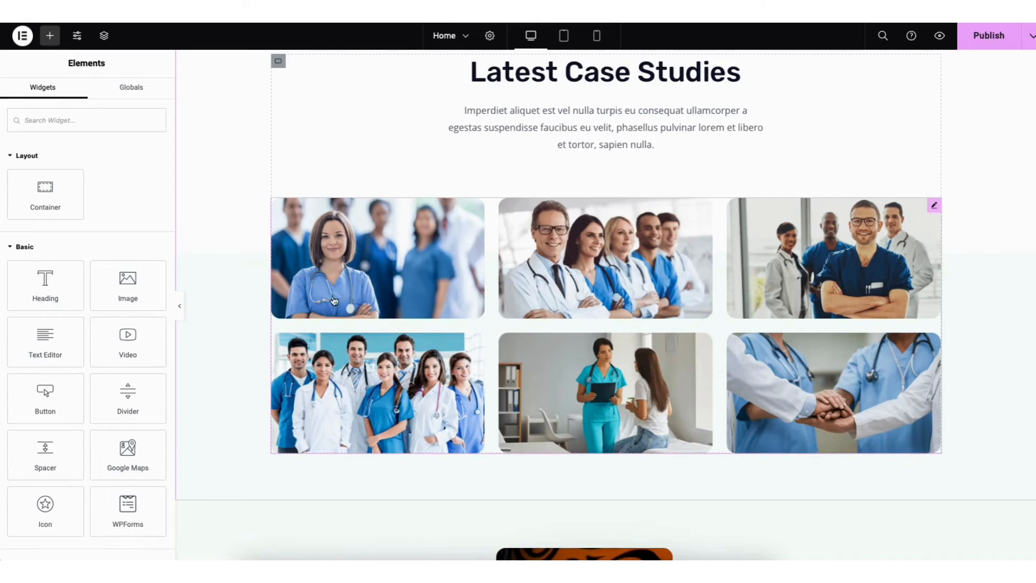
pyautogui.click(397, 271)
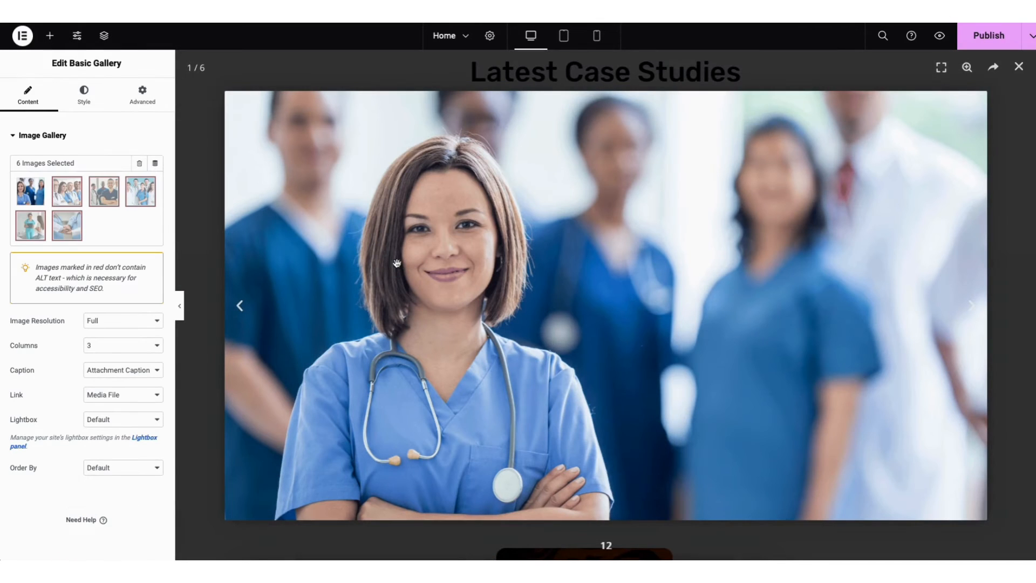
pyautogui.click(102, 323)
pyautogui.click(101, 322)
pyautogui.click(99, 345)
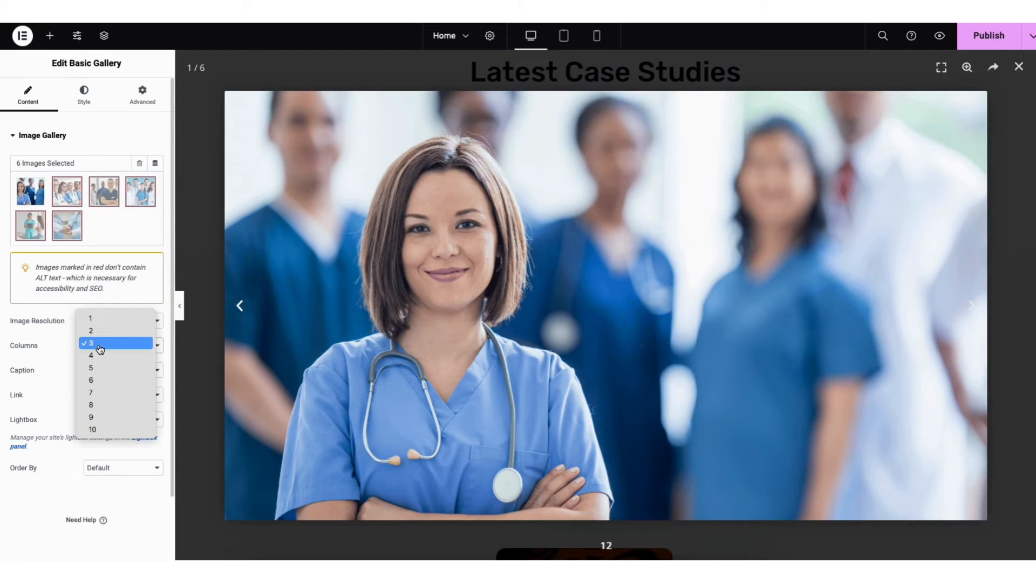
pyautogui.click(100, 349)
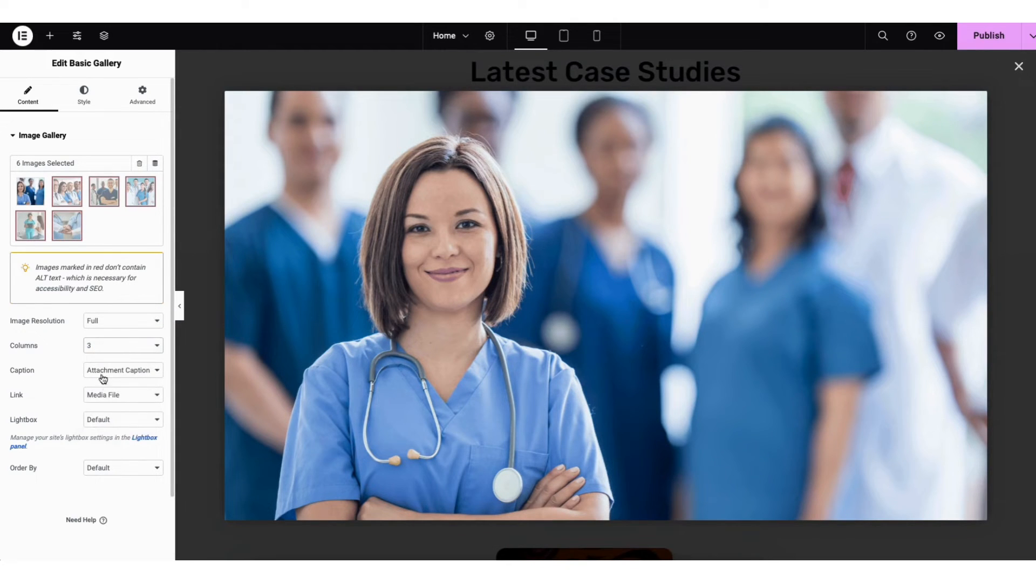
pyautogui.click(109, 422)
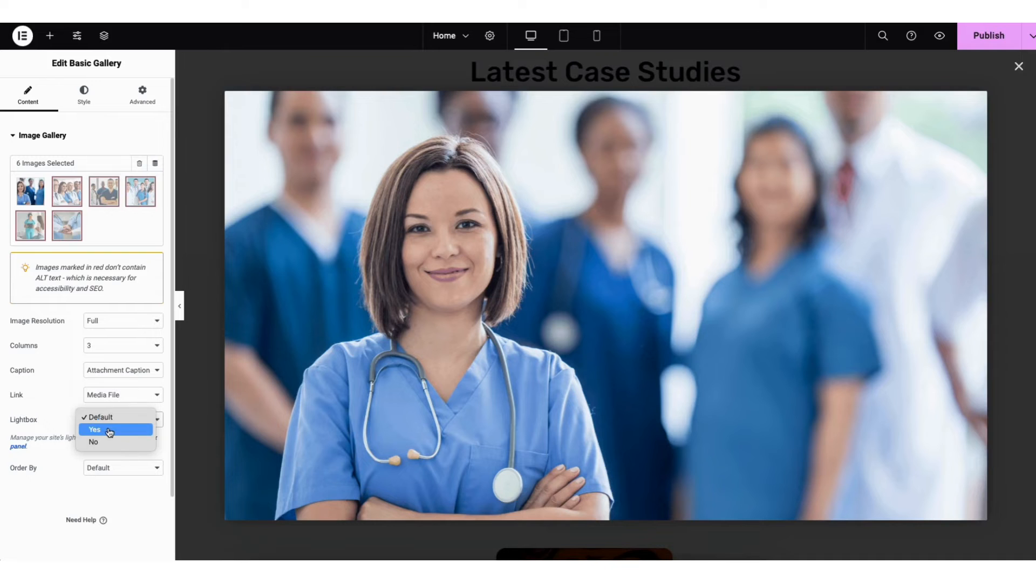
pyautogui.click(109, 419)
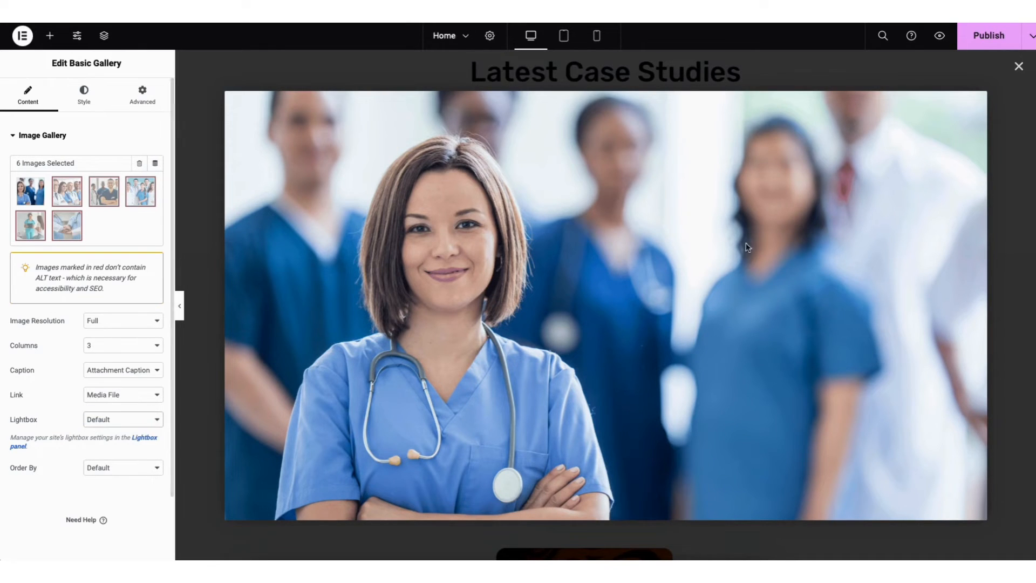
pyautogui.click(1018, 66)
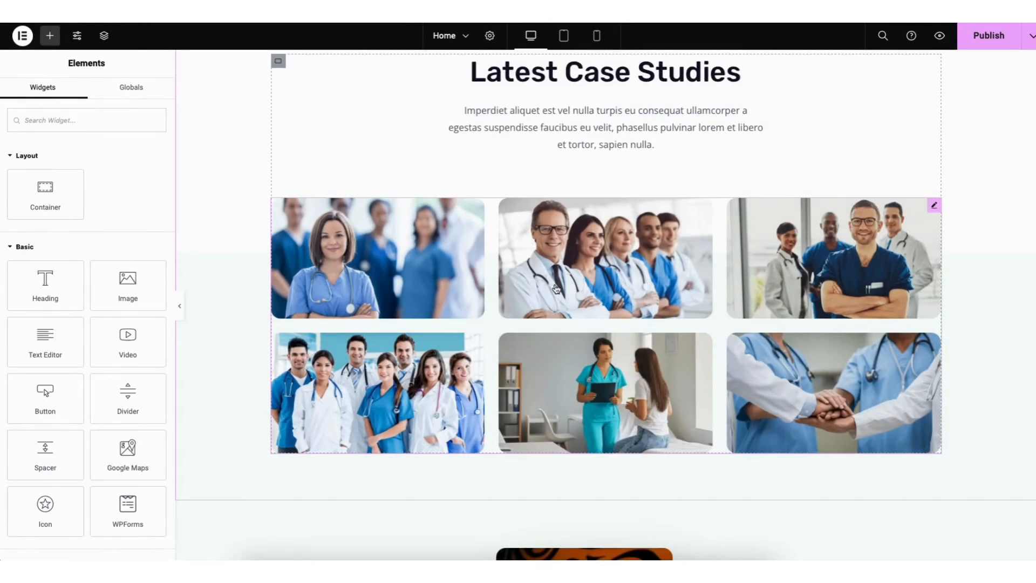
# Preview the gallery photos in the lightbox, starting from the second photo and paging forward, and close the preview
pyautogui.click(606, 254)
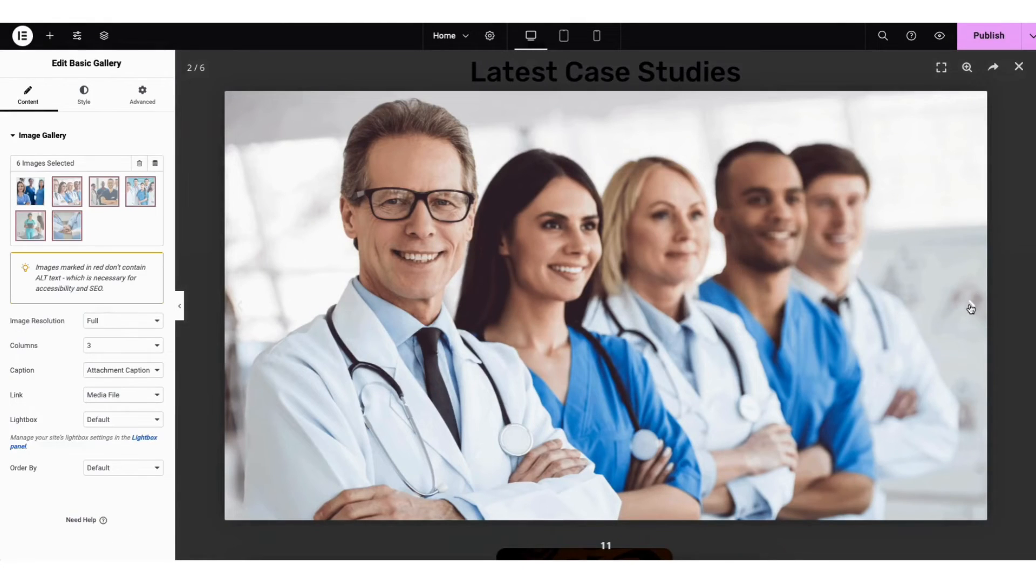
pyautogui.click(971, 307)
pyautogui.click(972, 306)
pyautogui.click(972, 306)
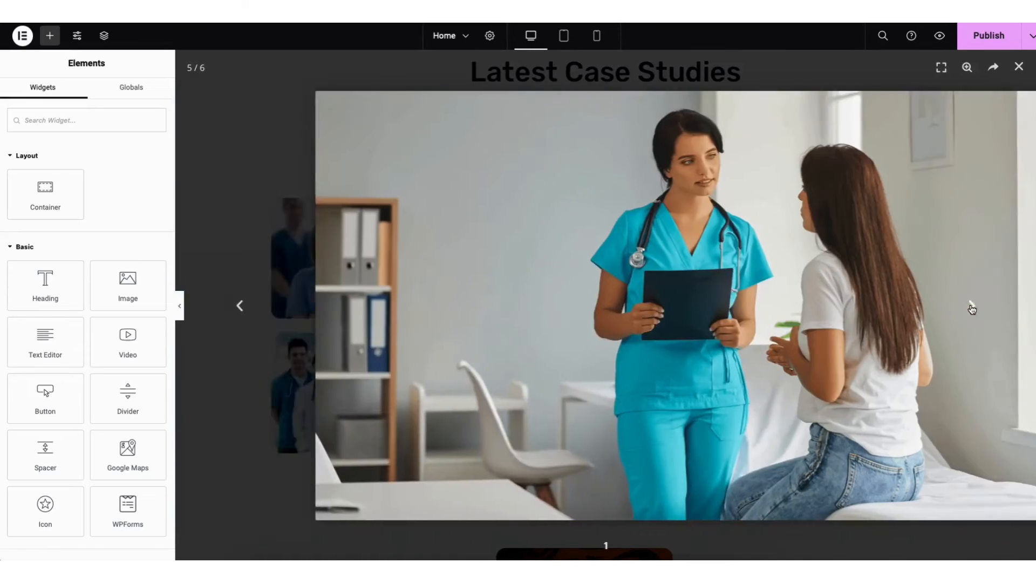
pyautogui.click(1018, 66)
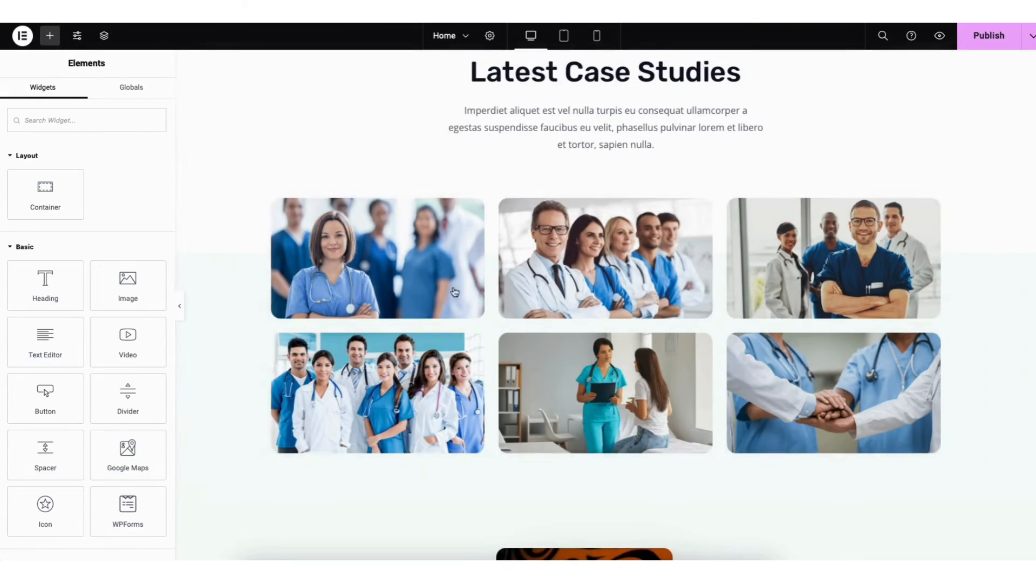
# Set the Latest Case Studies gallery's lightbox option to No and check that a photo no longer opens enlarged
pyautogui.click(360, 281)
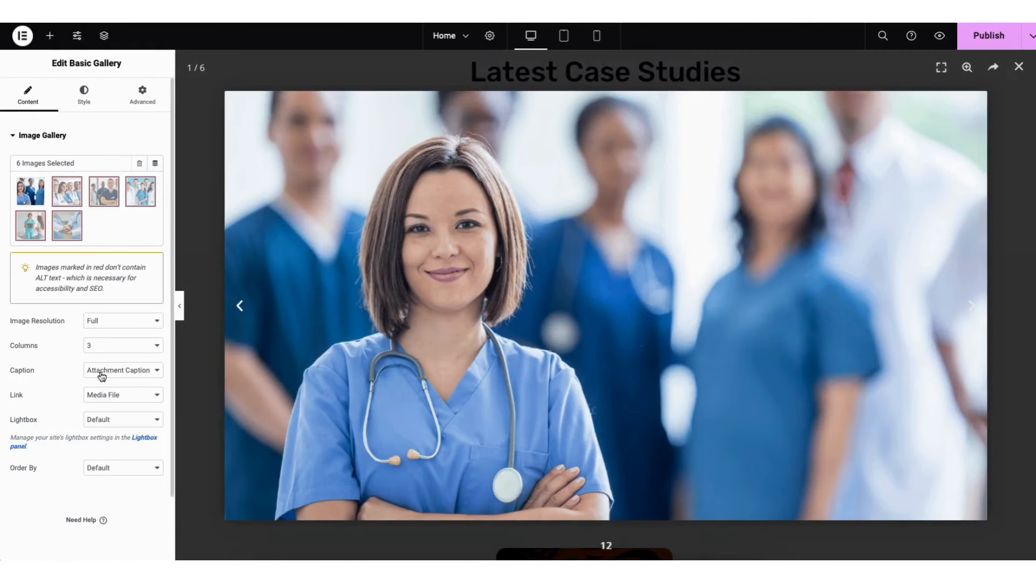
pyautogui.click(99, 419)
pyautogui.click(99, 442)
pyautogui.click(1017, 66)
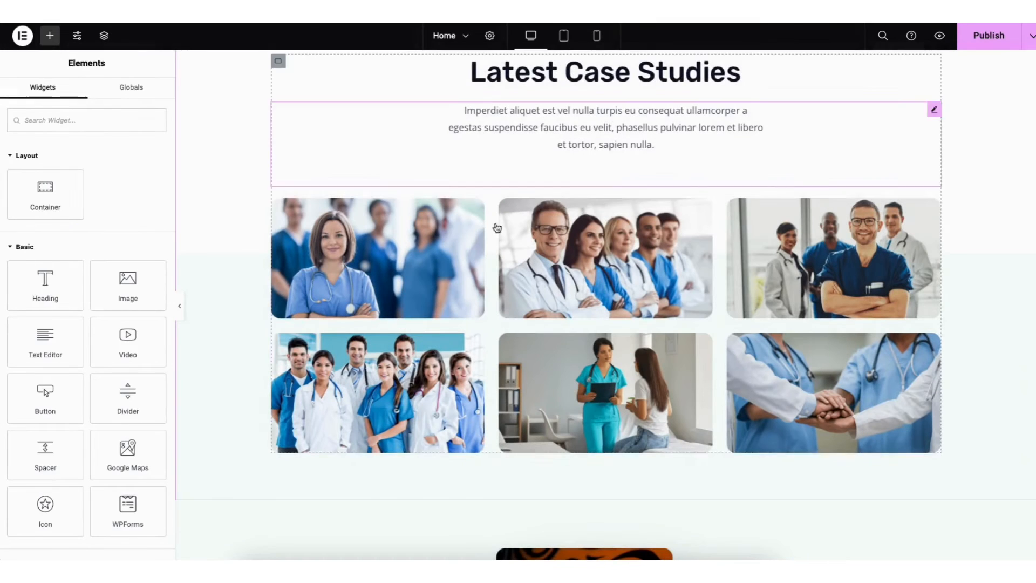
pyautogui.click(397, 262)
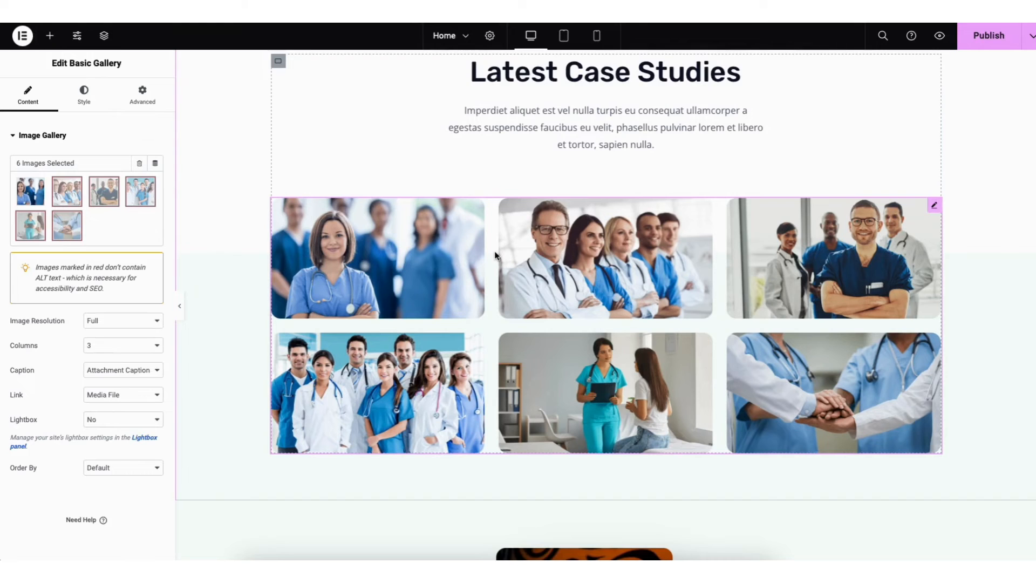
# View the gallery's ordering options and its image spacing and border style settings
pyautogui.click(99, 468)
pyautogui.click(105, 467)
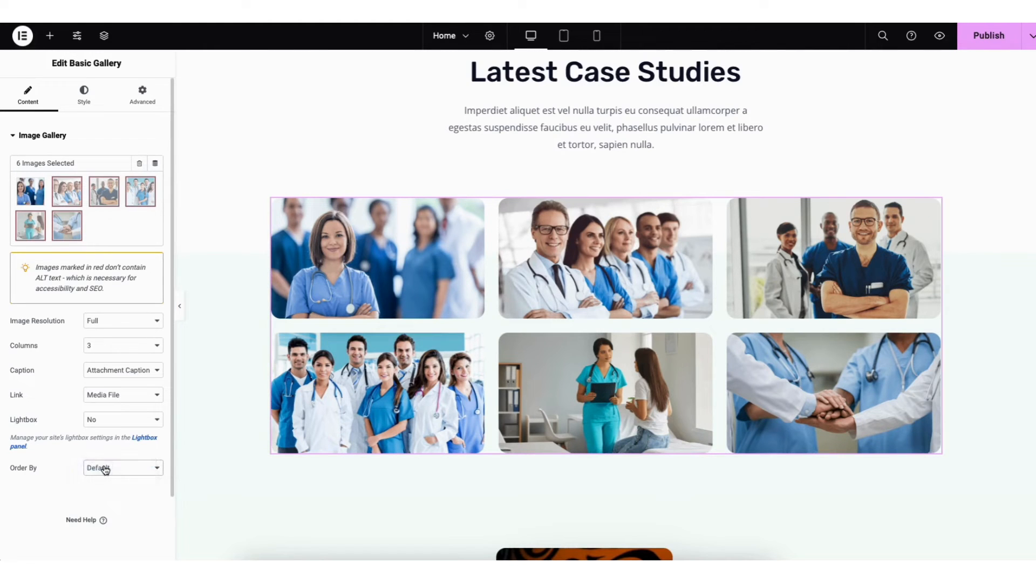
pyautogui.click(86, 106)
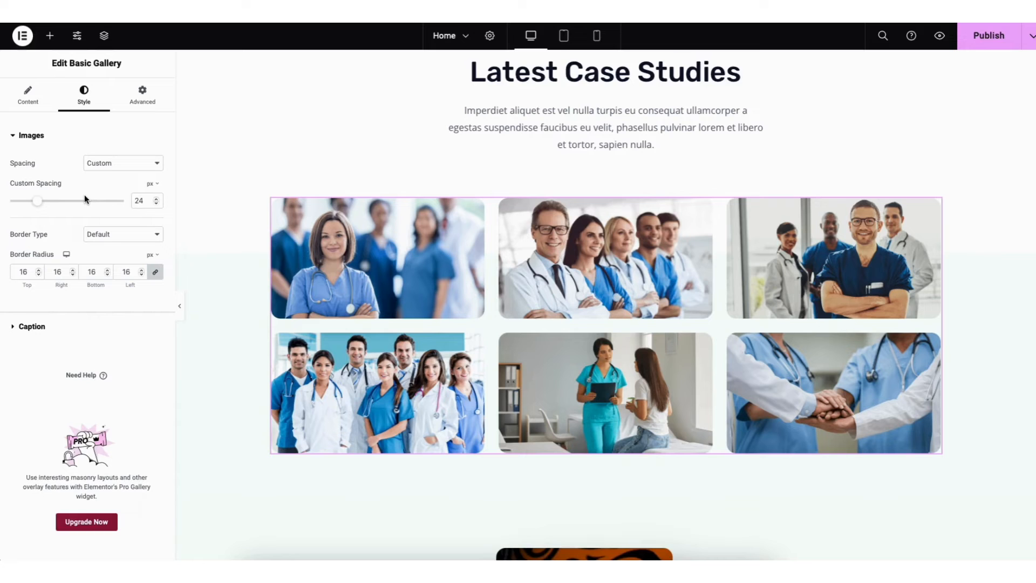
# Set both background gradient colors of the Latest Case Studies container to white
pyautogui.rightClick(204, 72)
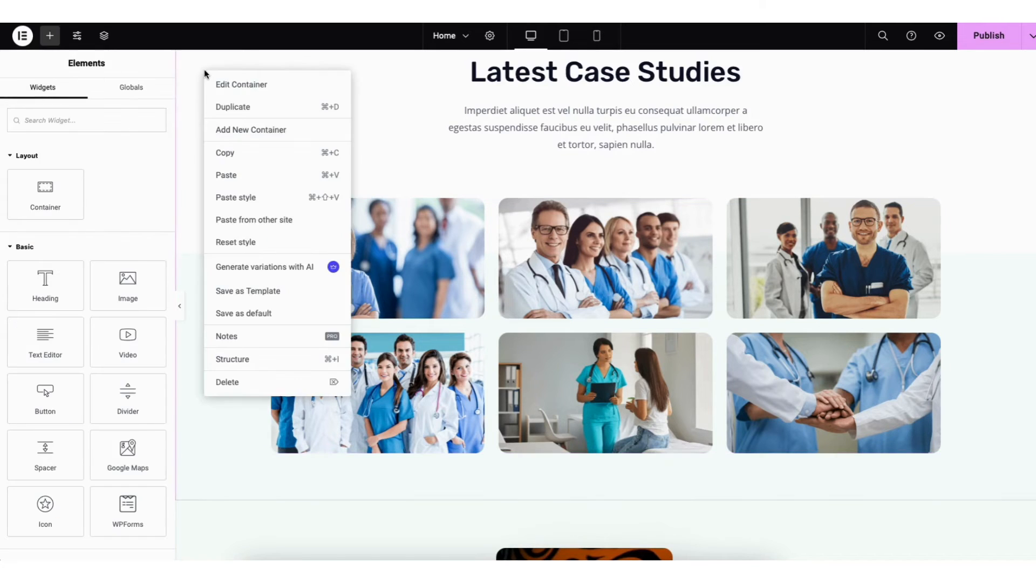
pyautogui.click(255, 86)
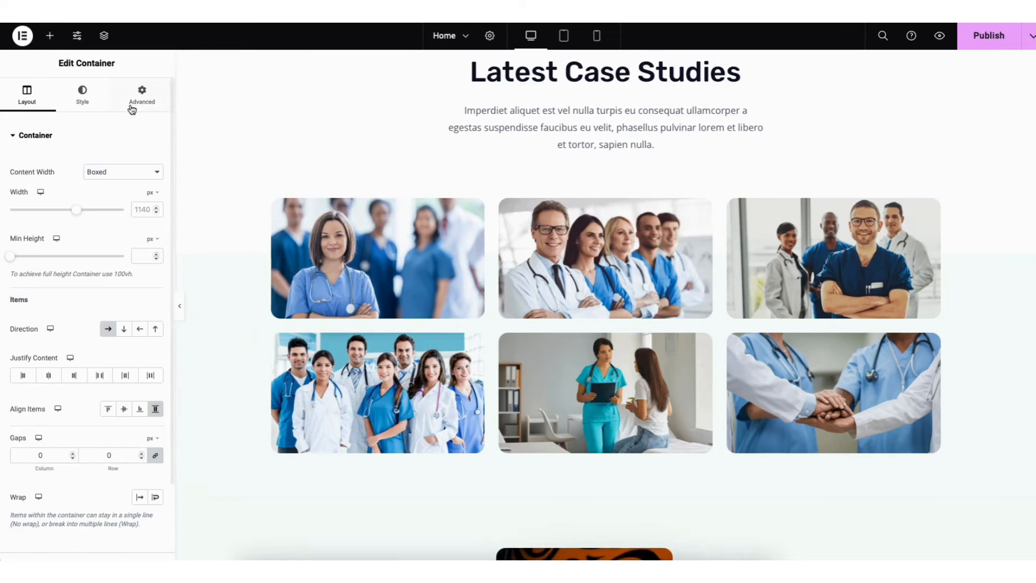
pyautogui.click(84, 96)
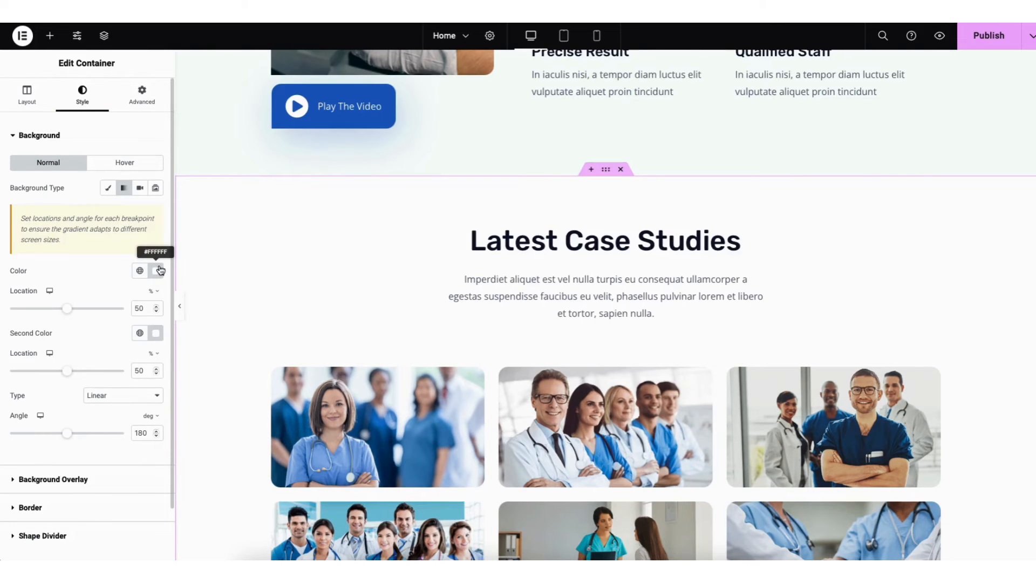
pyautogui.click(157, 271)
pyautogui.click(95, 324)
pyautogui.moveTo(130, 332); pyautogui.dragTo(79, 317)
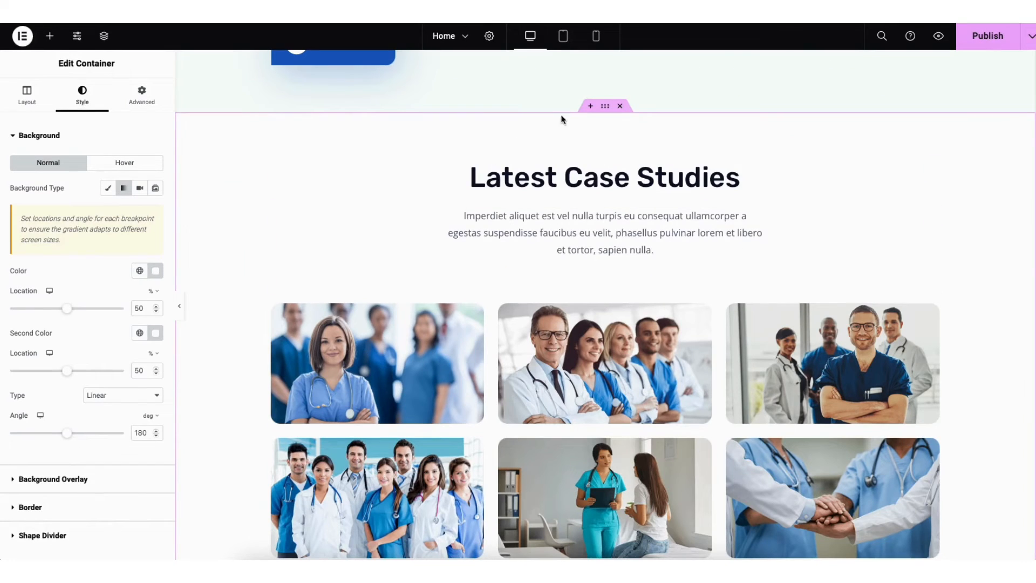
# Add a two-column container above the Latest Case Studies section and place a Heading widget in its first column
pyautogui.moveTo(583, 117)
pyautogui.click(590, 108)
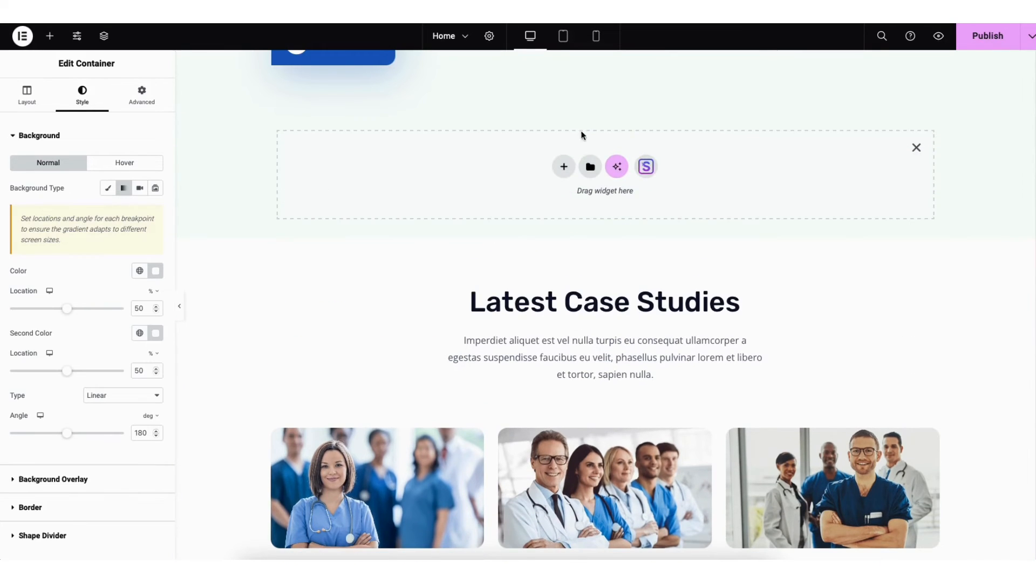
pyautogui.click(562, 167)
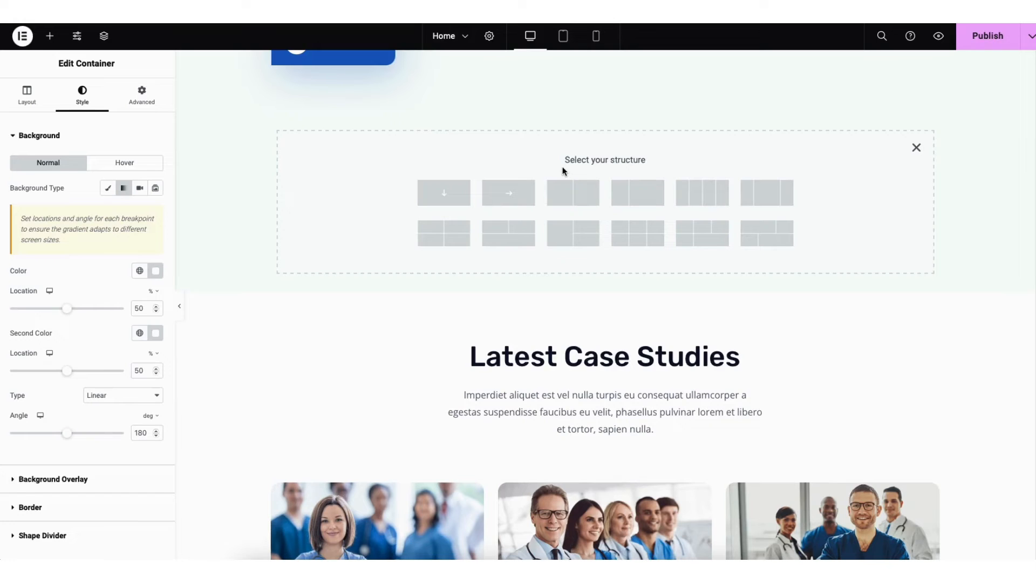
pyautogui.click(570, 199)
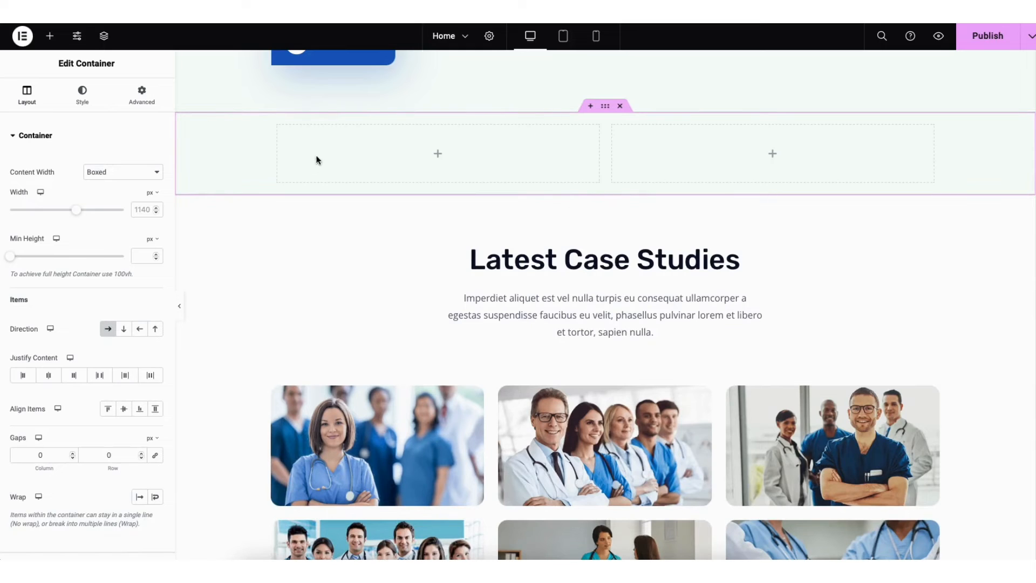
pyautogui.click(50, 36)
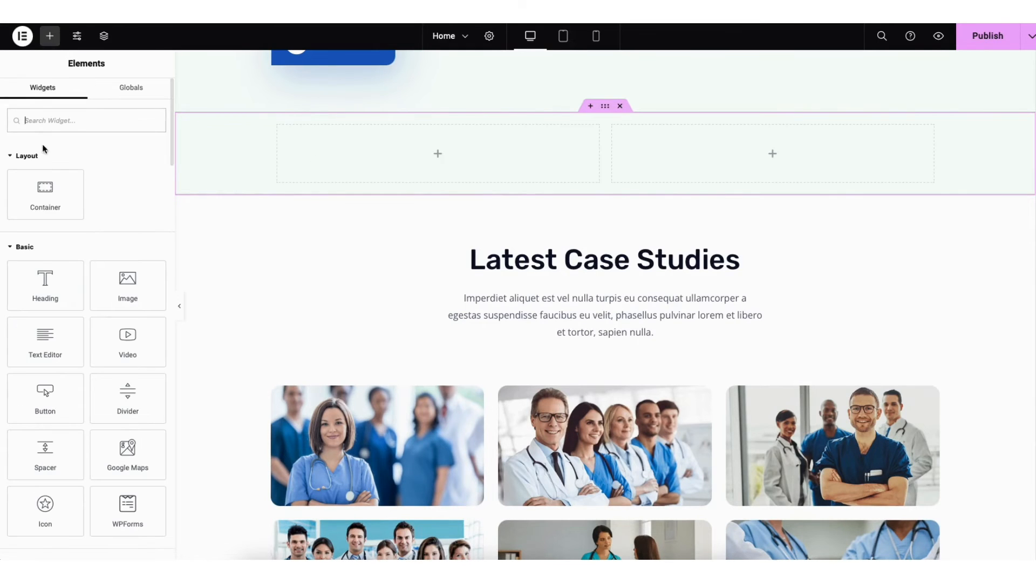
pyautogui.moveTo(42, 273); pyautogui.dragTo(421, 164)
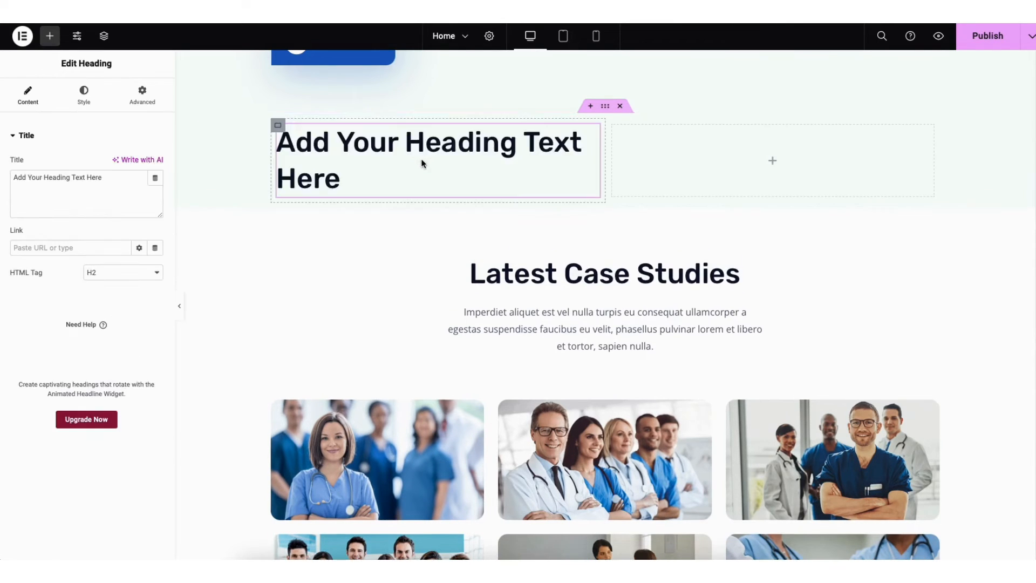
# Delete the two-column container above the Latest Case Studies section, including its heading
pyautogui.click(604, 107)
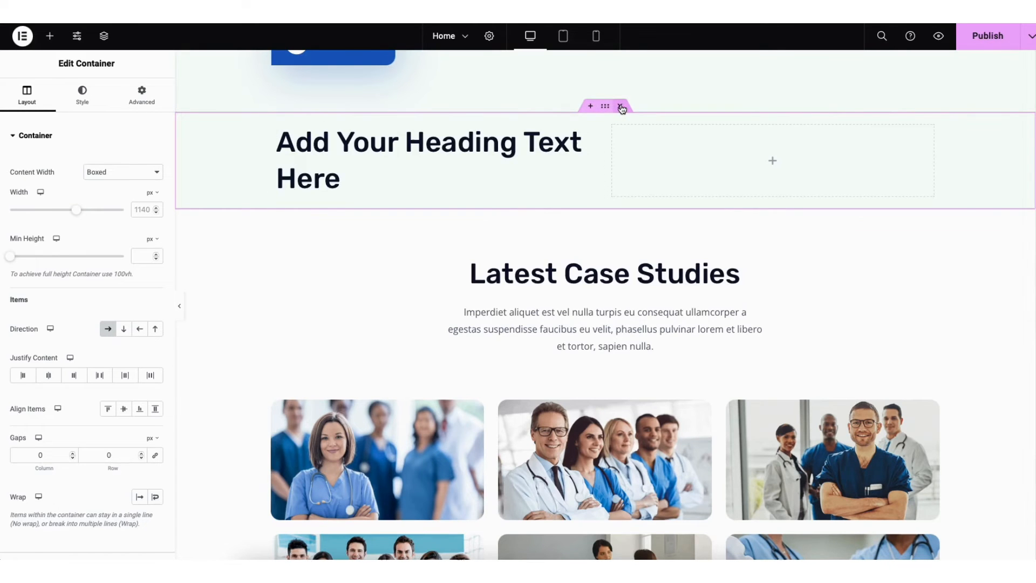
pyautogui.click(620, 107)
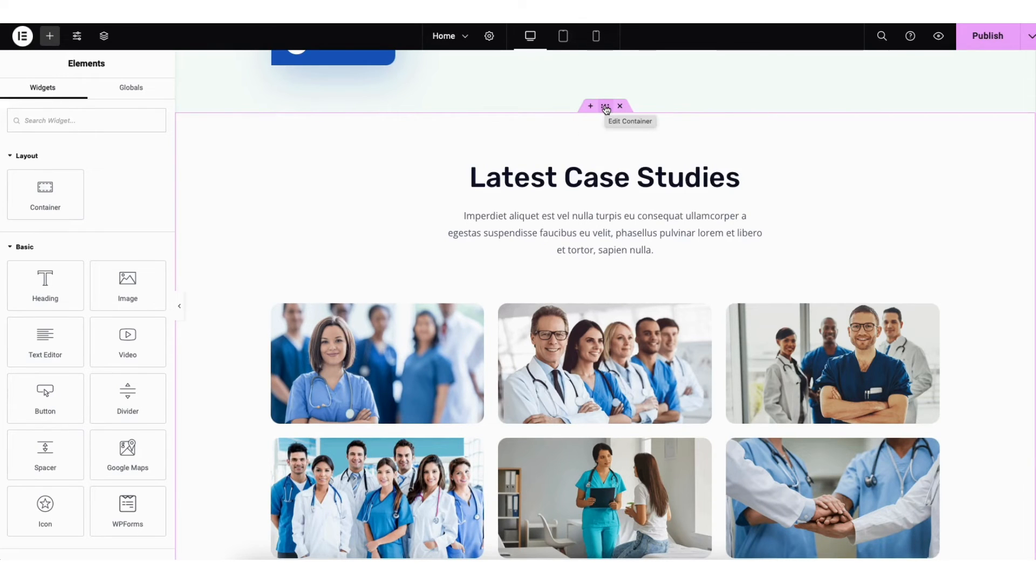
pyautogui.moveTo(606, 109); pyautogui.dragTo(553, 125)
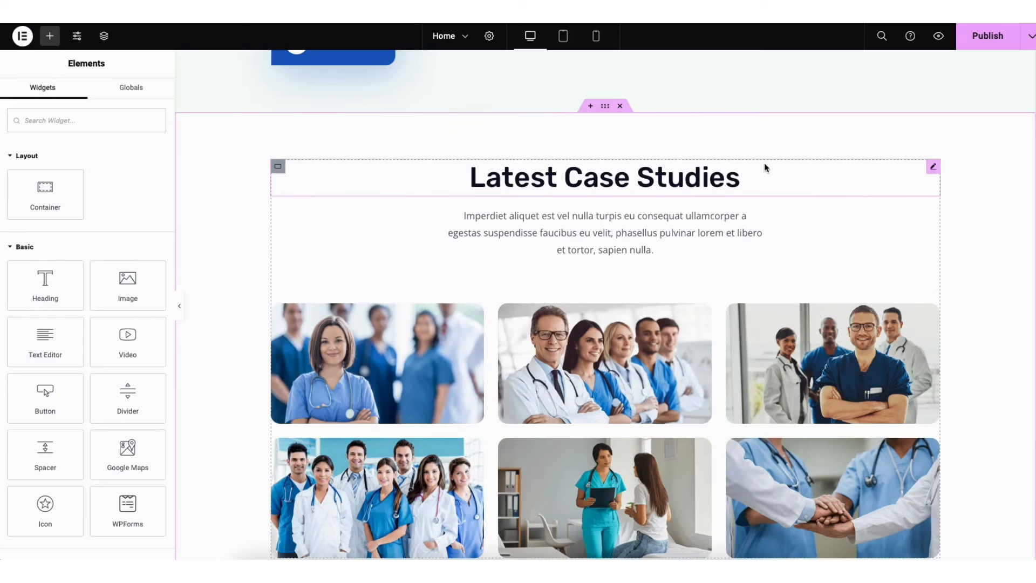
# Open the template library's blocks for the empty section below the contact details
pyautogui.scroll(-20, 1031, 430)
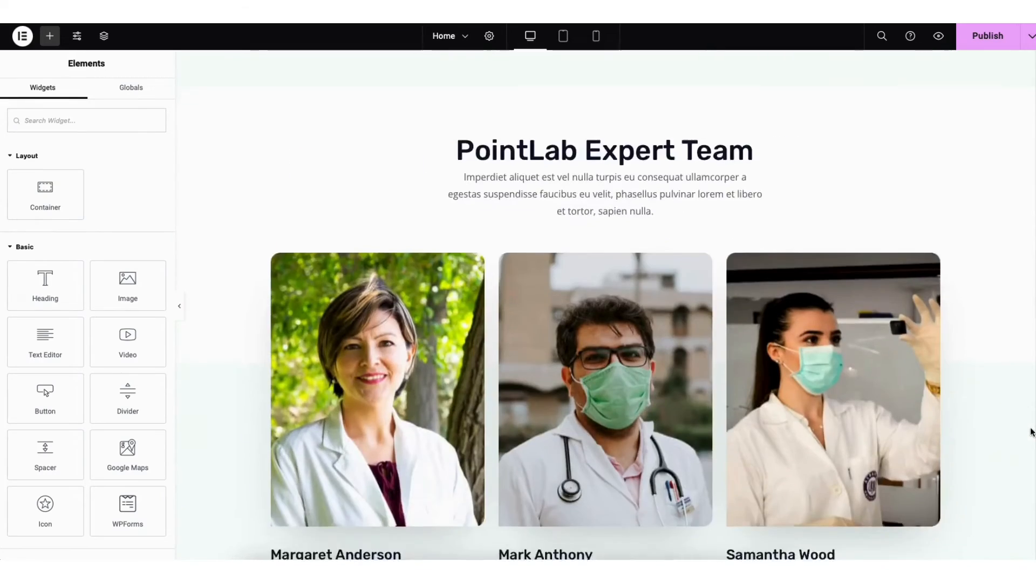
pyautogui.scroll(-7, 1027, 482)
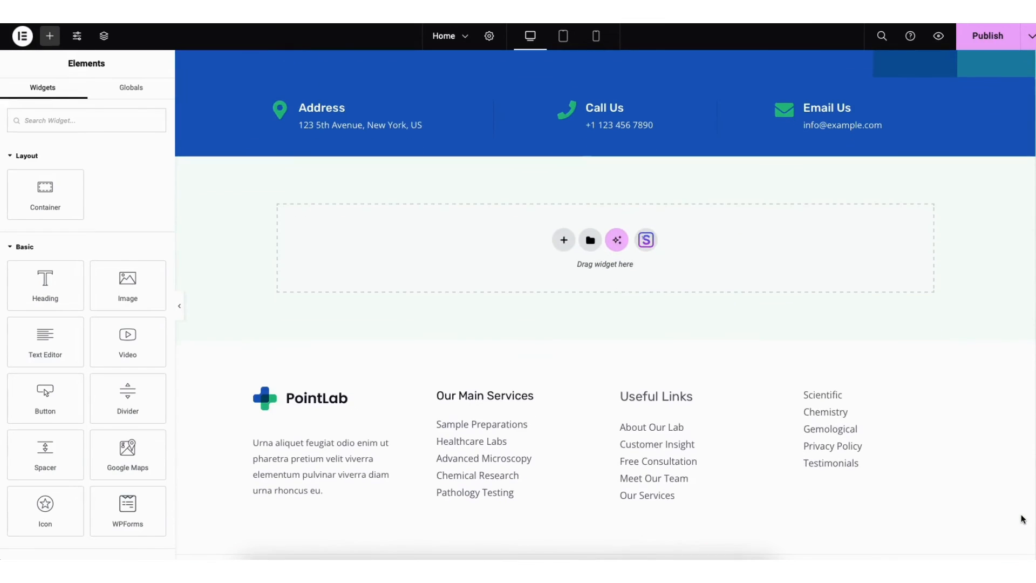
pyautogui.click(646, 242)
pyautogui.click(561, 88)
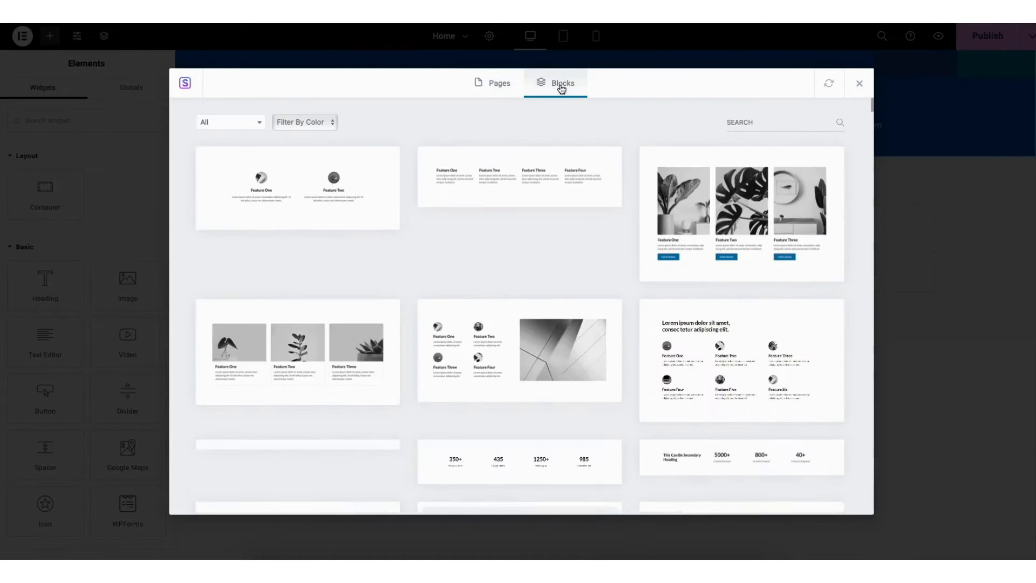
pyautogui.moveTo(871, 104); pyautogui.dragTo(864, 83)
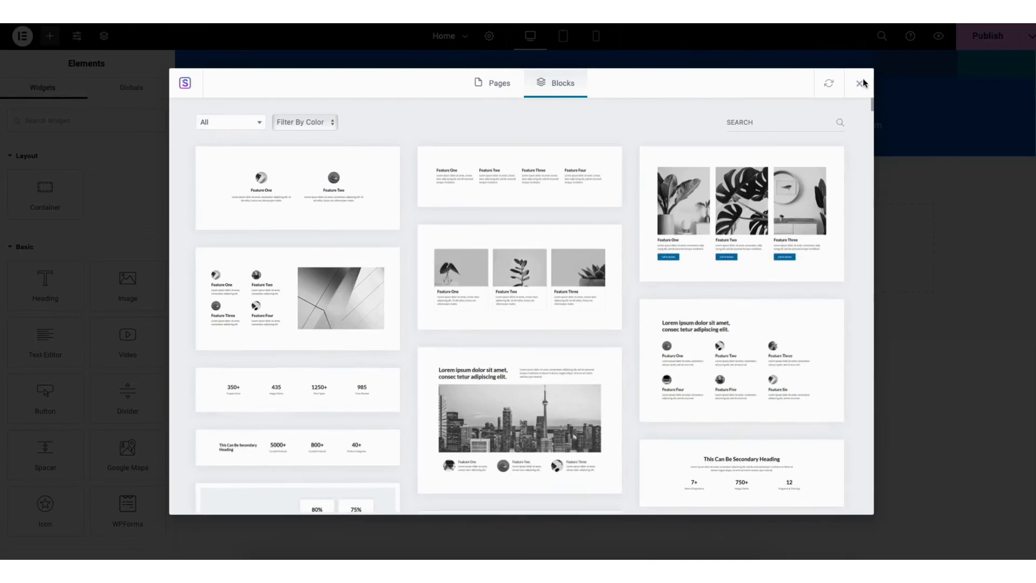
# Browse the block categories and import the three-card block with plant images, Feature One to Feature Three
pyautogui.click(239, 127)
pyautogui.scroll(-4, 262, 159)
pyautogui.scroll(4, 263, 160)
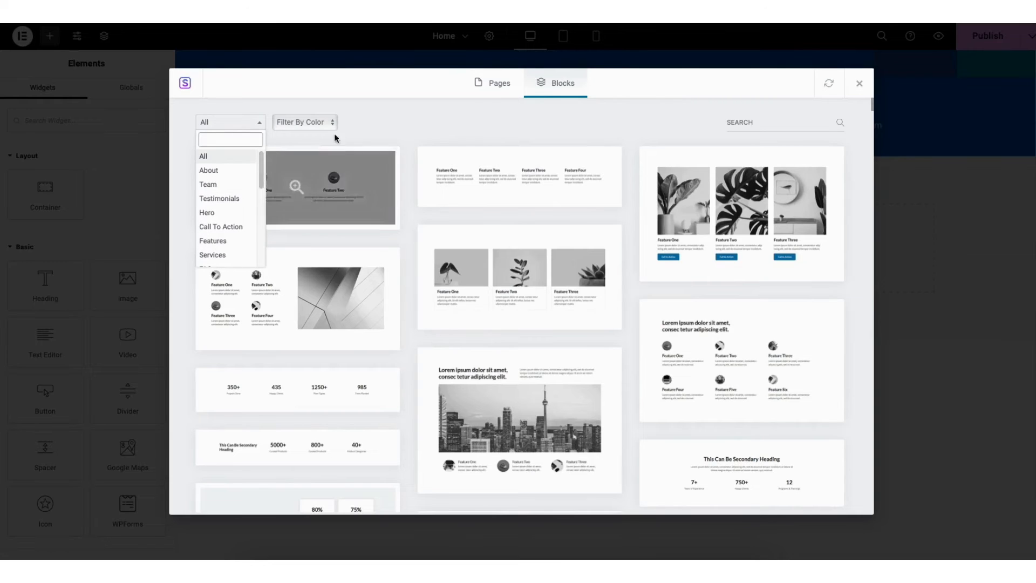
pyautogui.click(363, 125)
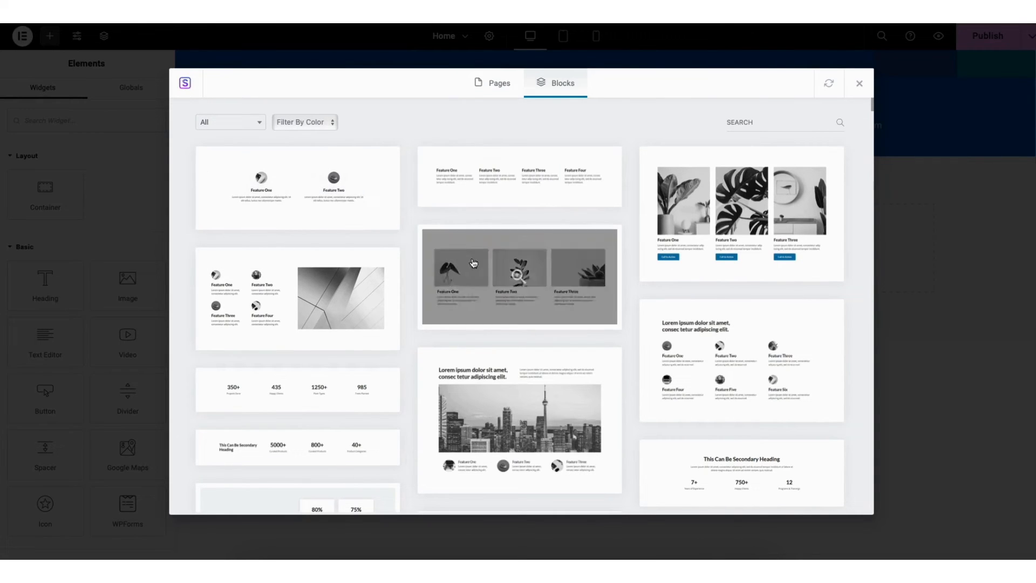
pyautogui.click(487, 300)
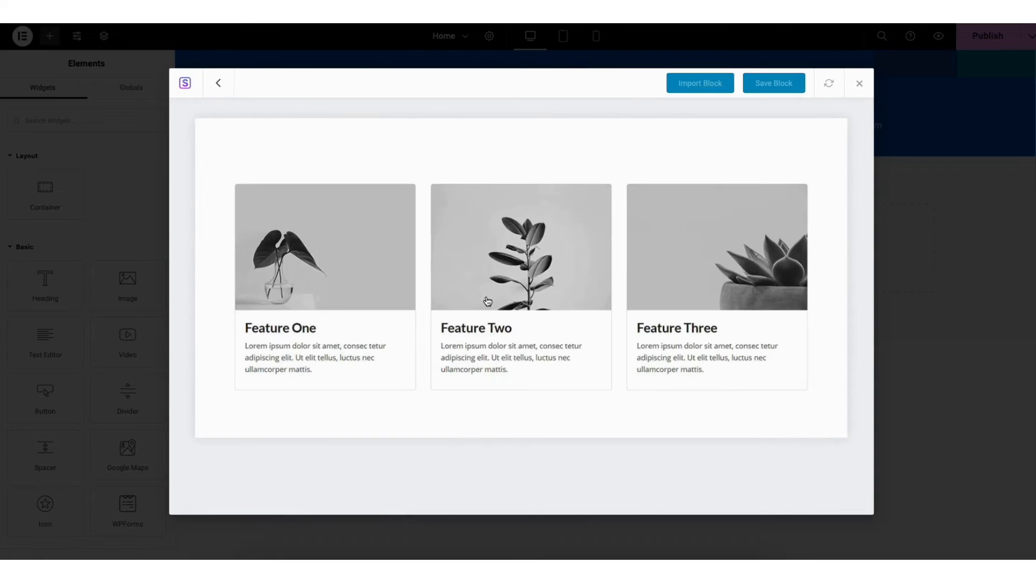
pyautogui.click(688, 89)
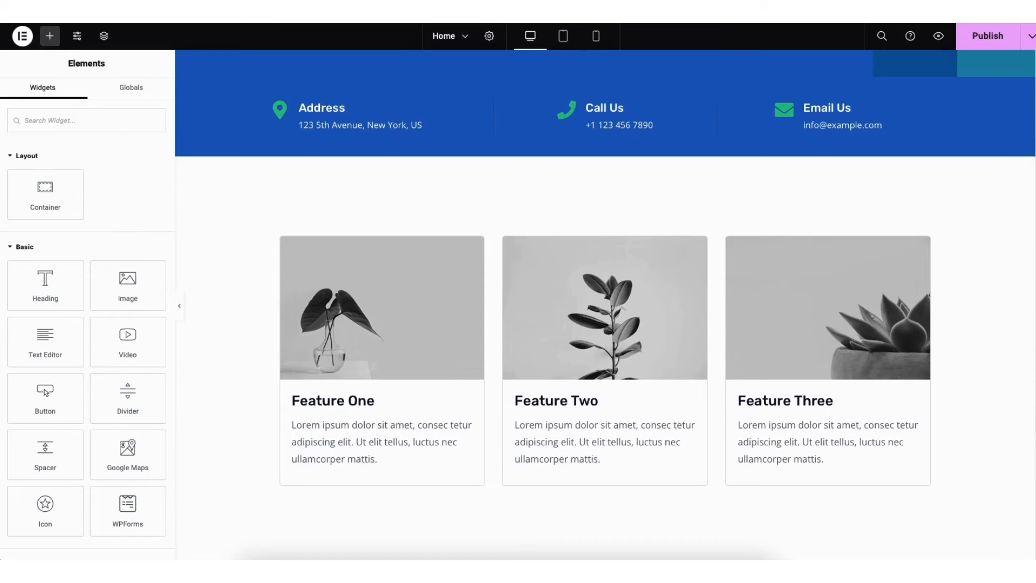
# Save the home page as a draft and open its preview
pyautogui.scroll(5, 648, 338)
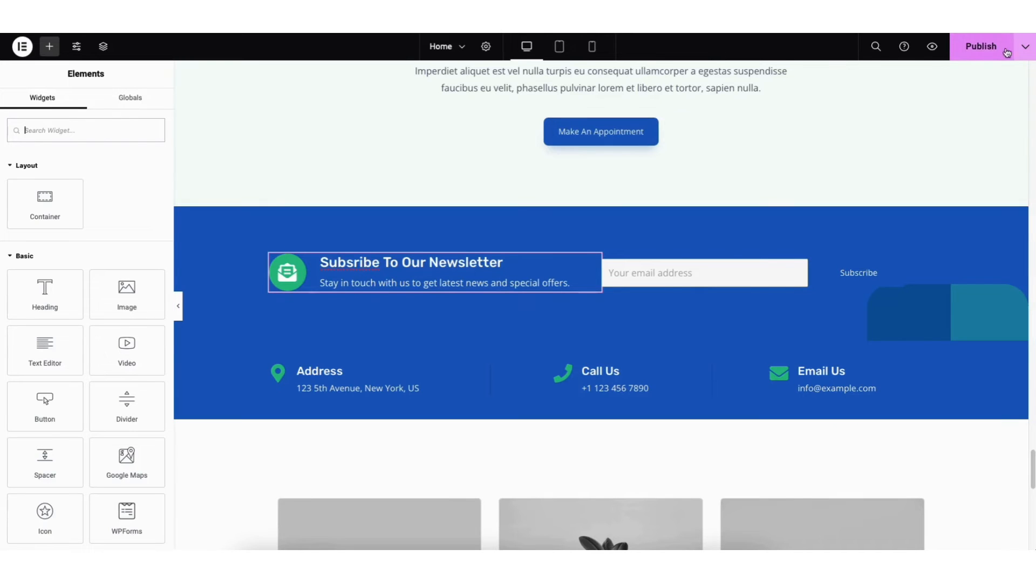
pyautogui.click(1022, 52)
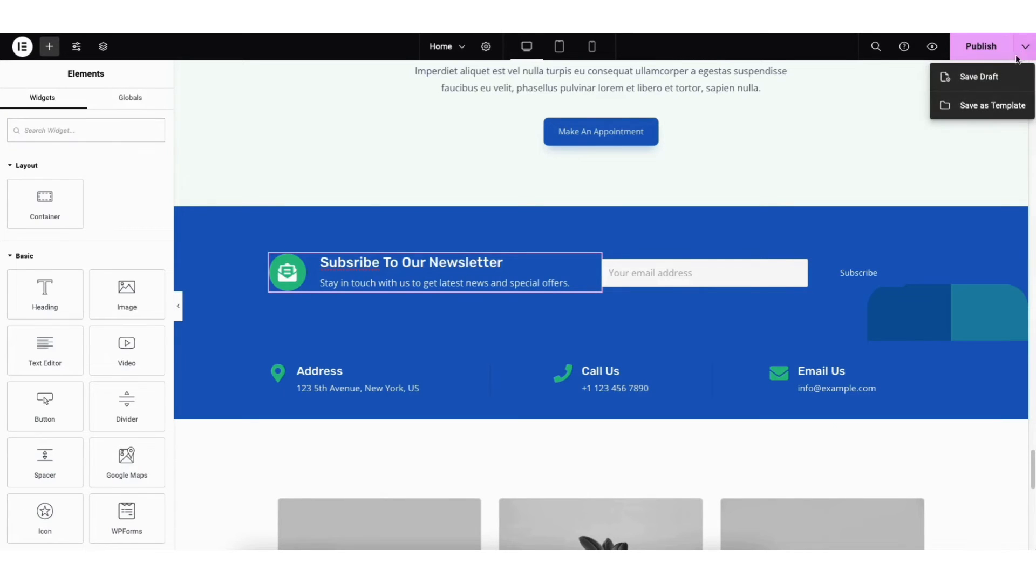
pyautogui.click(996, 79)
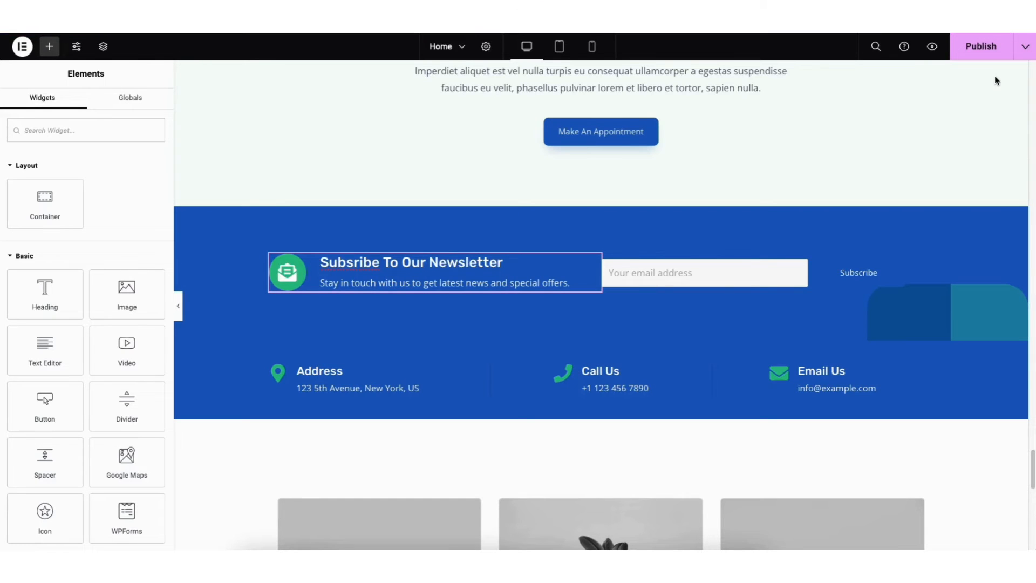
pyautogui.click(932, 48)
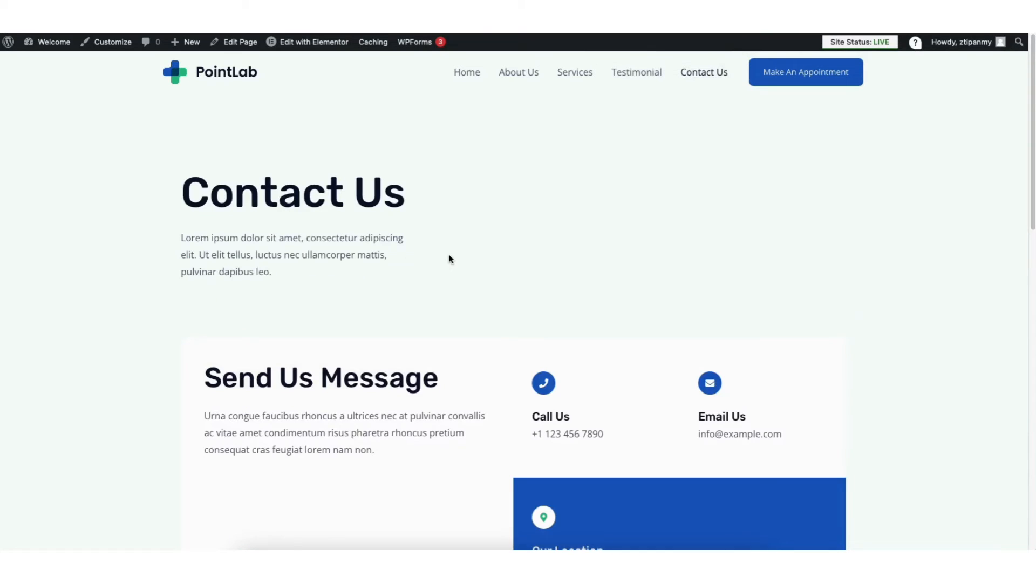
# Check the Contact Us page's Send Us Message section, then open the WPForms forms list in the WordPress dashboard
pyautogui.moveTo(1033, 67); pyautogui.dragTo(1032, 174)
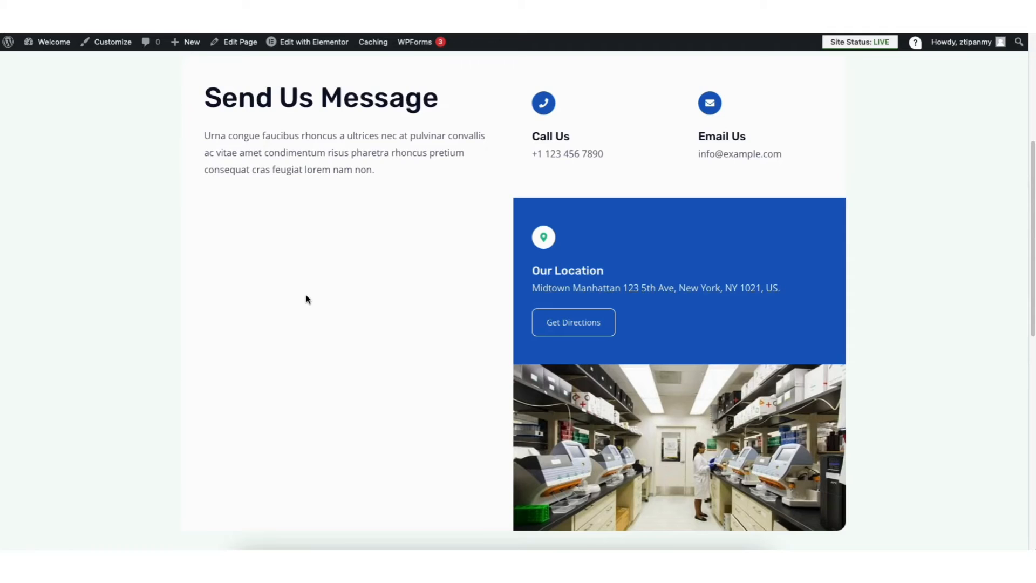
pyautogui.moveTo(52, 46)
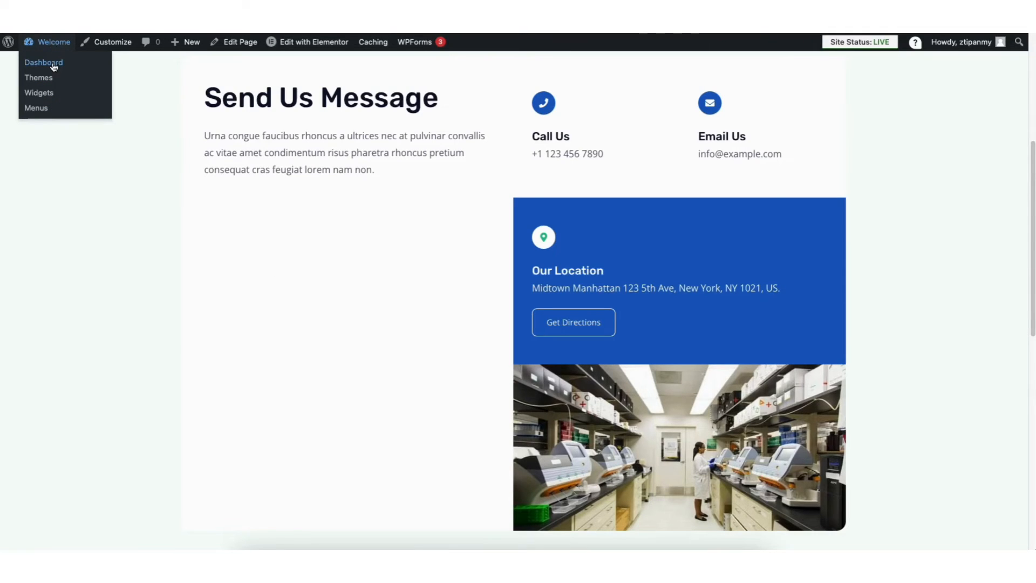
pyautogui.click(54, 67)
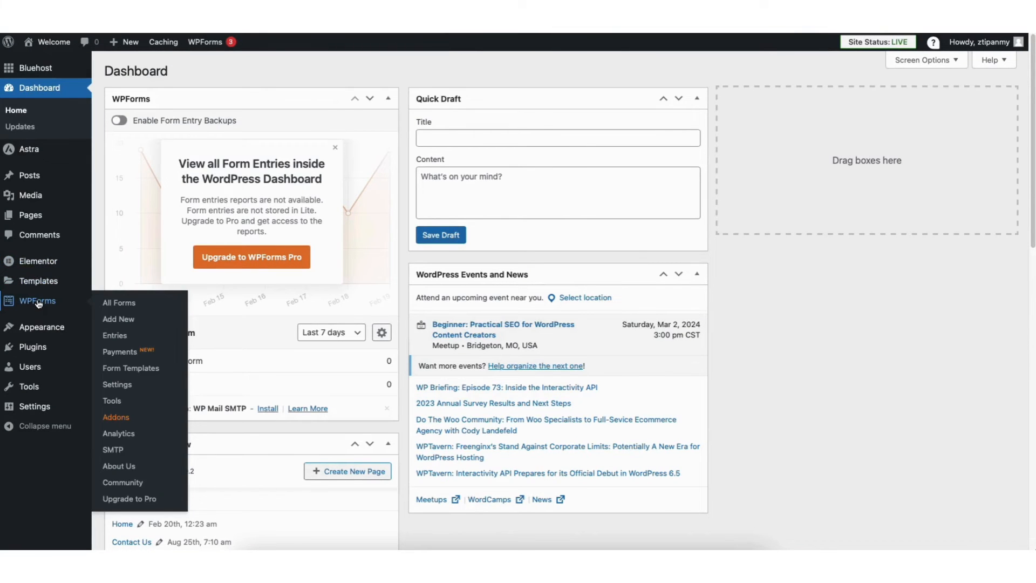
pyautogui.click(43, 301)
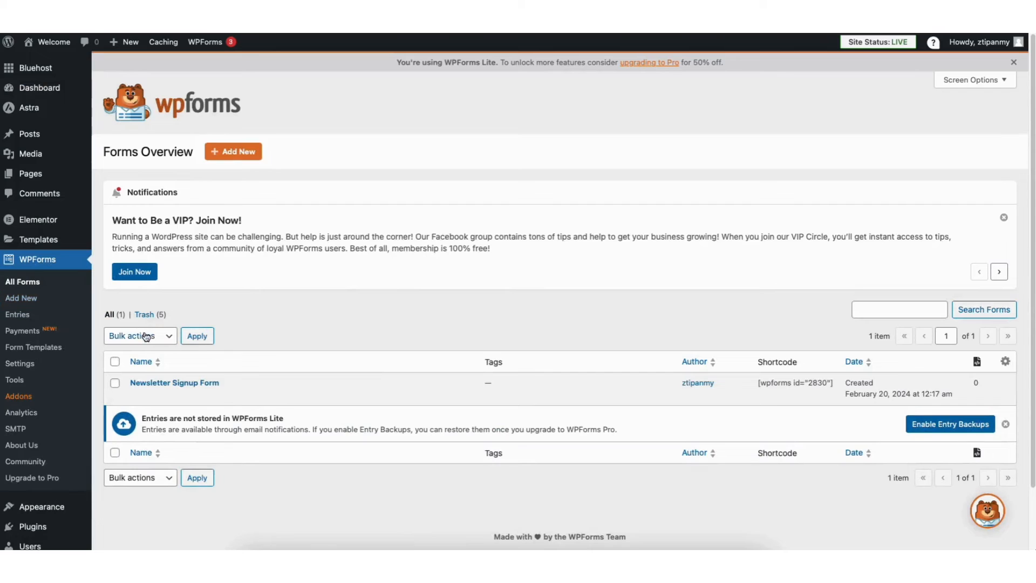
# Open the listed form for editing and review its general, spam protection, notification and confirmation settings
pyautogui.moveTo(147, 385)
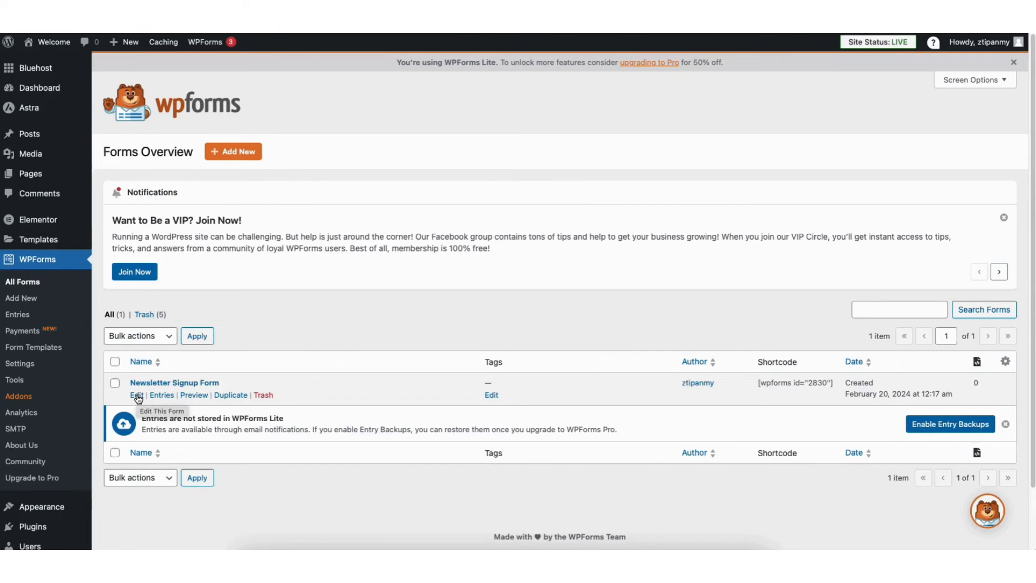
pyautogui.click(138, 397)
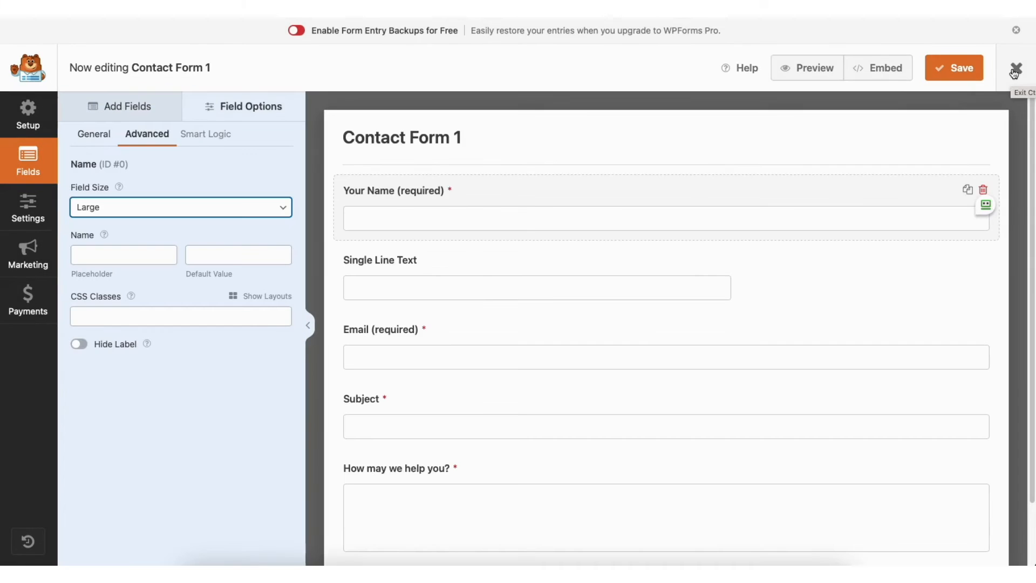
pyautogui.click(30, 207)
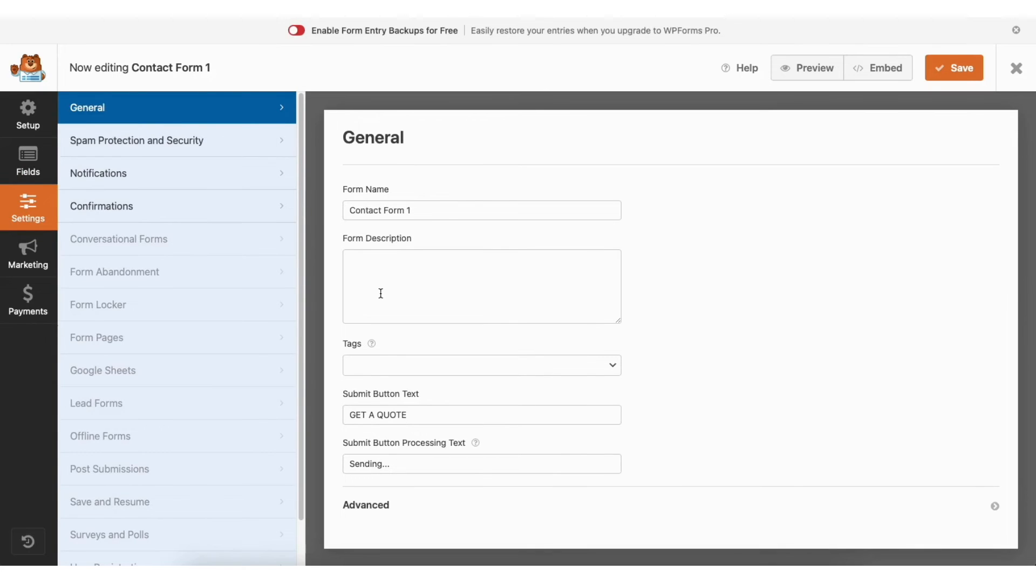
pyautogui.click(213, 142)
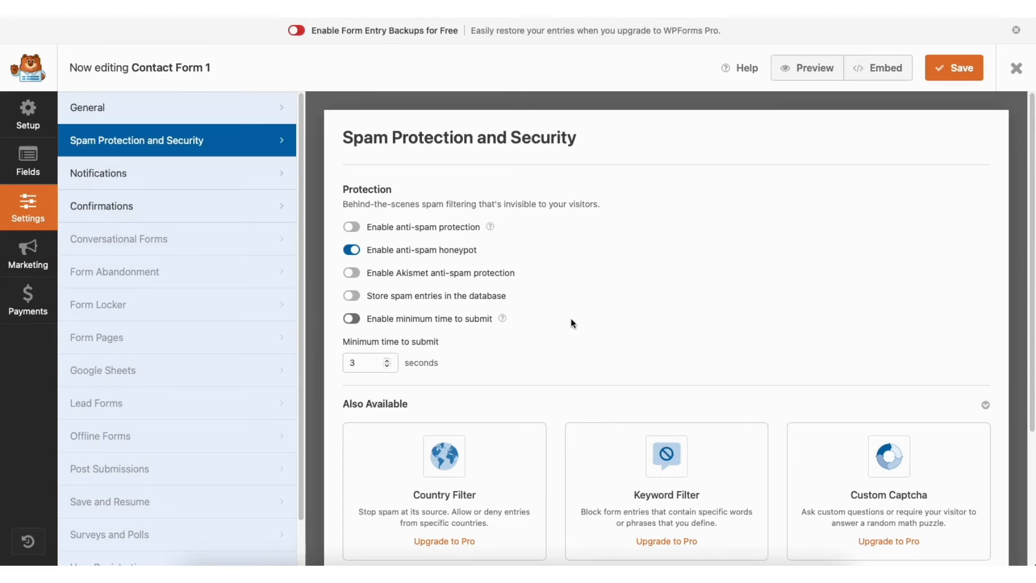
pyautogui.click(198, 177)
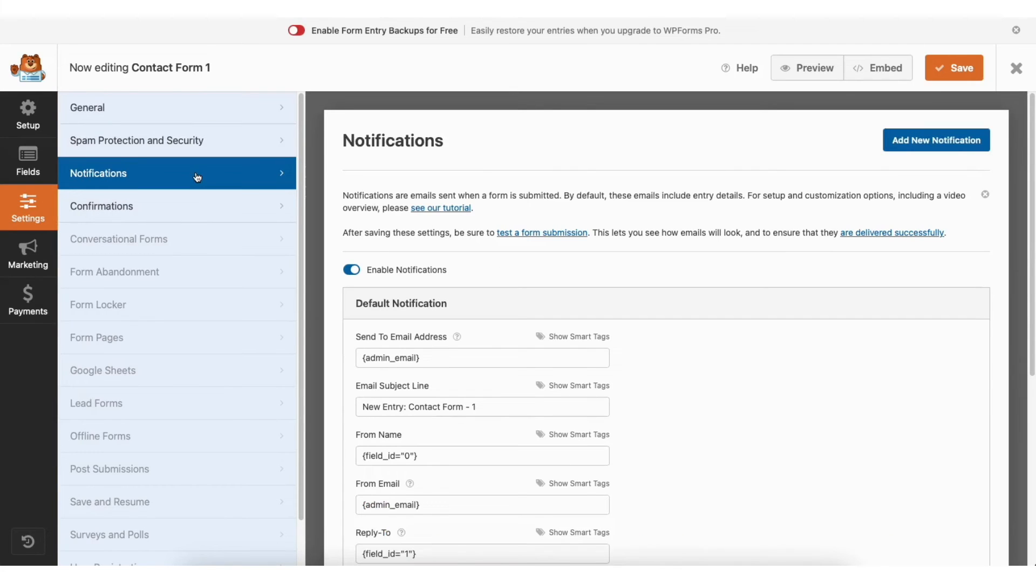
pyautogui.moveTo(1029, 178); pyautogui.dragTo(1035, 292)
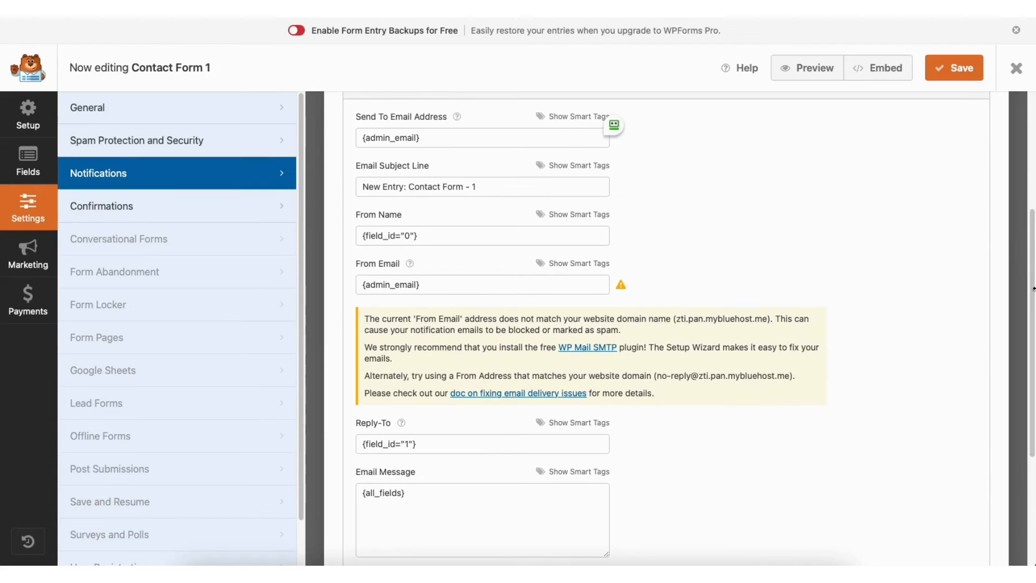
pyautogui.click(199, 205)
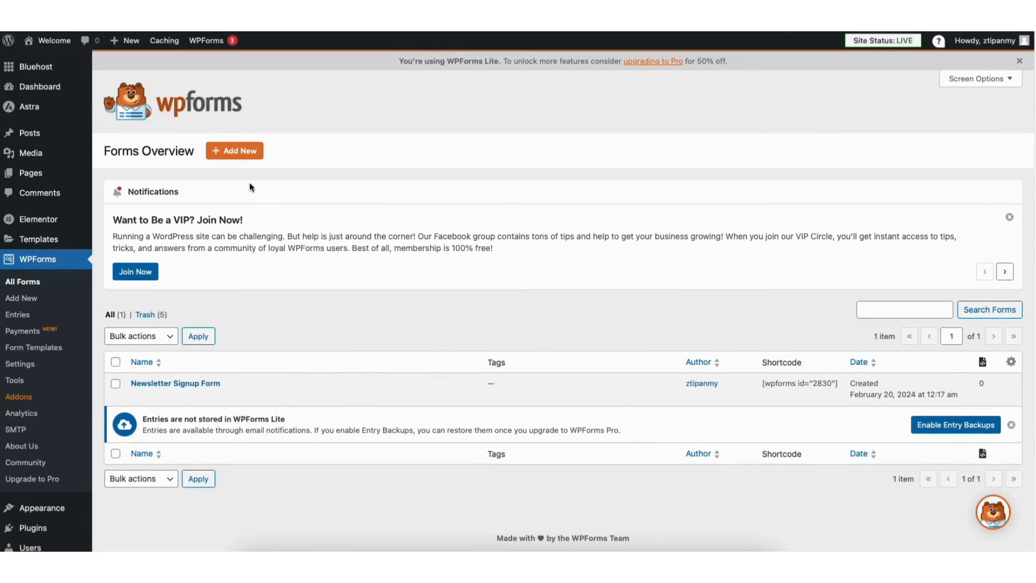
# Create a new form from the Simple Contact Form template
pyautogui.click(235, 150)
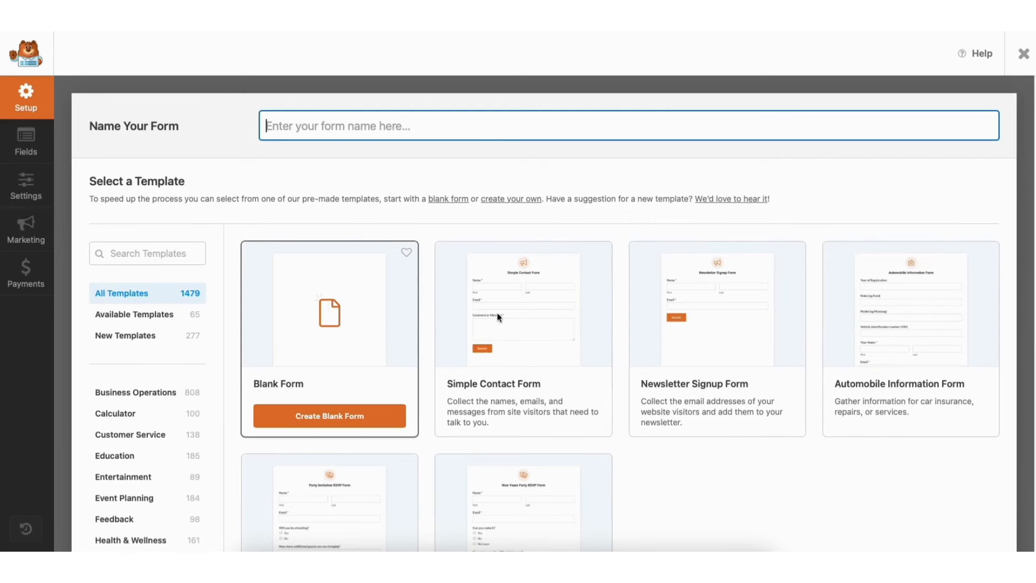
pyautogui.moveTo(523, 317)
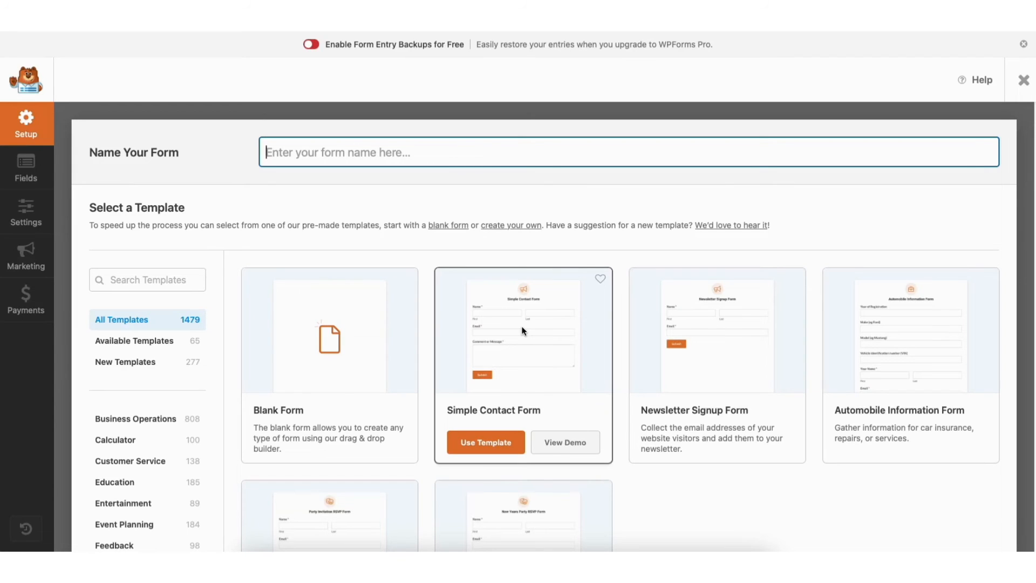
pyautogui.click(486, 444)
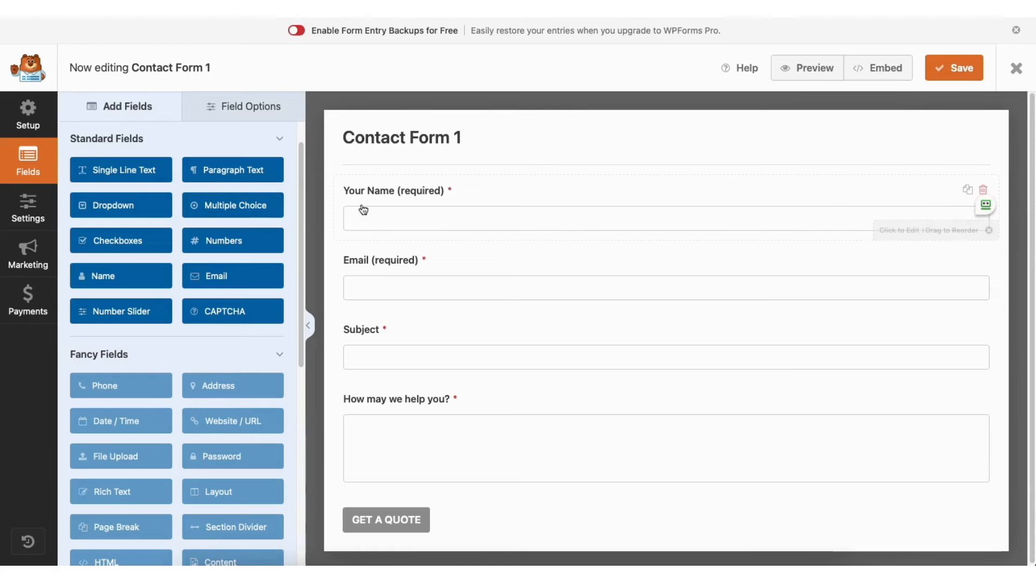
# Add a Single Line Text field between the Your Name and Email fields of Contact Form 1
pyautogui.moveTo(385, 189)
pyautogui.mouseDown()
pyautogui.moveTo(389, 271)
pyautogui.moveTo(384, 192)
pyautogui.mouseUp()
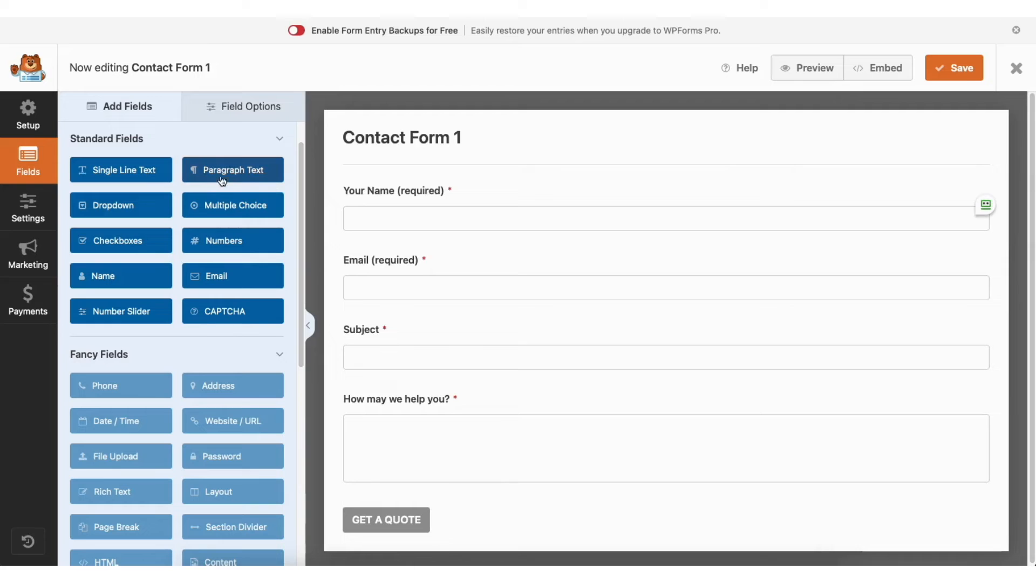
pyautogui.moveTo(135, 173); pyautogui.dragTo(402, 250)
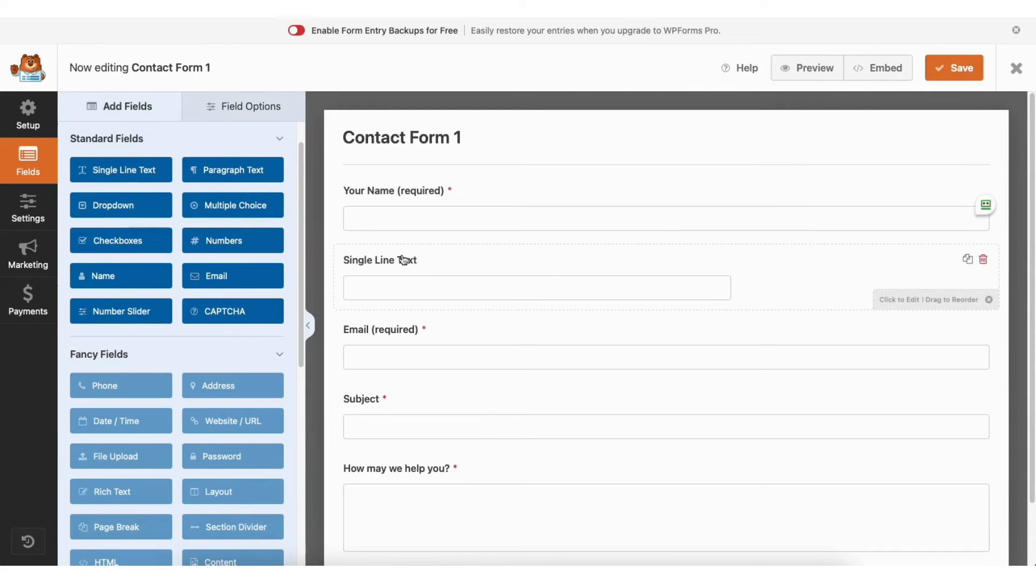
# Review the Your Name field's general and advanced options, choosing Large as its field size
pyautogui.click(240, 105)
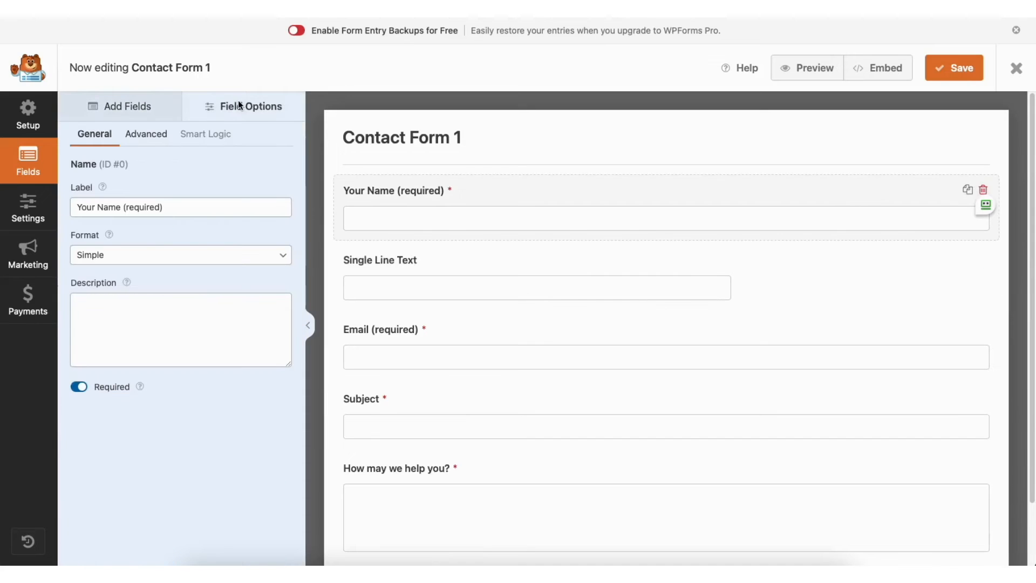
pyautogui.click(159, 207)
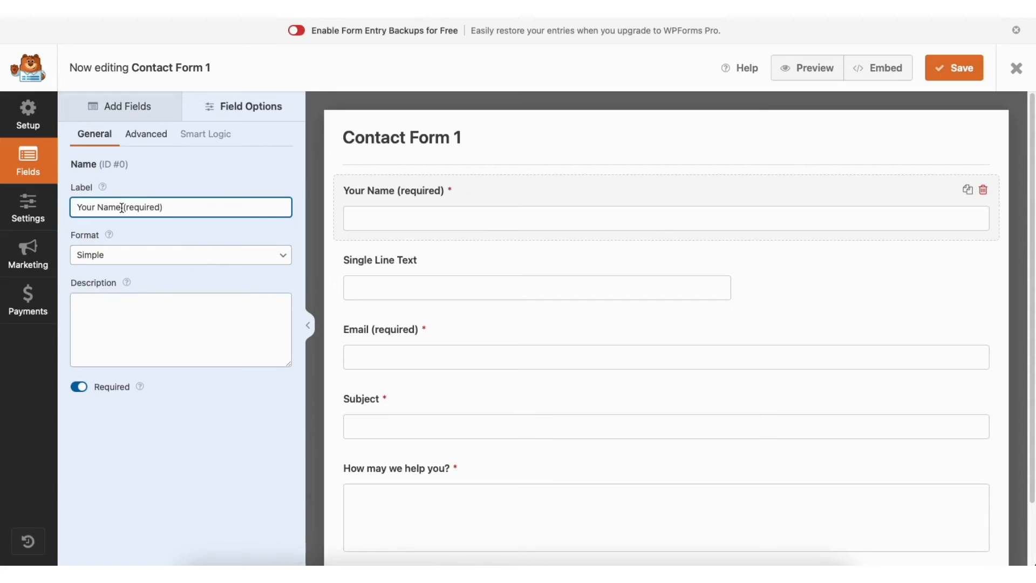
pyautogui.click(80, 386)
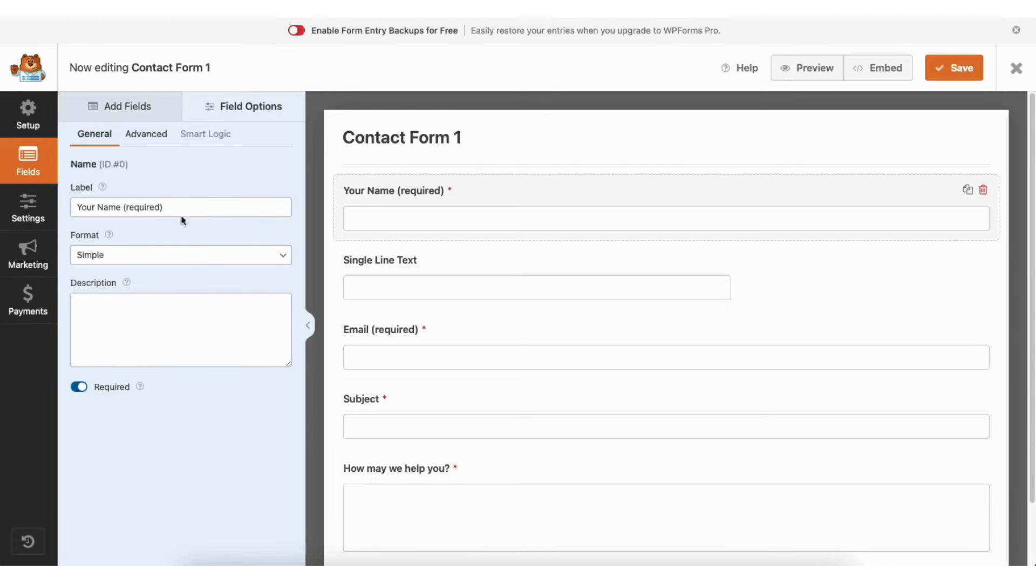
pyautogui.click(160, 140)
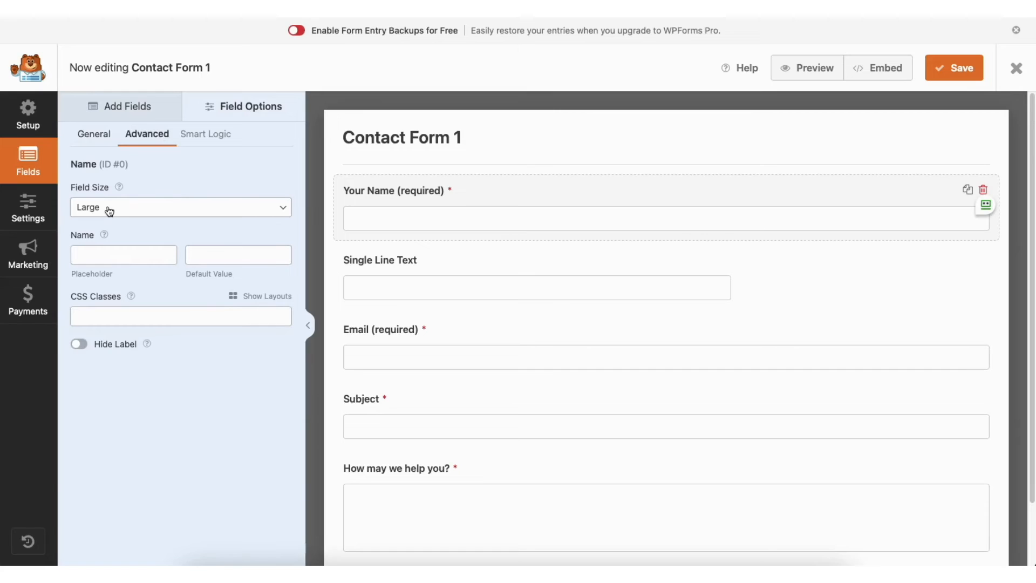
pyautogui.click(147, 212)
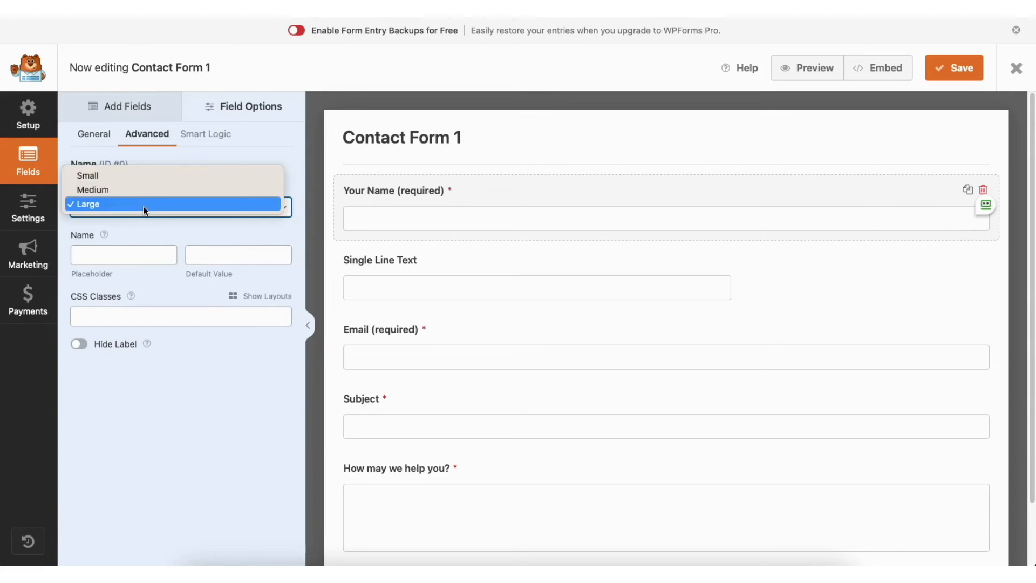
pyautogui.click(143, 203)
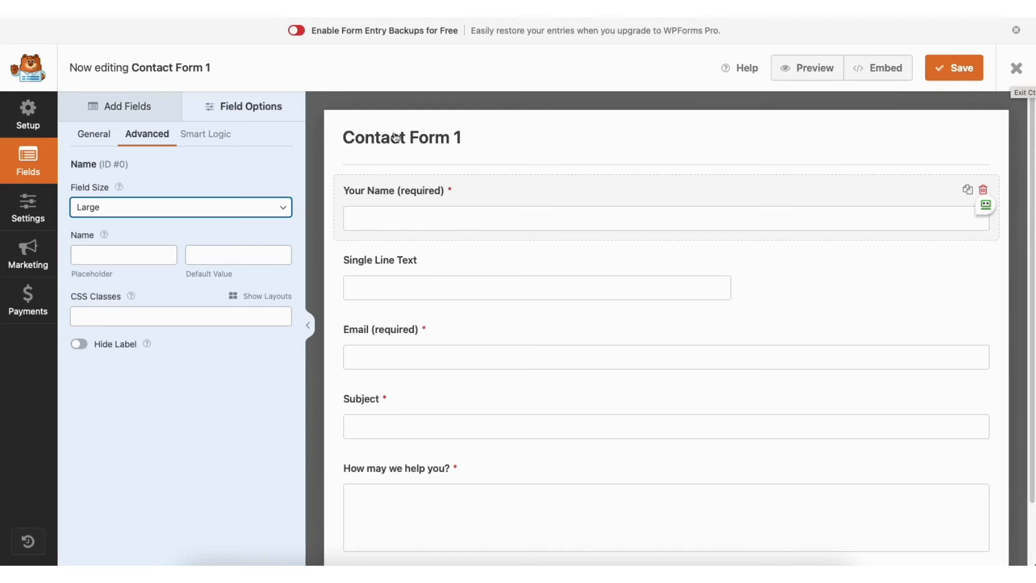
# Examine Contact Form 1's General, Spam Protection and Security, Notifications and Confirmations settings
pyautogui.click(30, 206)
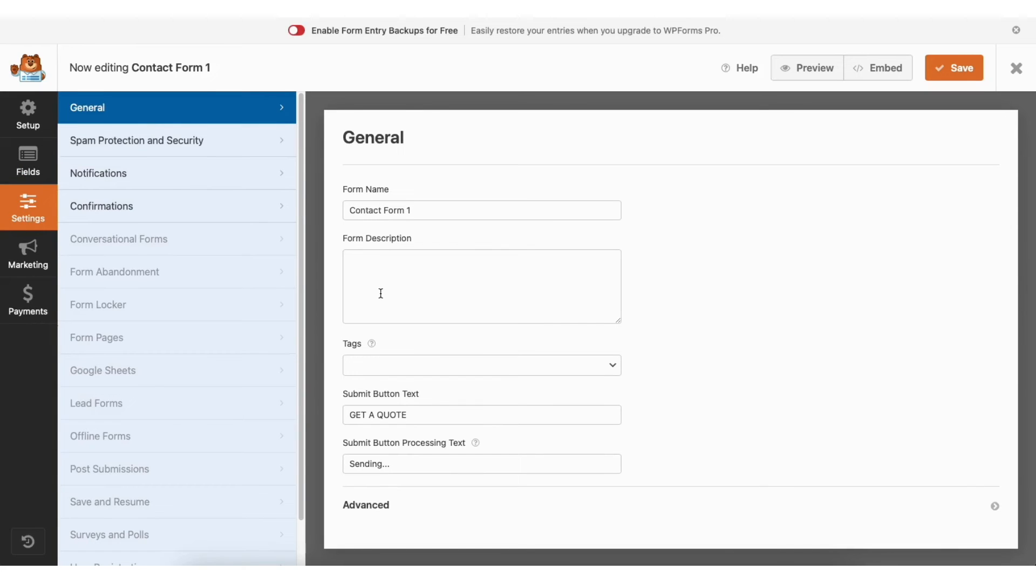
pyautogui.click(216, 144)
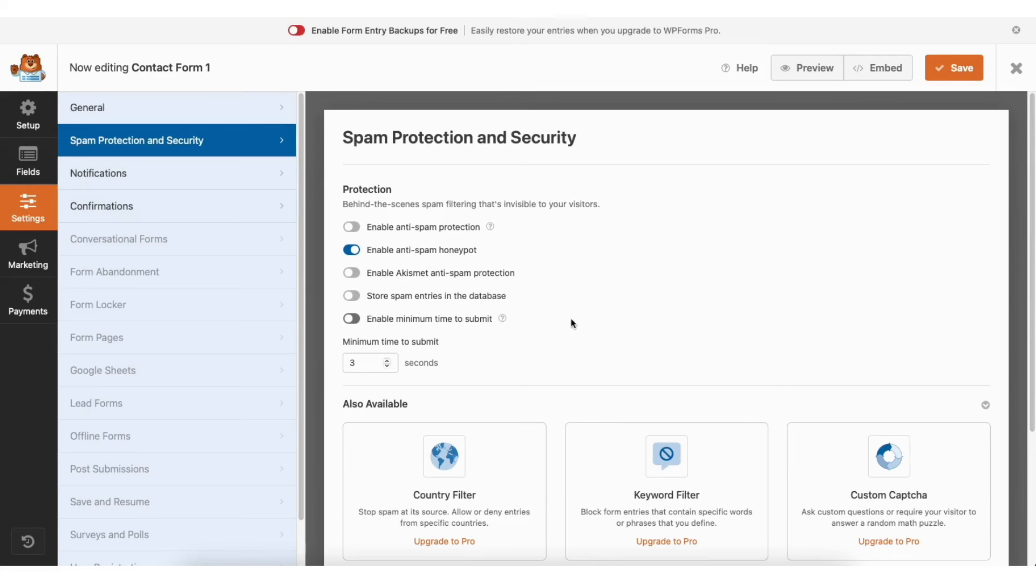
pyautogui.click(197, 174)
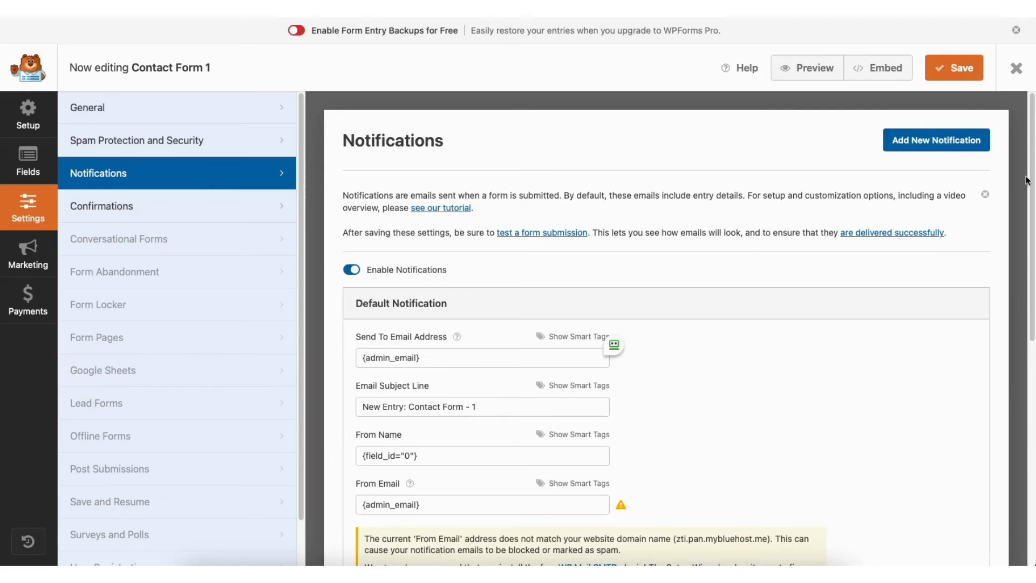
pyautogui.moveTo(1031, 178); pyautogui.dragTo(1030, 291)
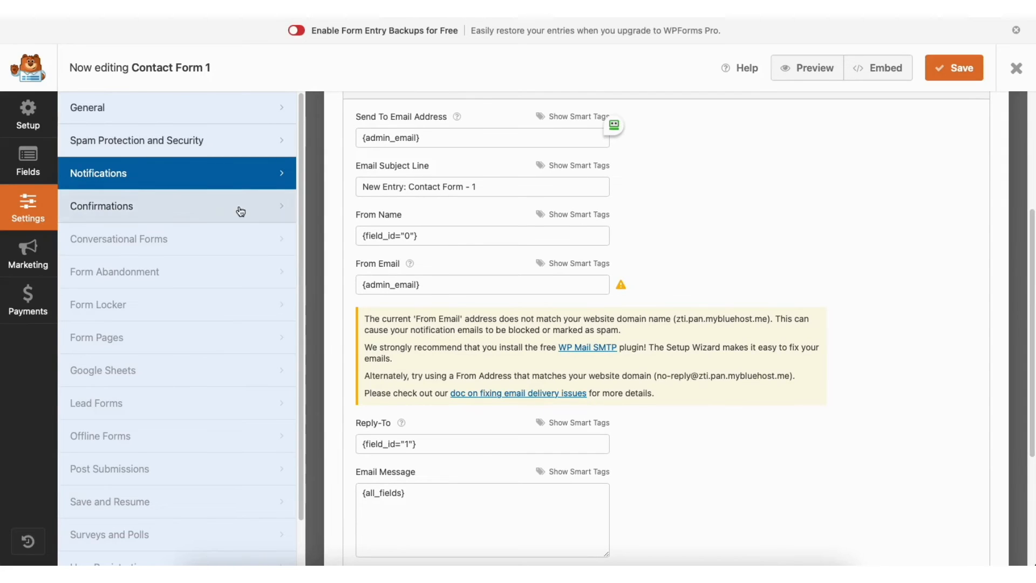
pyautogui.click(201, 209)
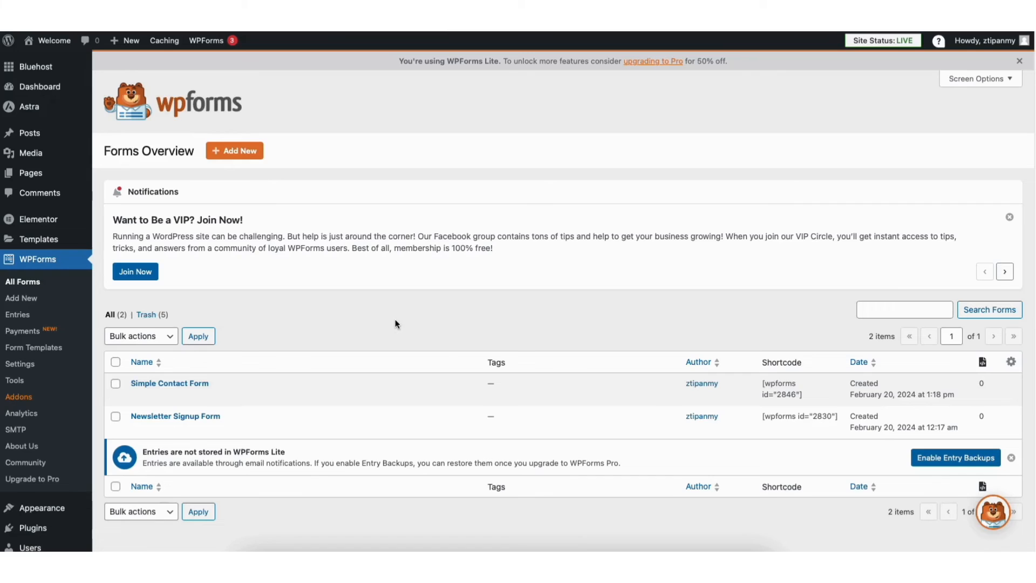
# Visit the live site and open its Contact Us page in the Elementor editor at the Send Us Message section
pyautogui.moveTo(56, 48)
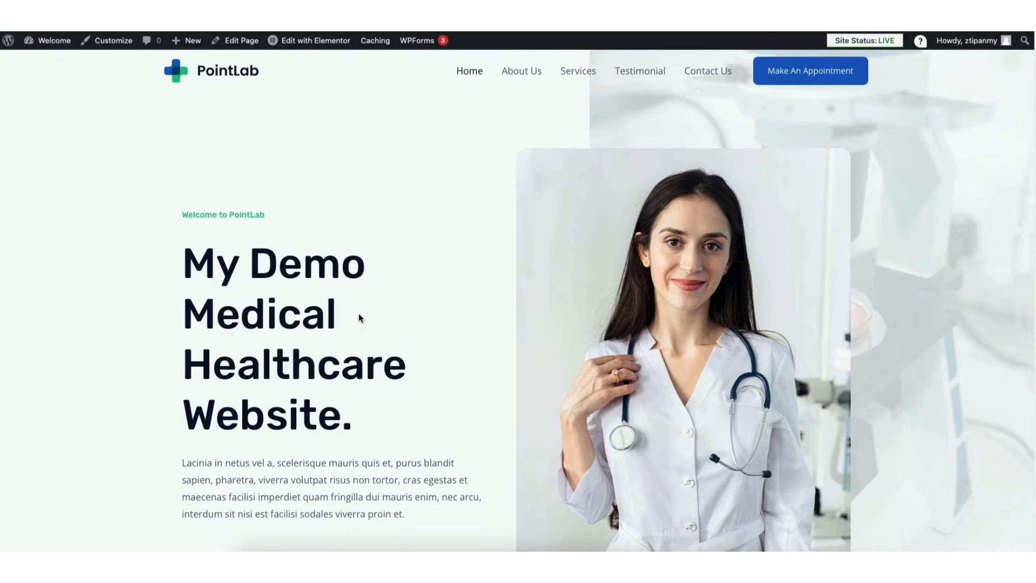
pyautogui.click(691, 77)
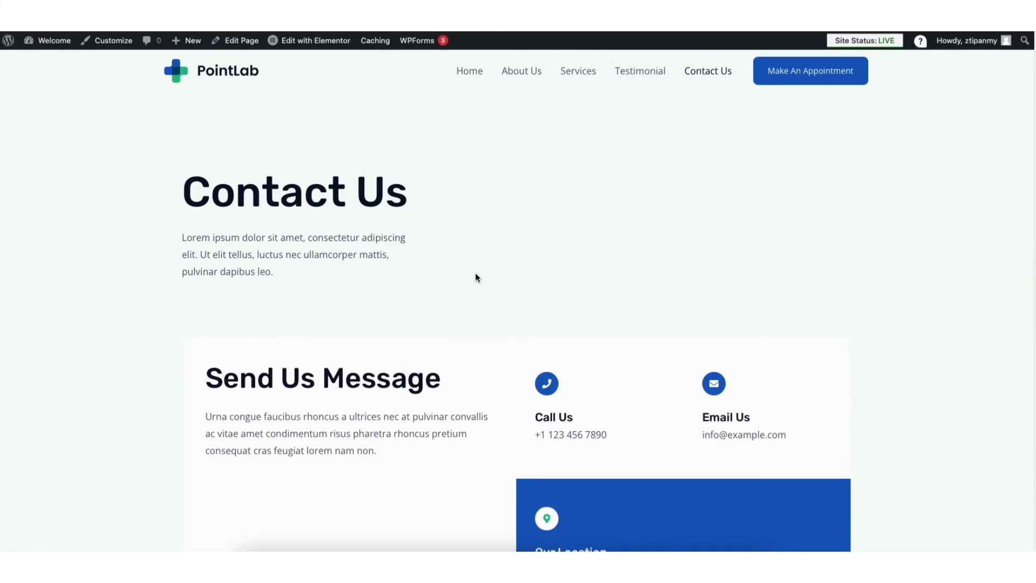
pyautogui.click(316, 46)
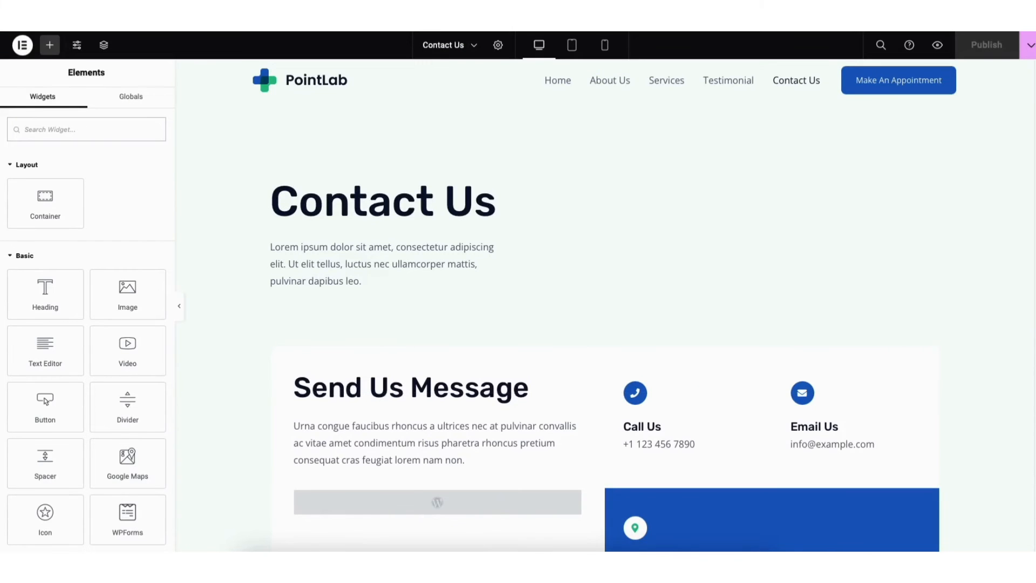
pyautogui.scroll(-4, 365, 309)
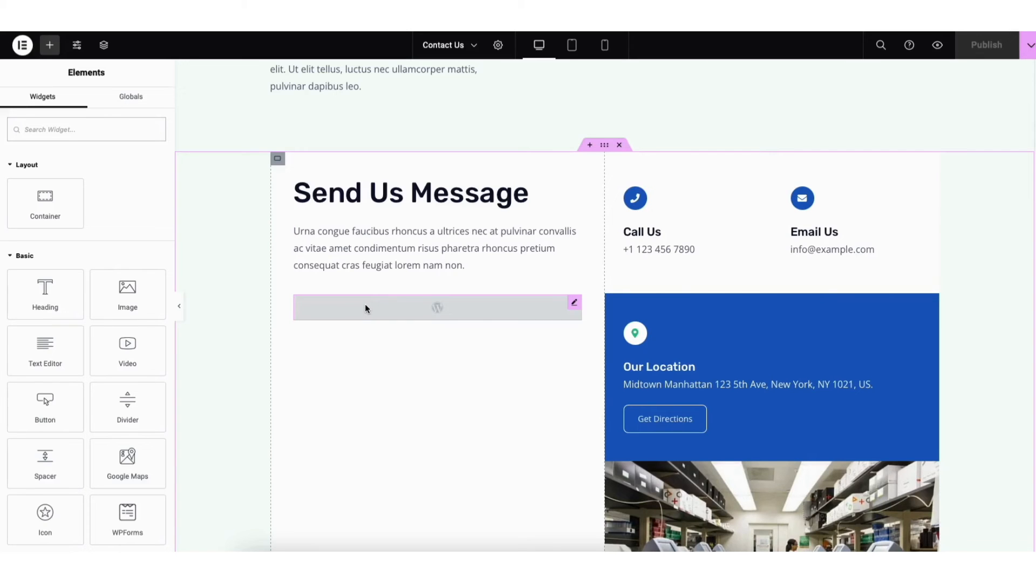
# Display the Simple Contact Form in the WPForms widget under Send Us Message and apply the change to the page
pyautogui.click(365, 308)
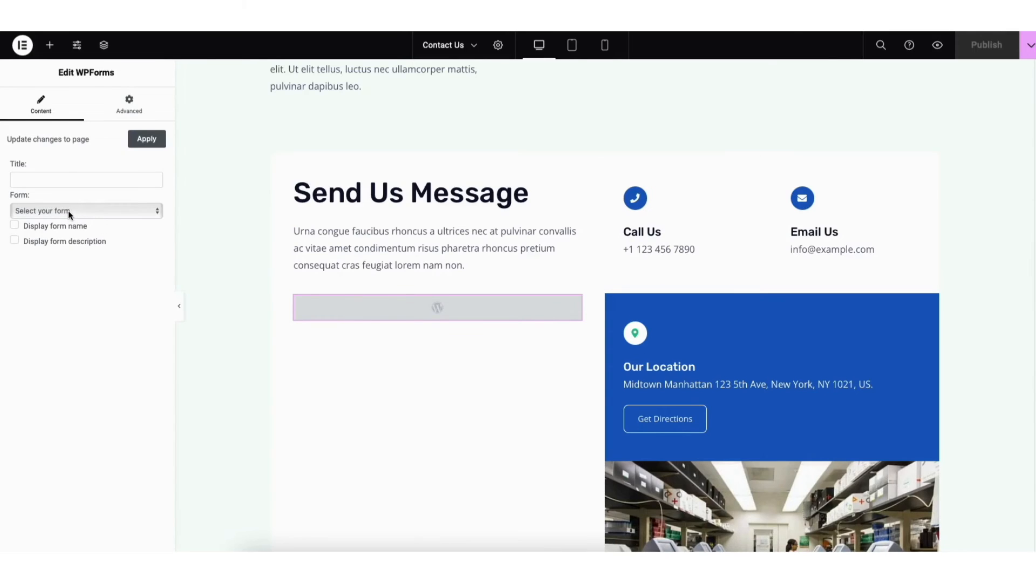
pyautogui.click(68, 211)
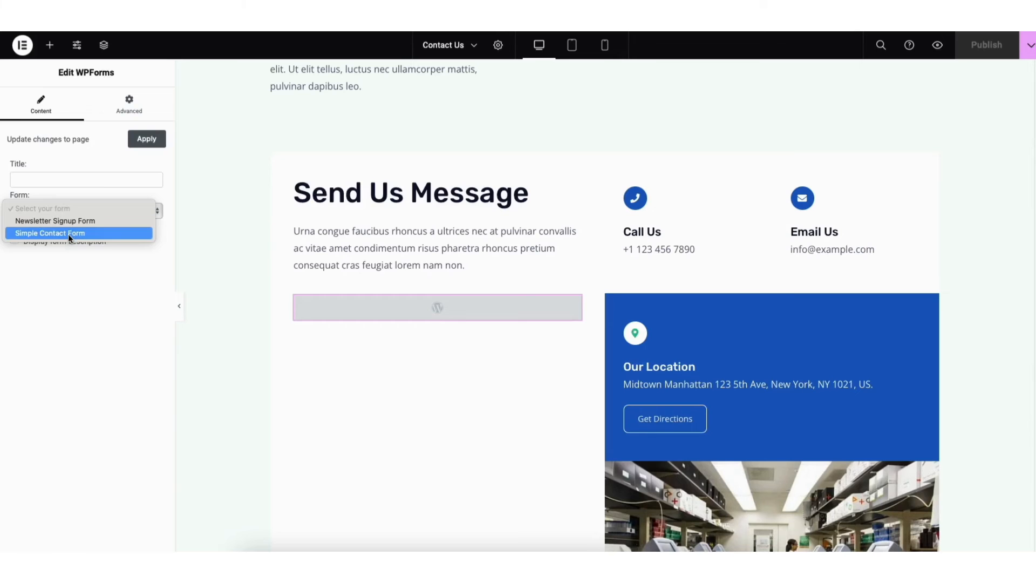
pyautogui.click(68, 233)
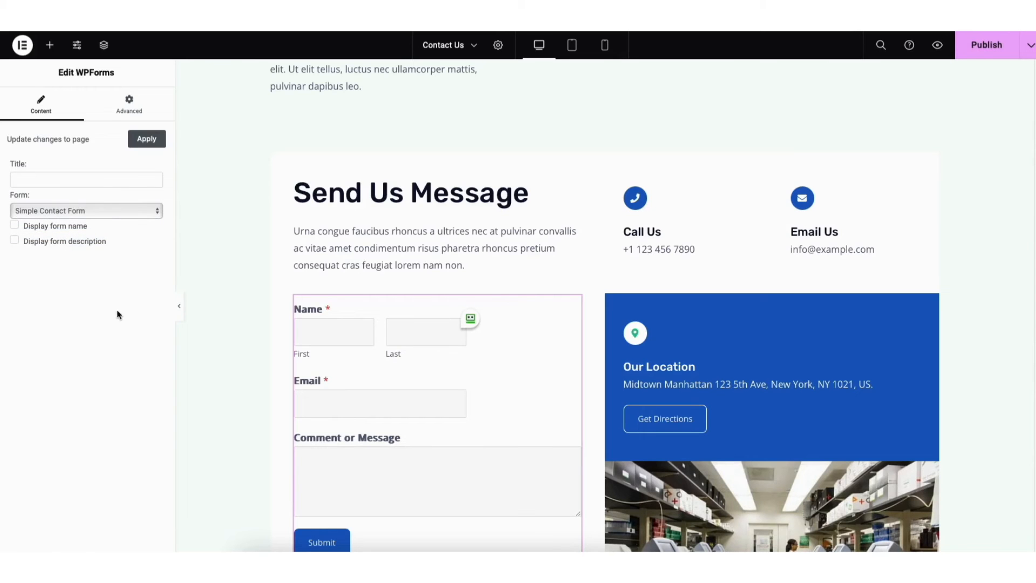
pyautogui.scroll(-1, 645, 163)
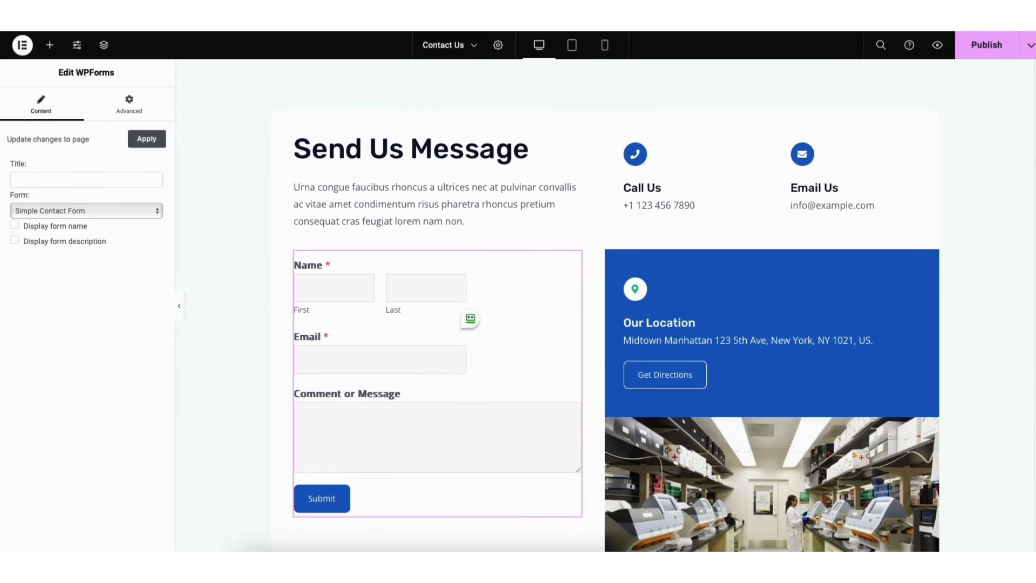
pyautogui.click(147, 141)
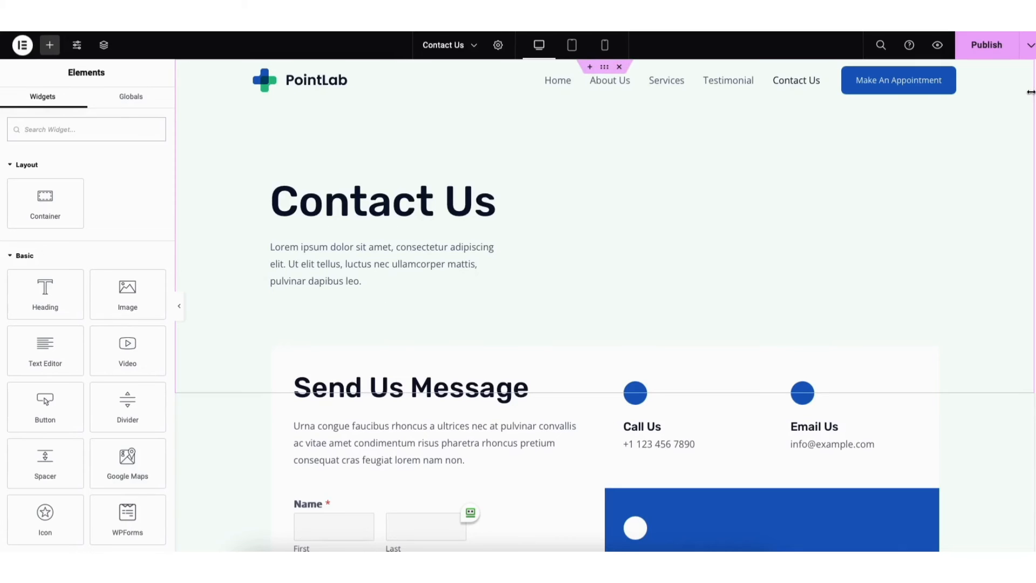
# Set the Google Maps widget below the contact section to zoom 9 and a height of 414 px
pyautogui.scroll(-12, 1033, 285)
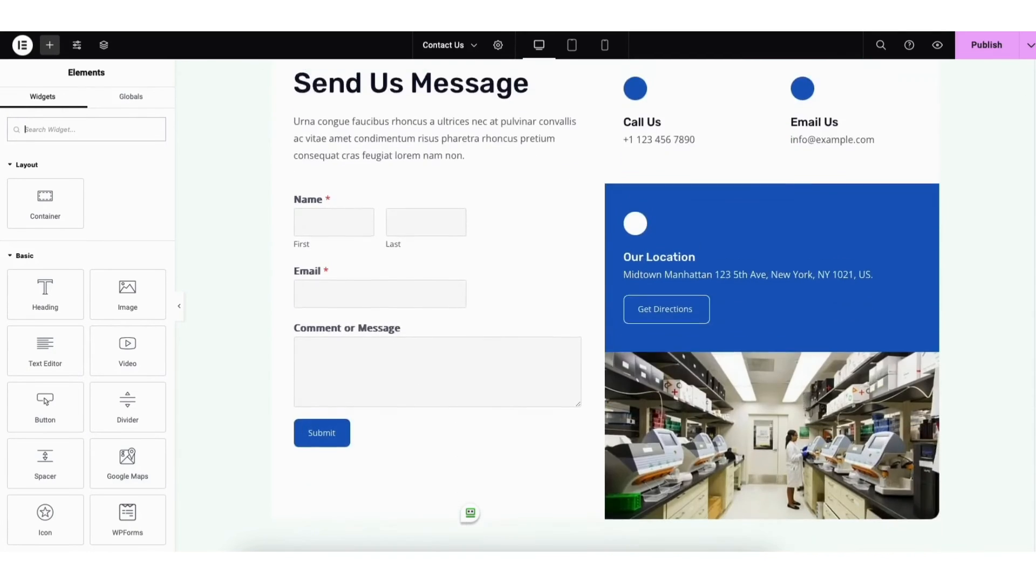
pyautogui.scroll(-1, 1033, 285)
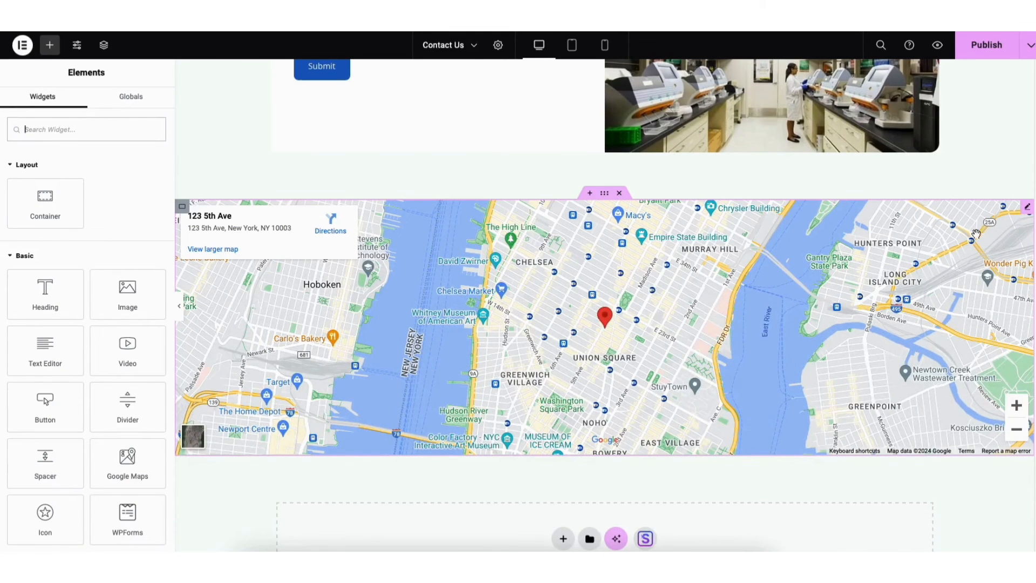
pyautogui.click(1027, 209)
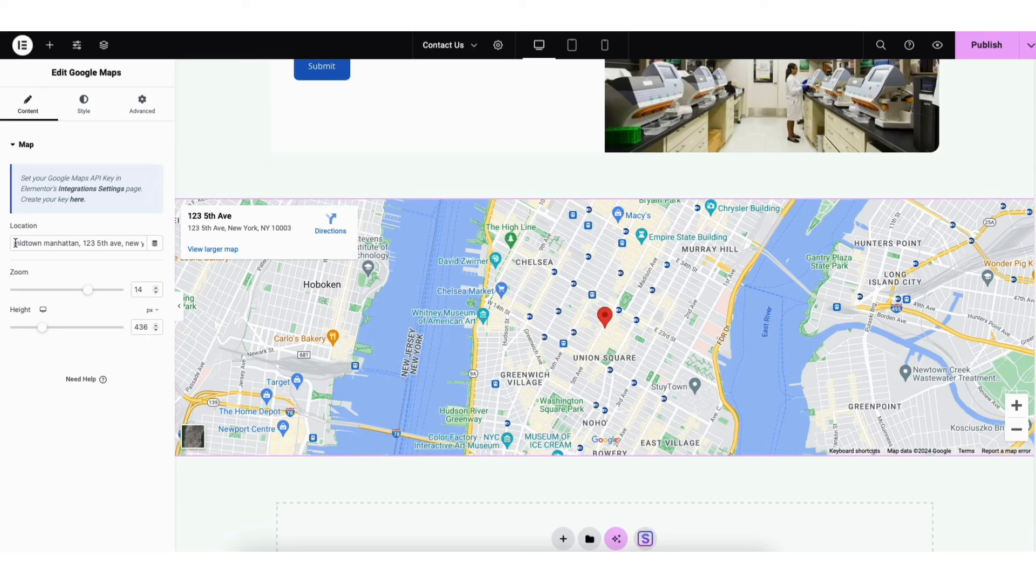
pyautogui.moveTo(13, 242); pyautogui.dragTo(122, 243)
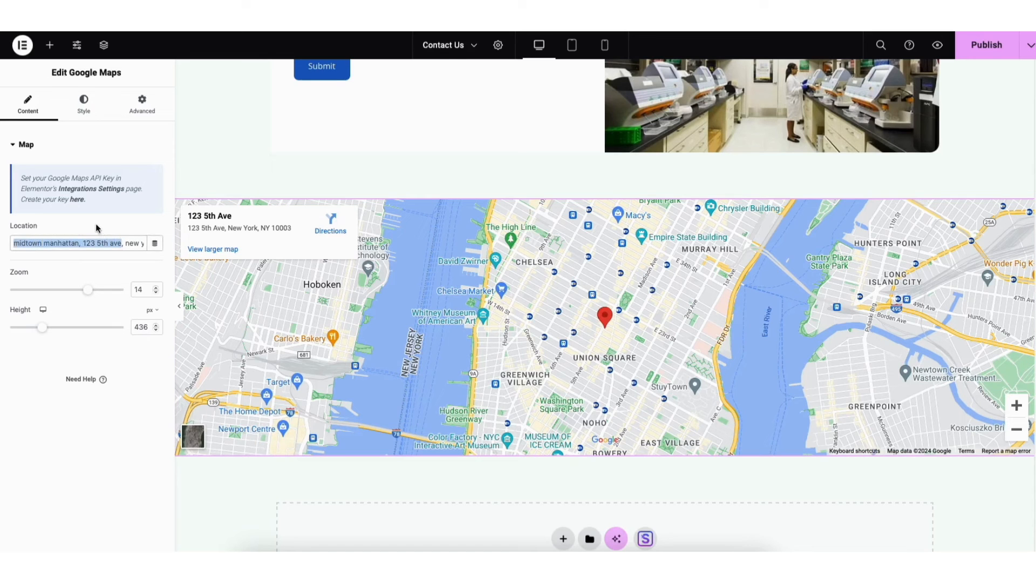
pyautogui.moveTo(88, 290); pyautogui.dragTo(58, 289)
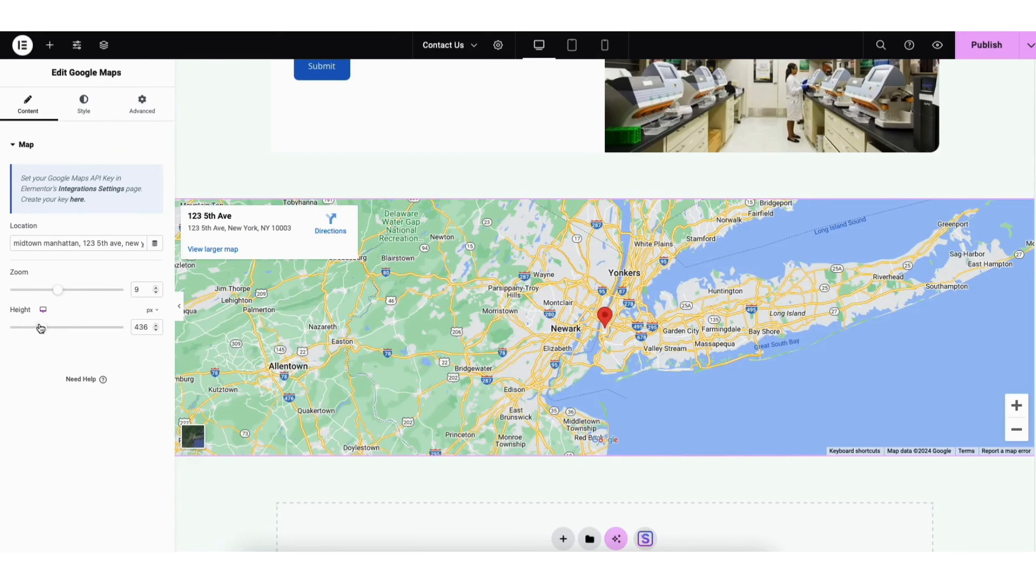
pyautogui.moveTo(41, 327)
pyautogui.mouseDown()
pyautogui.moveTo(58, 330)
pyautogui.moveTo(41, 332)
pyautogui.mouseUp()
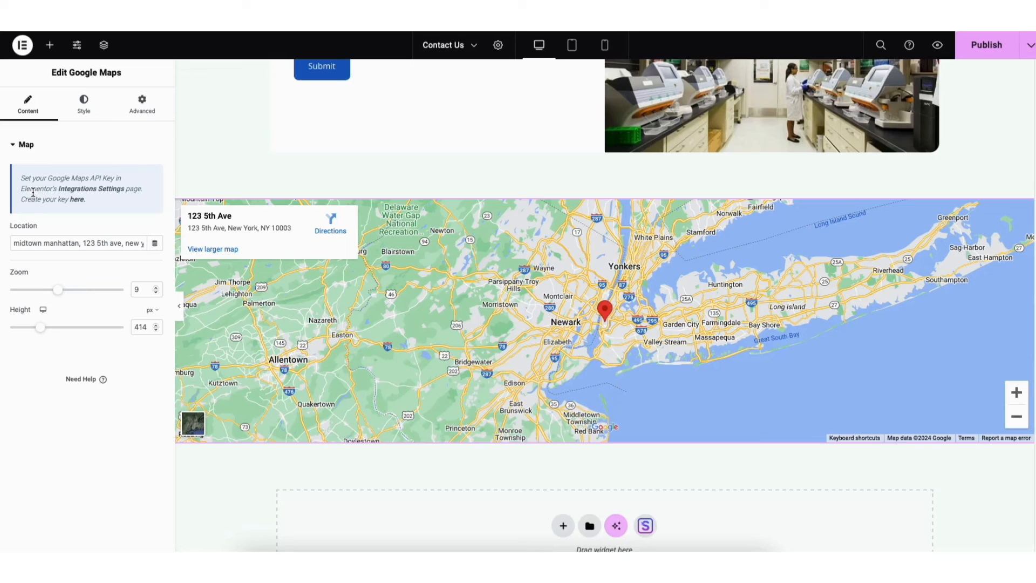
# Open Google's API key creation guide from the map settings and go on to the Google Maps Platform Credentials page
pyautogui.click(76, 200)
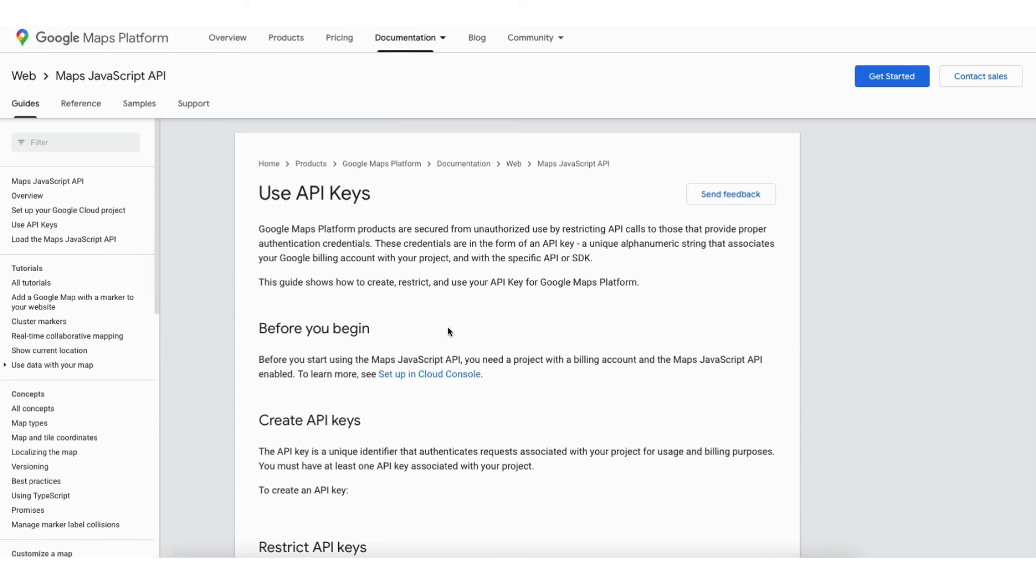
pyautogui.scroll(-6, 448, 325)
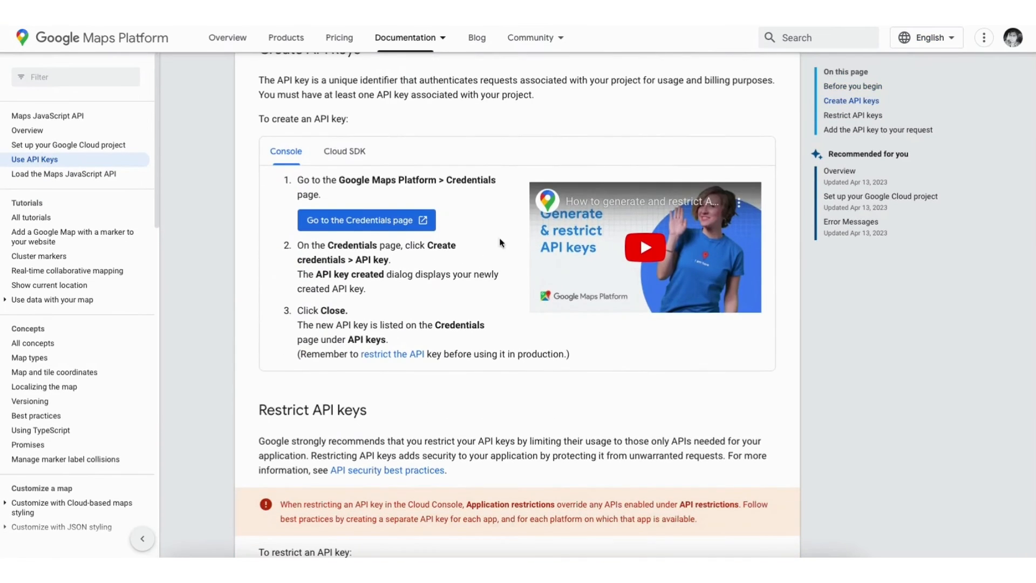
pyautogui.click(345, 224)
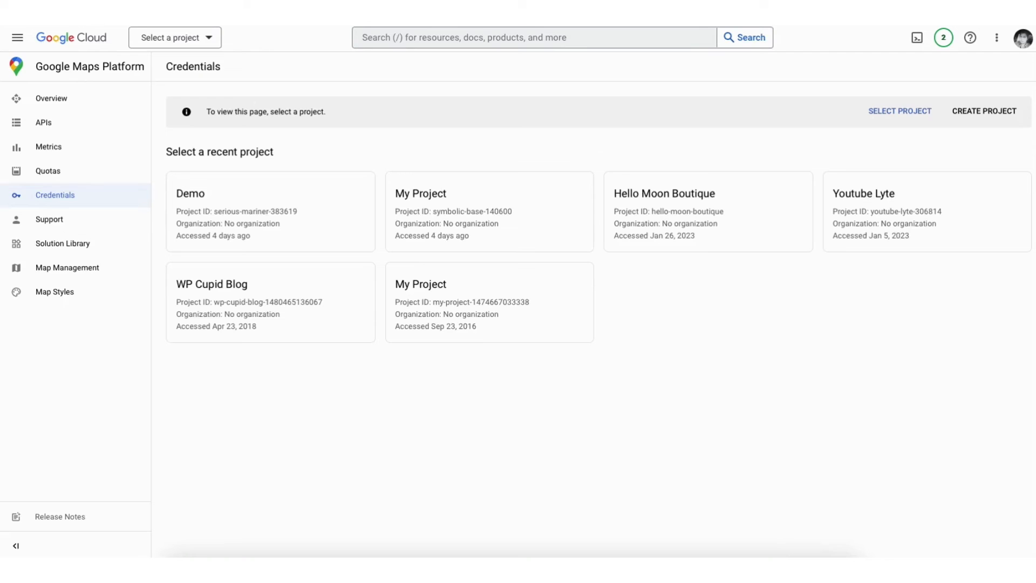
# Start a new Google Cloud project named Demo1, keeping No organization as its location
pyautogui.click(985, 111)
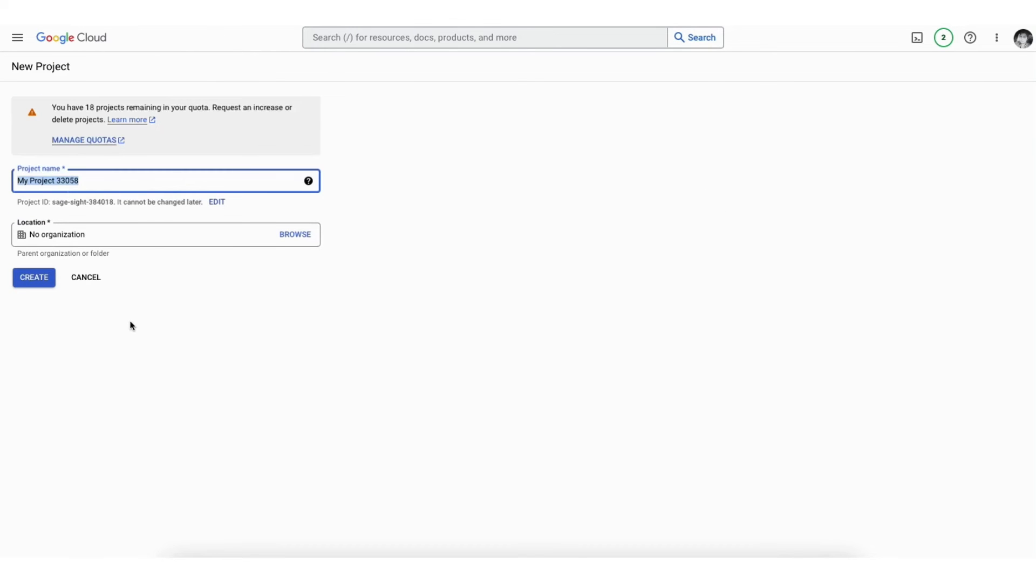
pyautogui.write('Demo1')
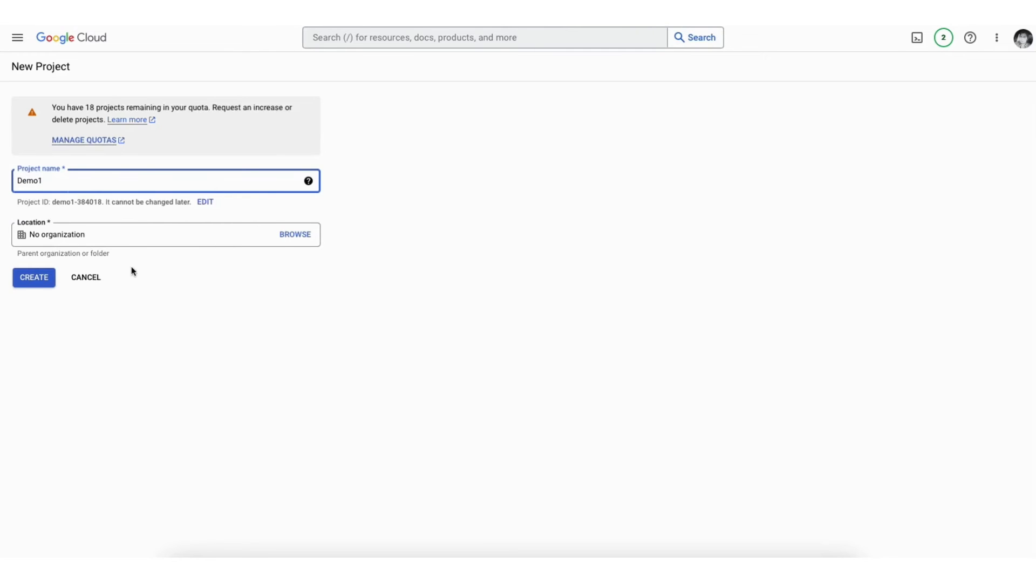
pyautogui.click(127, 236)
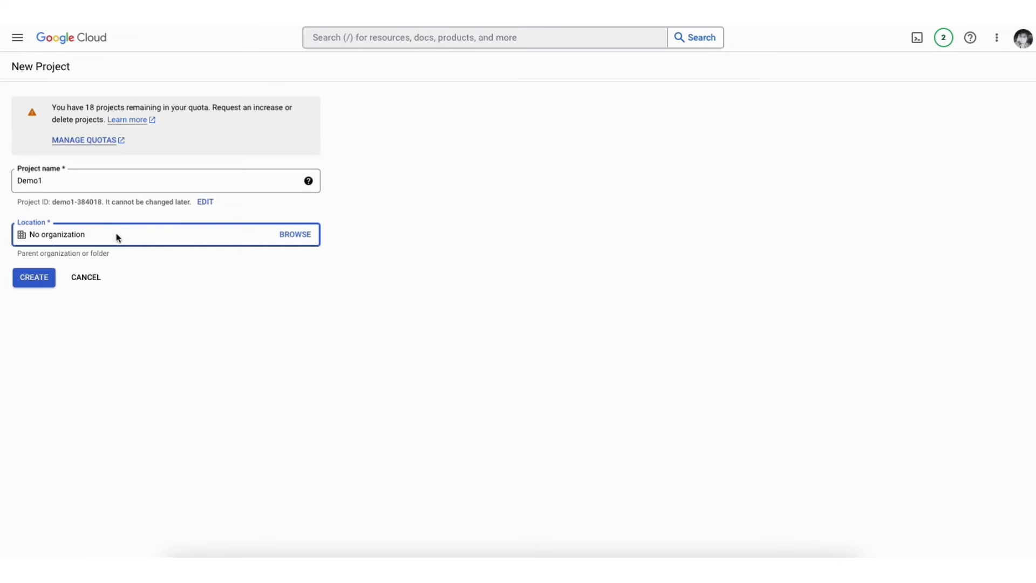
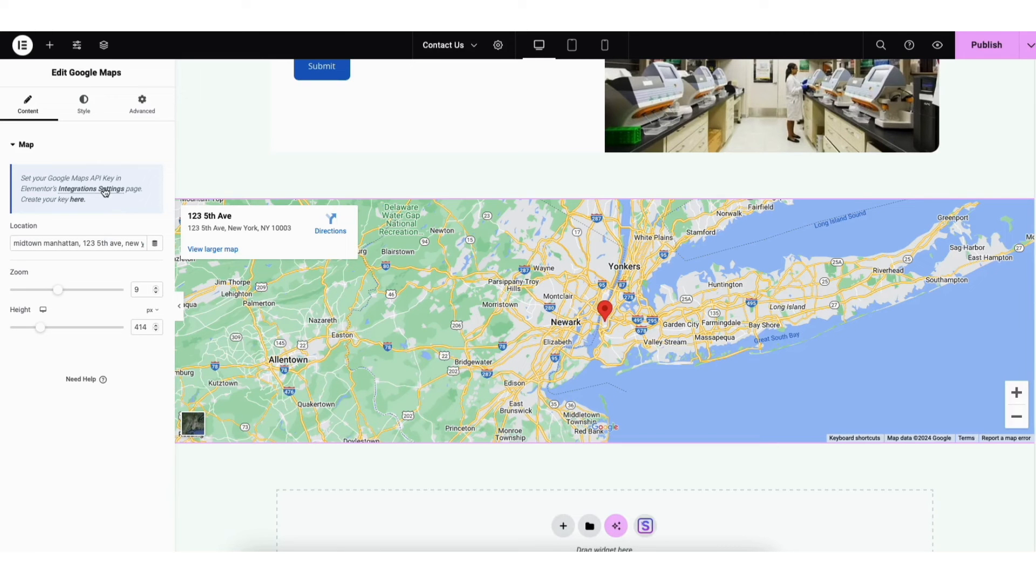
# Open Elementor's Integrations Settings from the map notice and view the save options for the Contact Us page
pyautogui.click(105, 190)
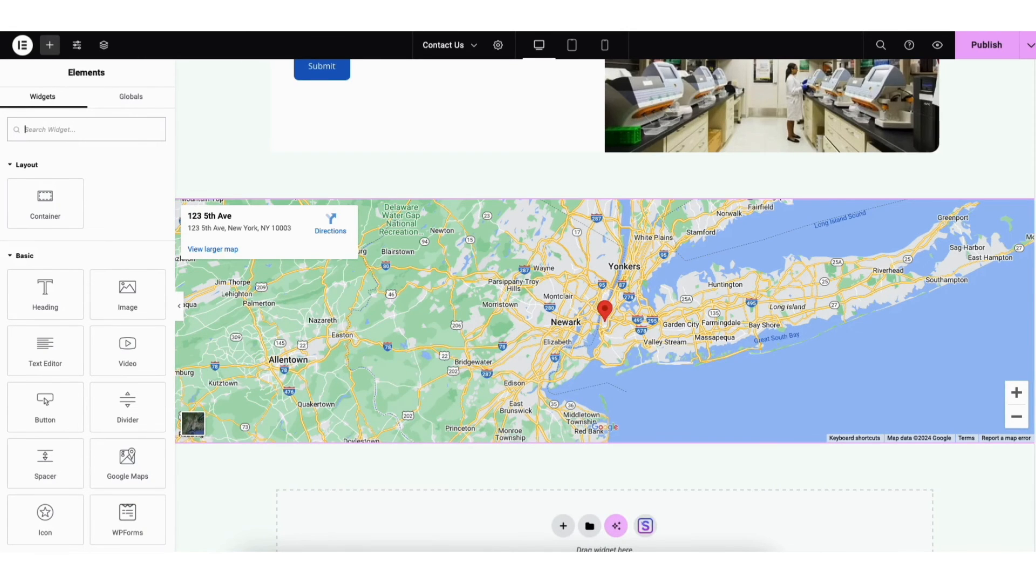
pyautogui.scroll(15, 953, 158)
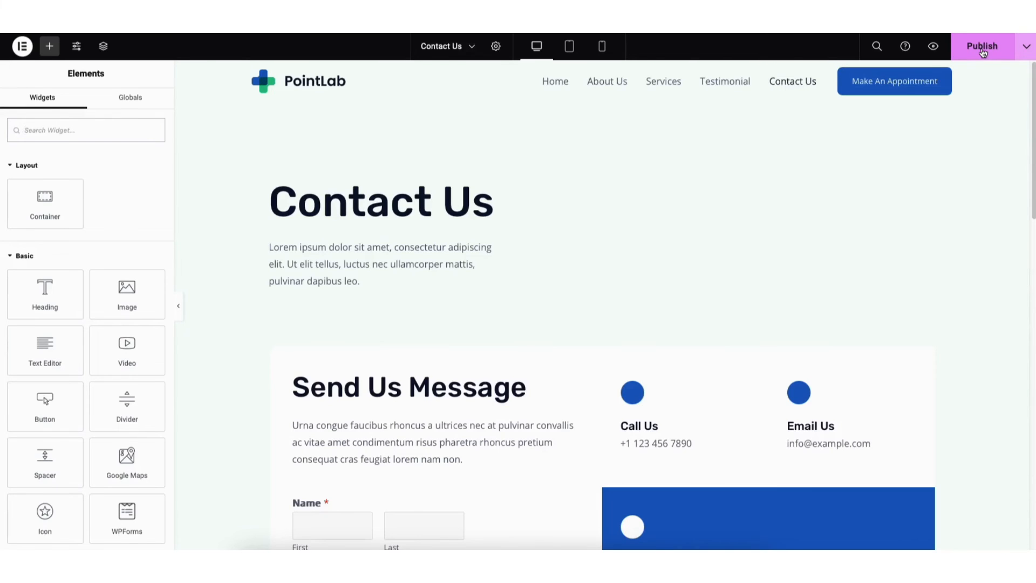
pyautogui.click(1027, 51)
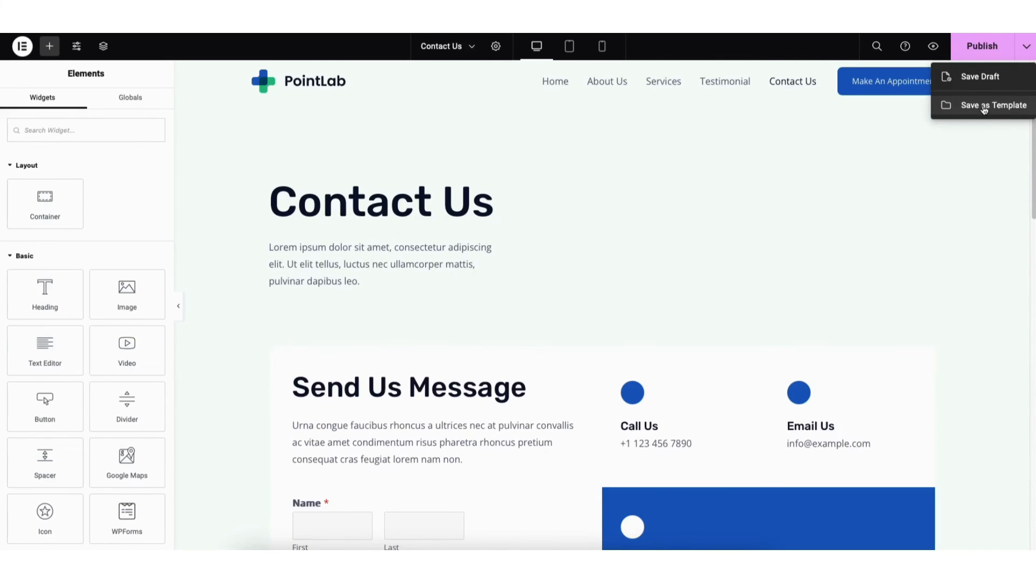
pyautogui.click(914, 143)
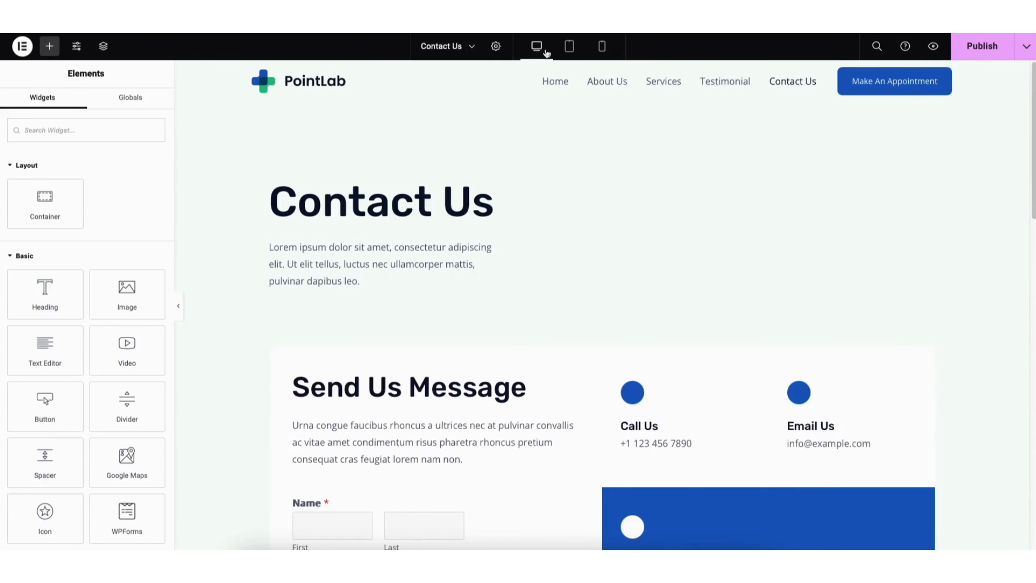
# Preview the Contact Us page in tablet and mobile layouts, and return to the desktop layout
pyautogui.click(569, 51)
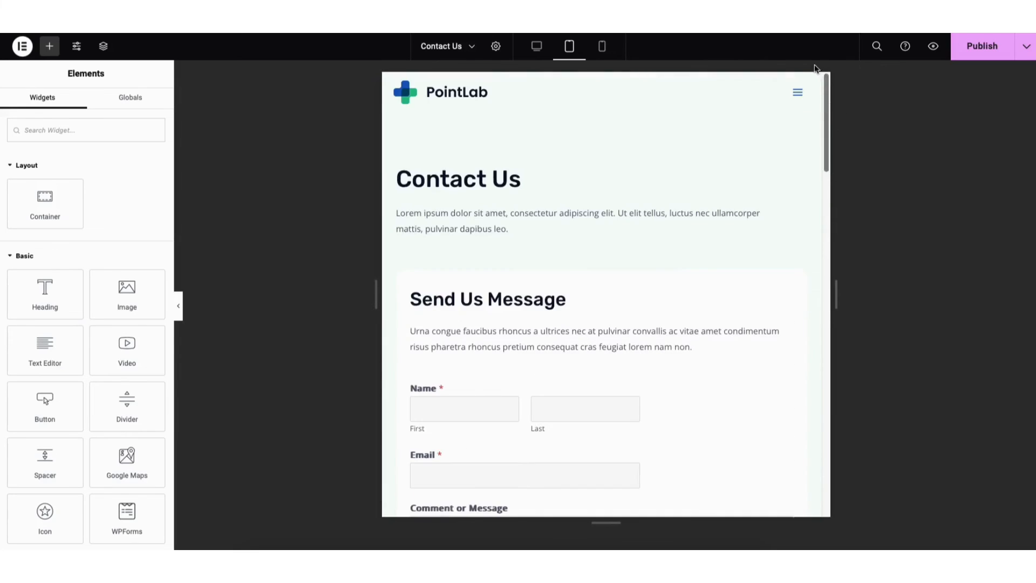
pyautogui.click(601, 46)
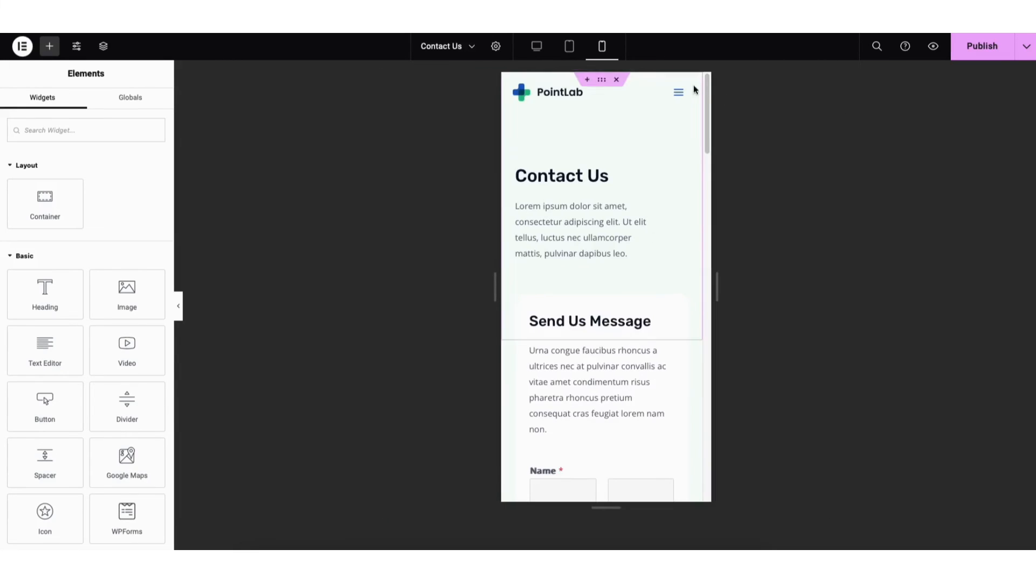
pyautogui.click(540, 46)
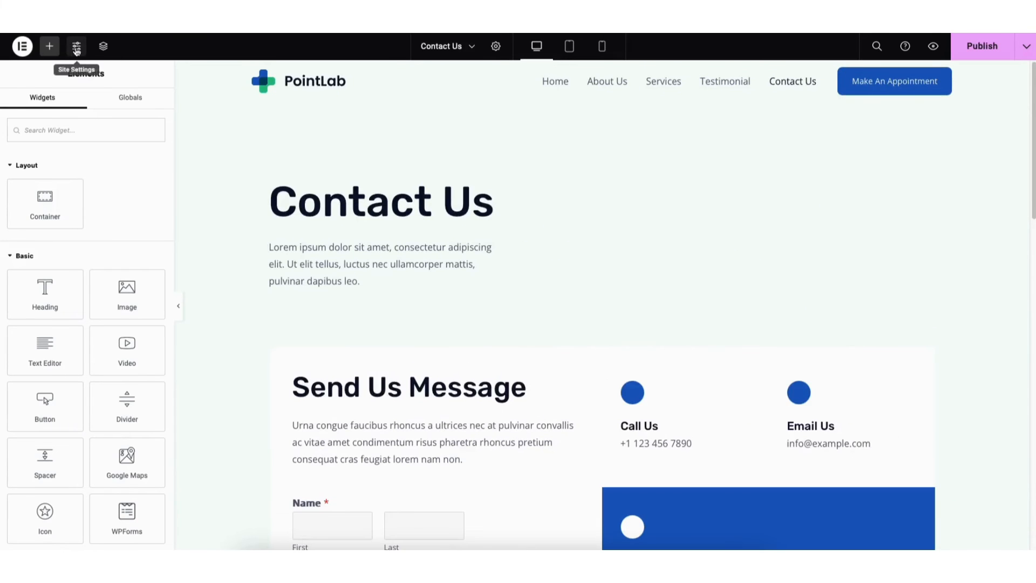
# View Elementor's Site Settings and the revision history of the Contact Us page
pyautogui.click(77, 48)
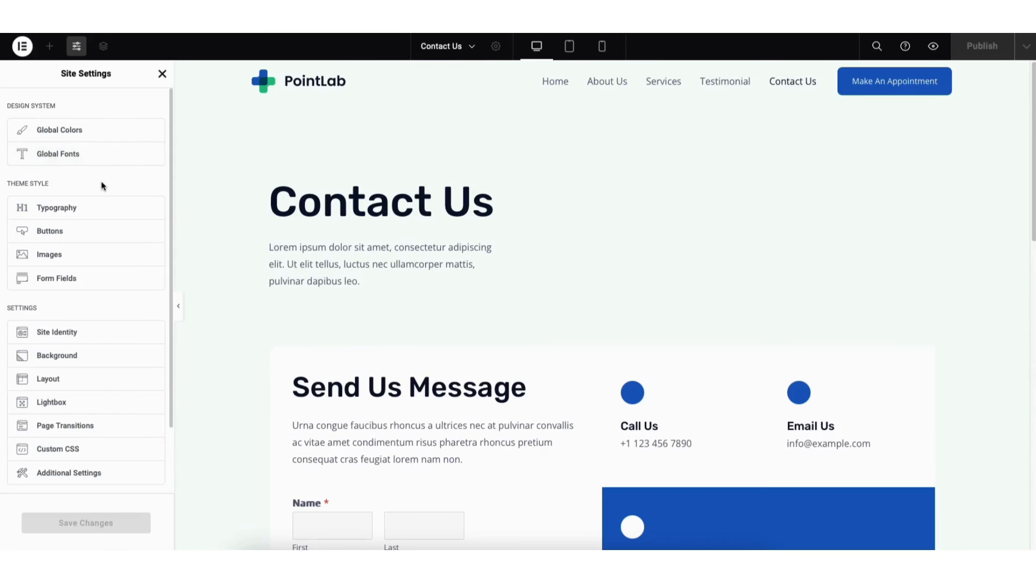
pyautogui.click(160, 74)
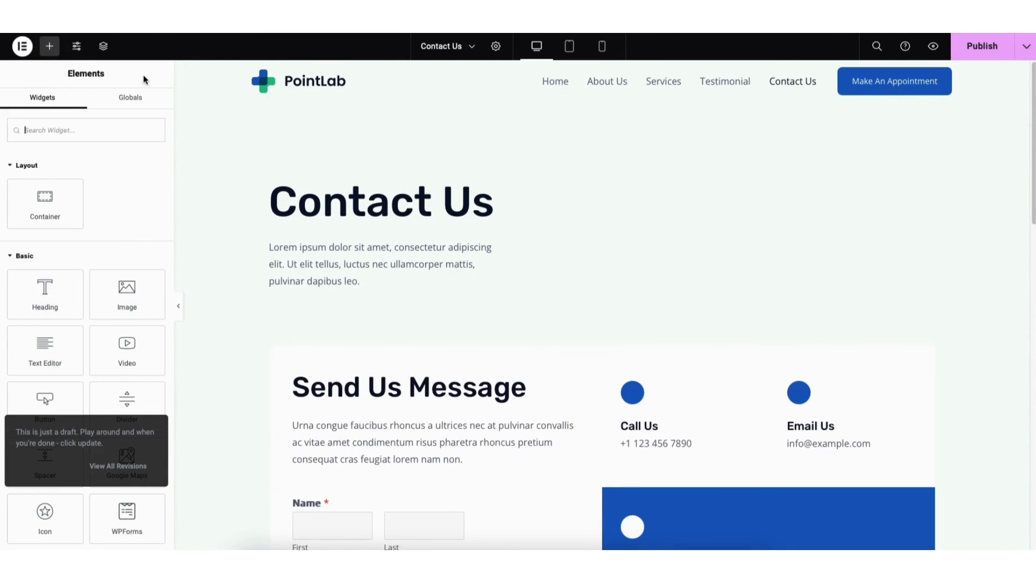
pyautogui.click(23, 47)
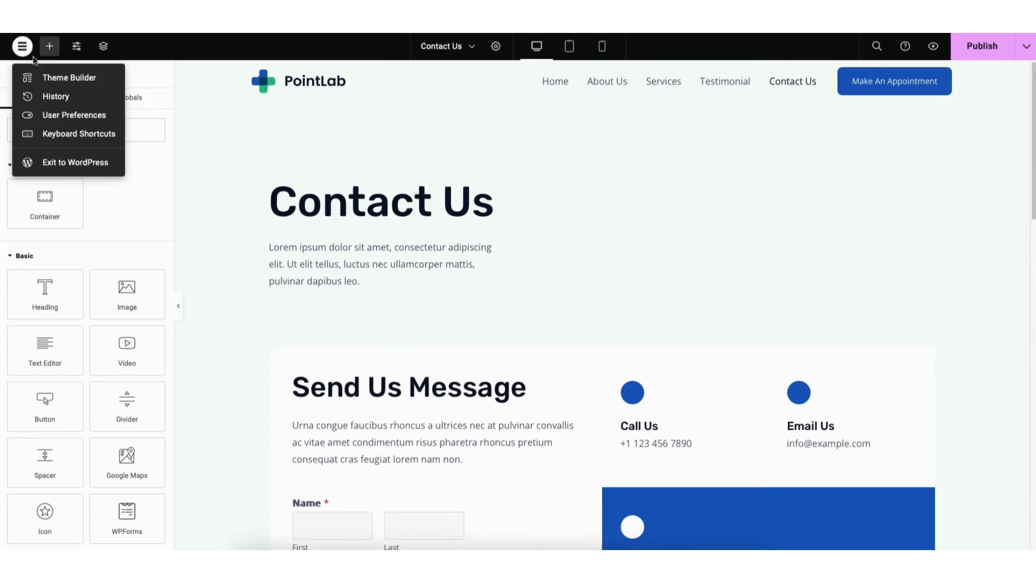
pyautogui.click(59, 97)
pyautogui.click(113, 98)
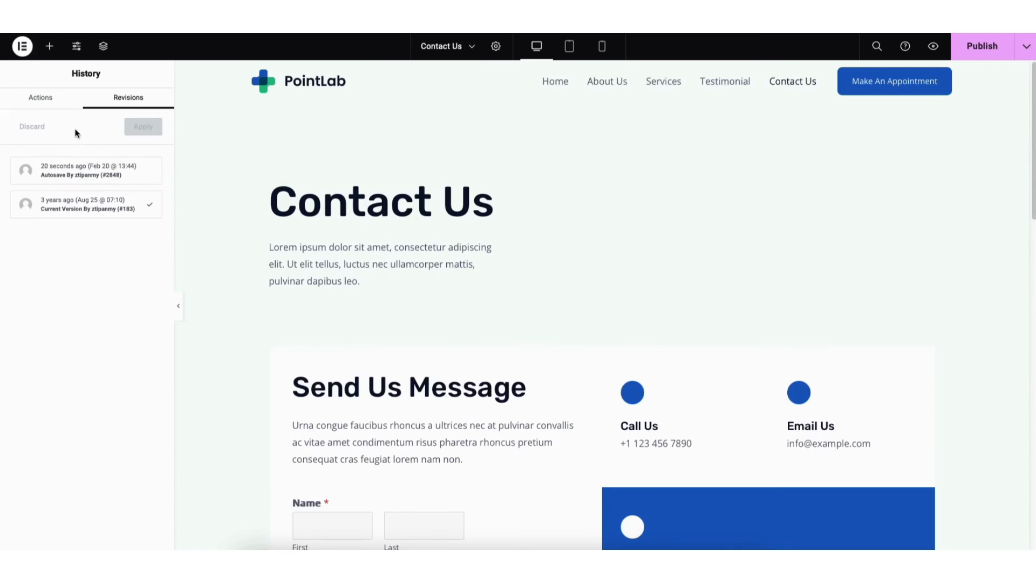
# Exit the Elementor editor to WordPress and return to the WordPress dashboard
pyautogui.click(23, 48)
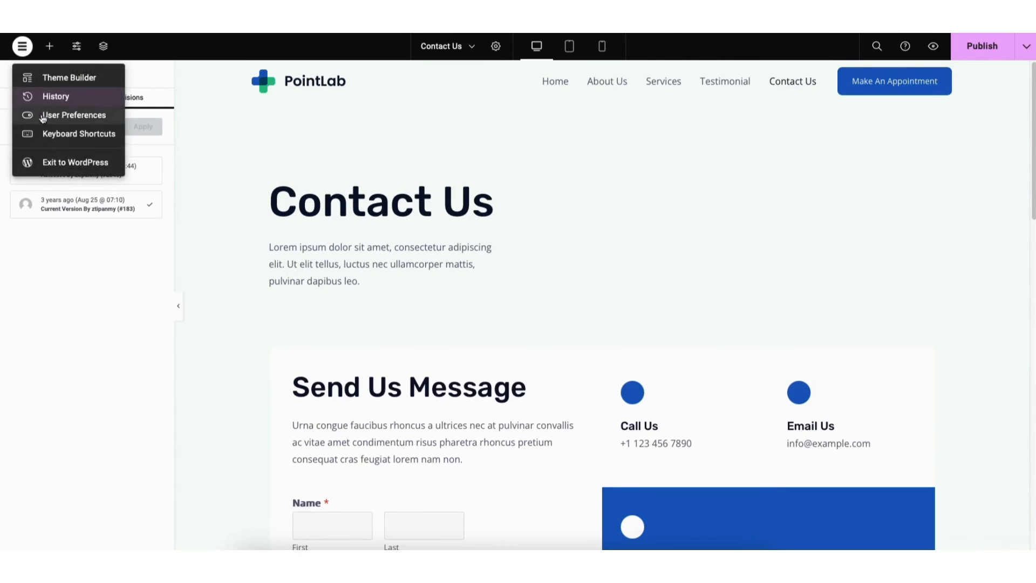
pyautogui.click(53, 165)
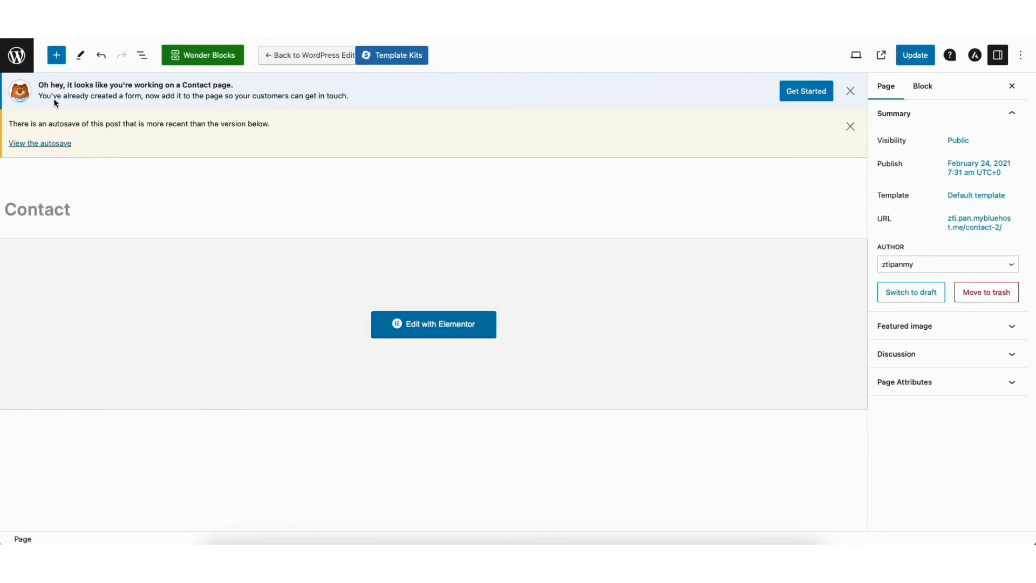
pyautogui.click(22, 63)
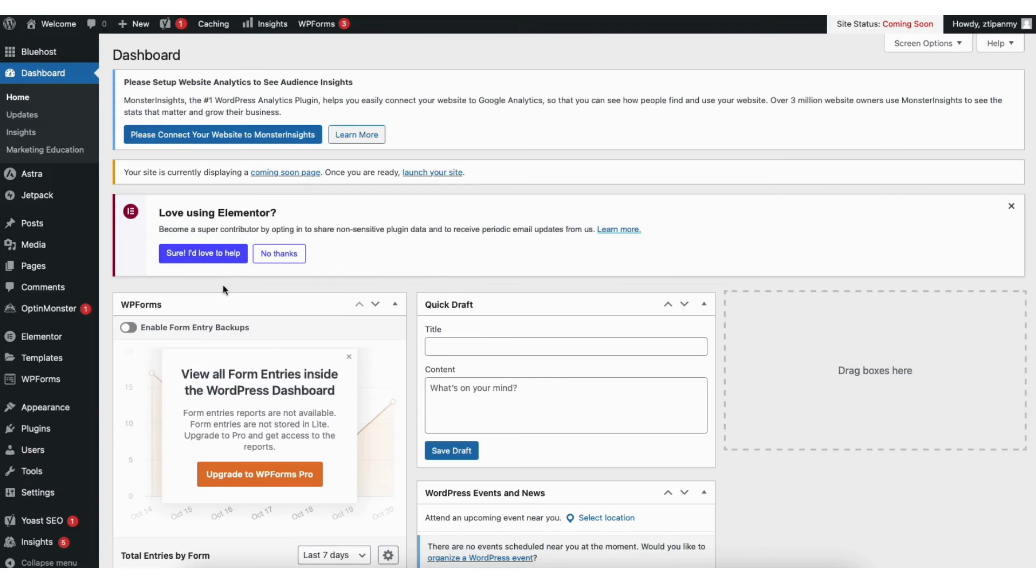
# View the list of all pages and browse the images in the Media Library
pyautogui.moveTo(46, 270)
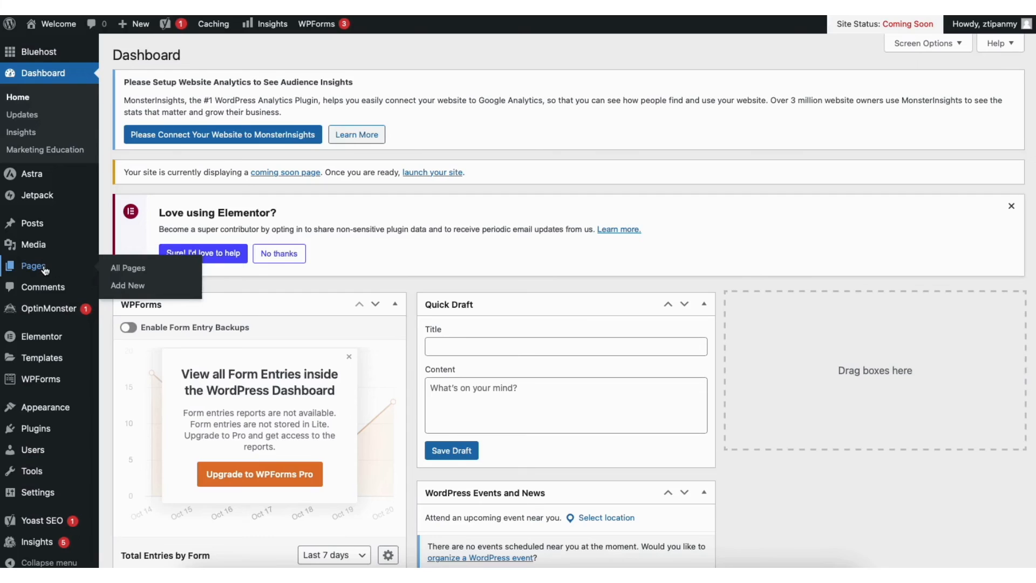
pyautogui.click(136, 269)
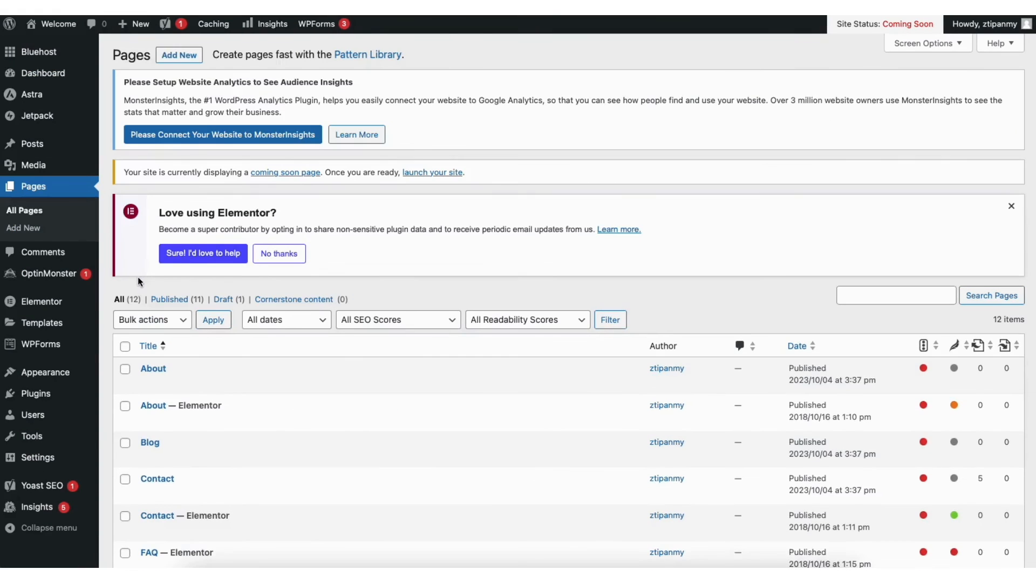
pyautogui.moveTo(30, 170)
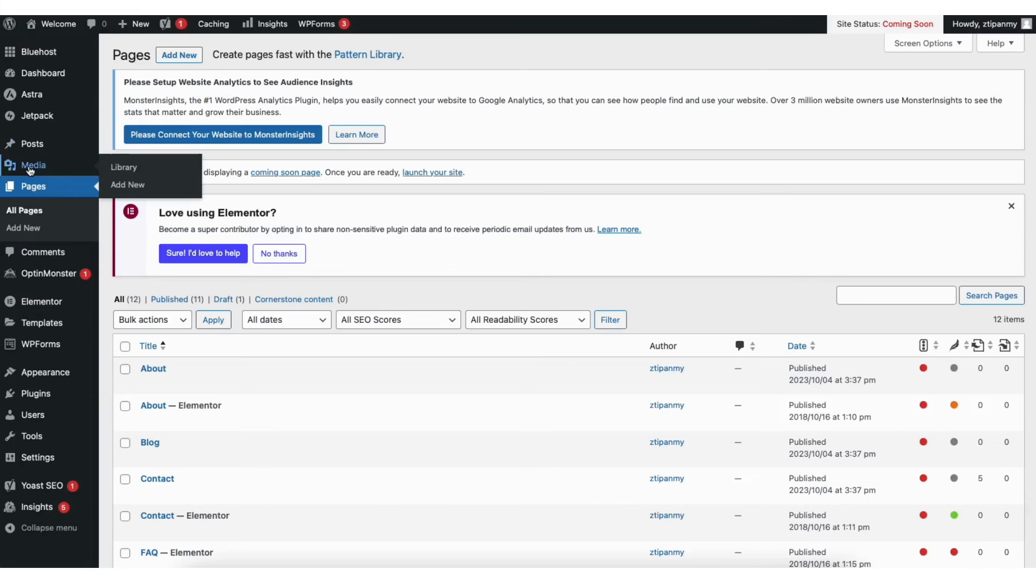
pyautogui.click(132, 172)
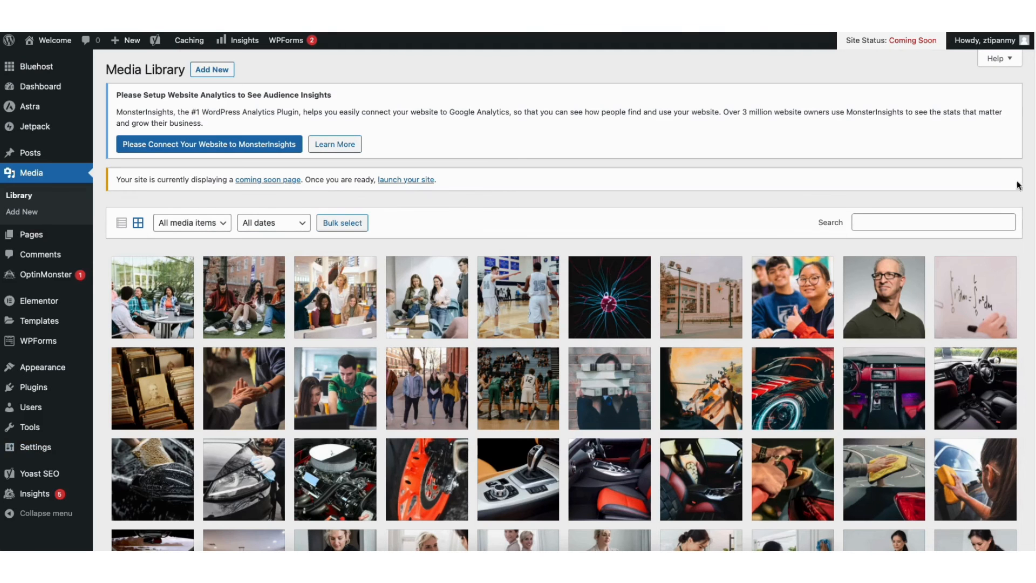
pyautogui.scroll(-4, 1031, 165)
pyautogui.scroll(-1, 564, 300)
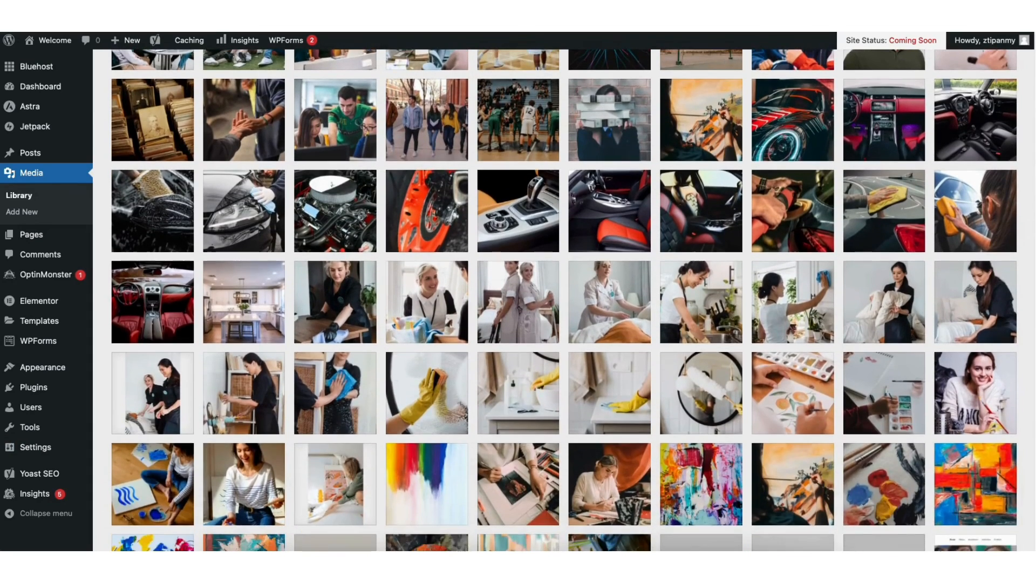
pyautogui.scroll(5, 330, 105)
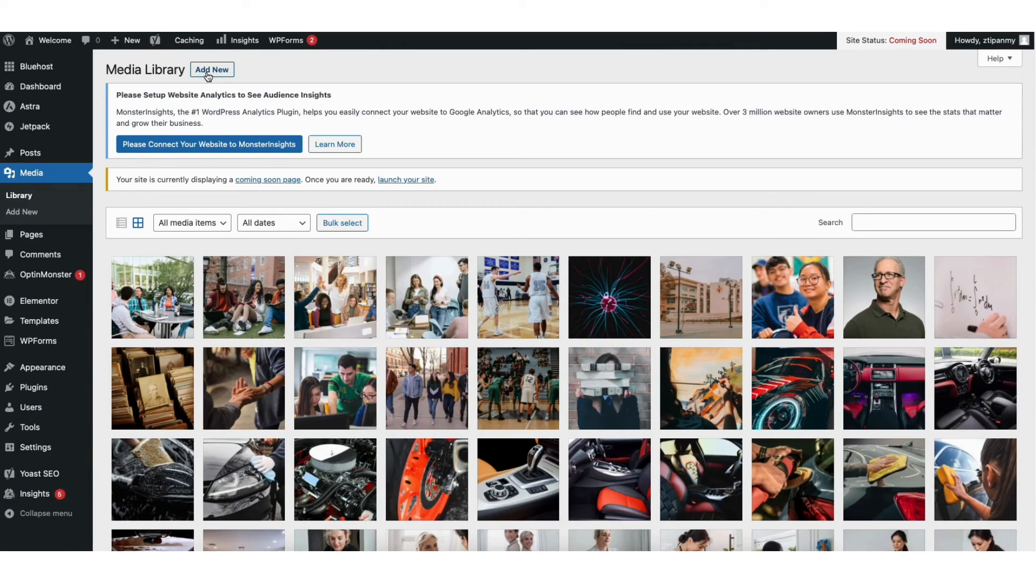
# View the list of all posts and the moderation actions for the comment on the Hello world! post
pyautogui.moveTo(38, 157)
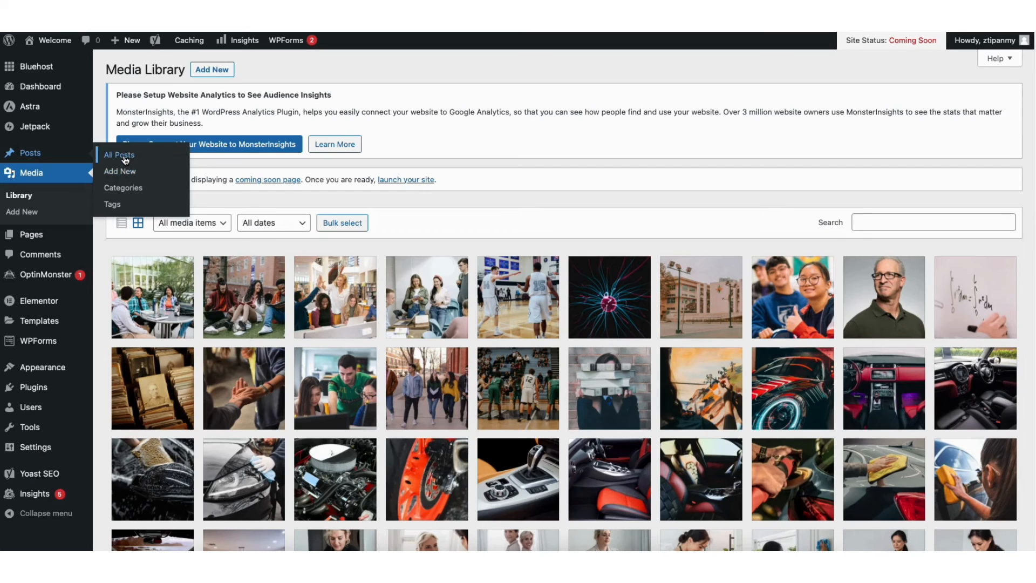
pyautogui.click(125, 160)
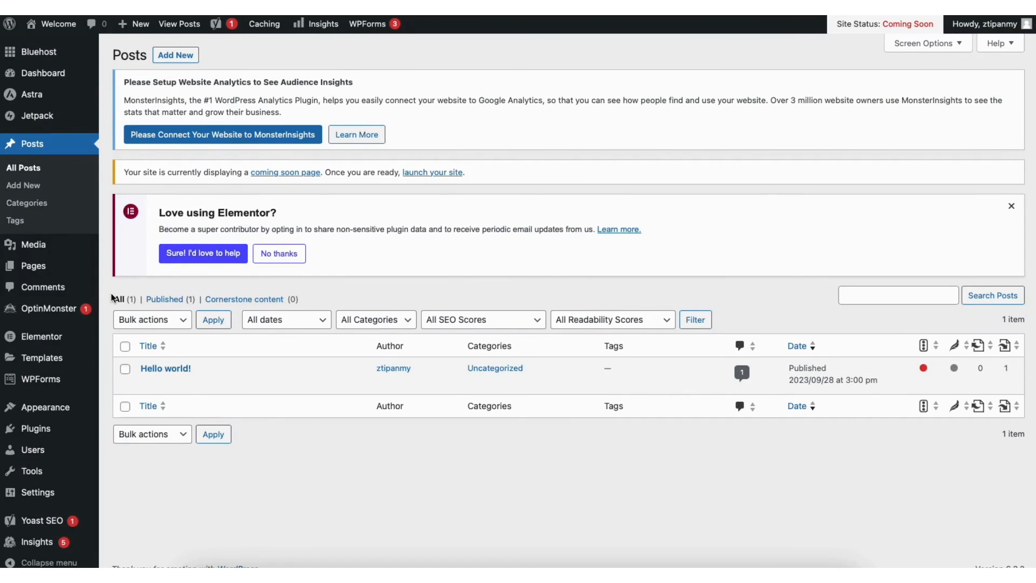
pyautogui.click(53, 289)
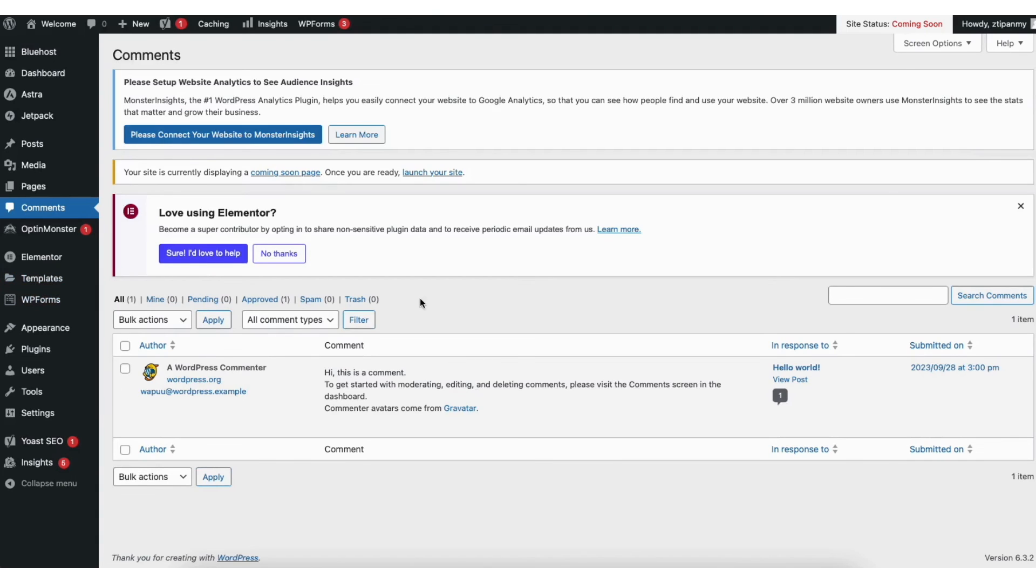
pyautogui.moveTo(381, 429)
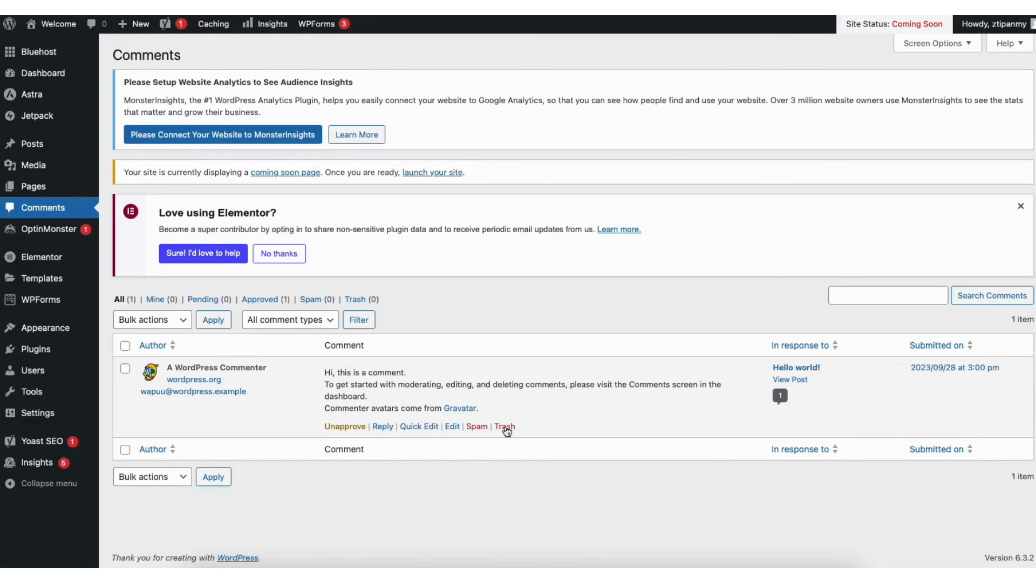
# Go to the Add Plugins page and browse the featured plugins
pyautogui.moveTo(38, 353)
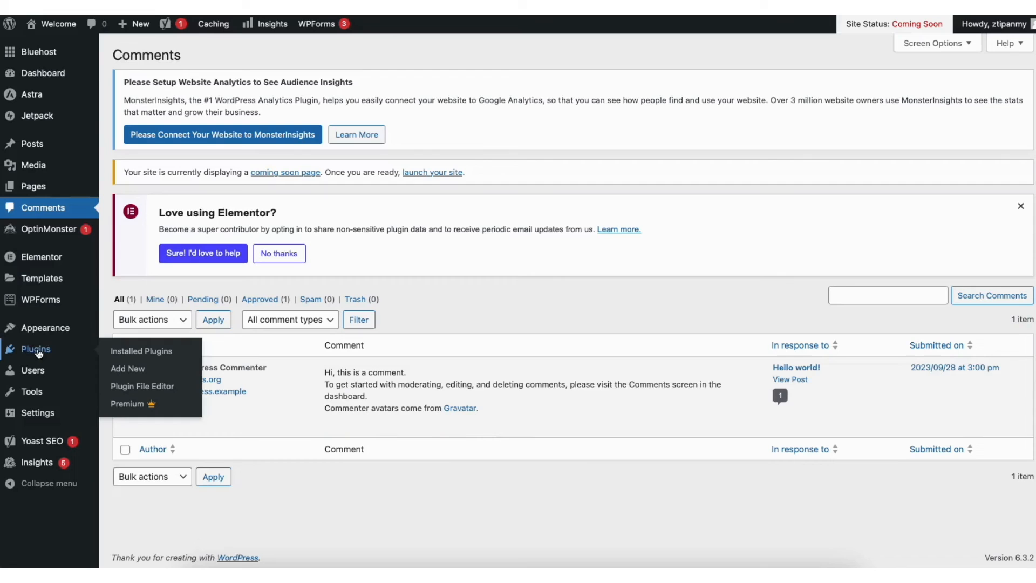
pyautogui.click(133, 366)
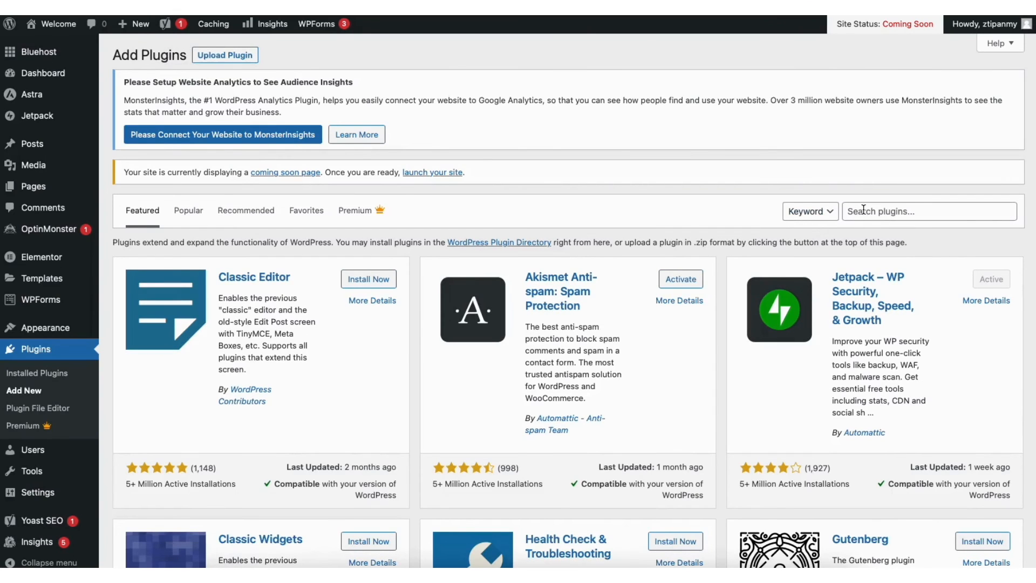
pyautogui.scroll(-2, 1033, 154)
pyautogui.scroll(-2, 566, 300)
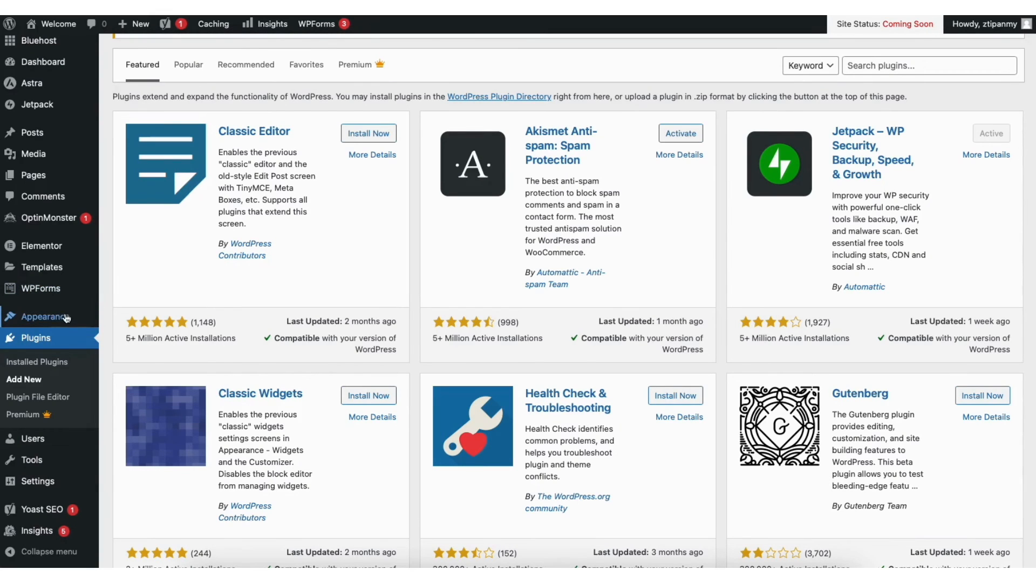
# Open the site's menu editor and choose Main (Primary Menu) as the menu to edit
pyautogui.moveTo(62, 320)
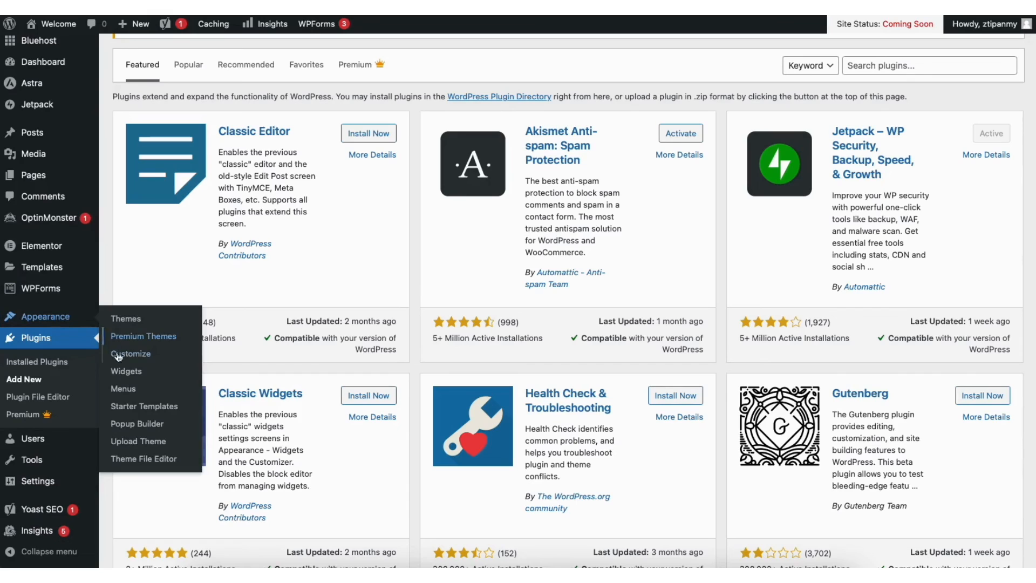
pyautogui.click(124, 389)
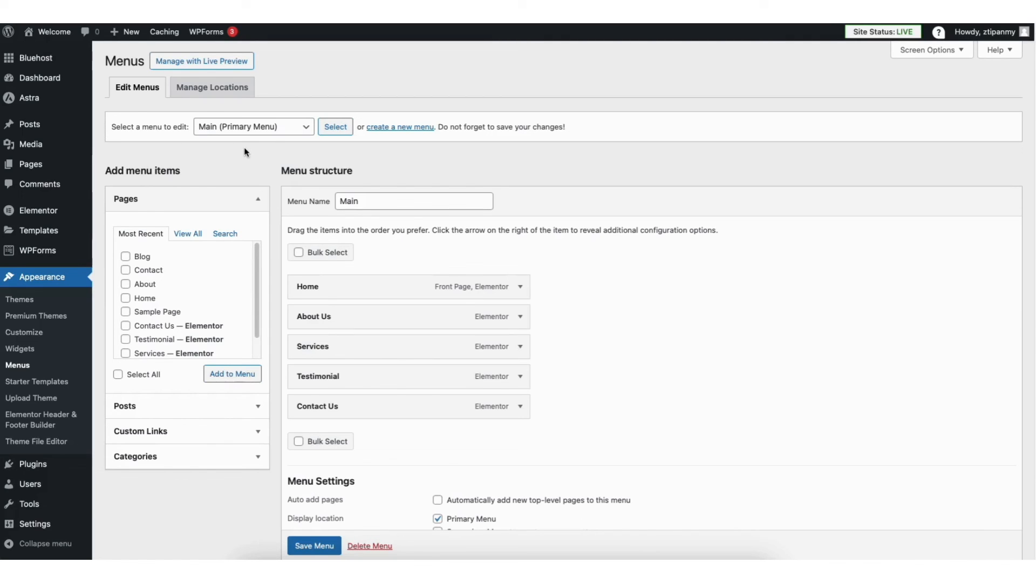
pyautogui.click(241, 128)
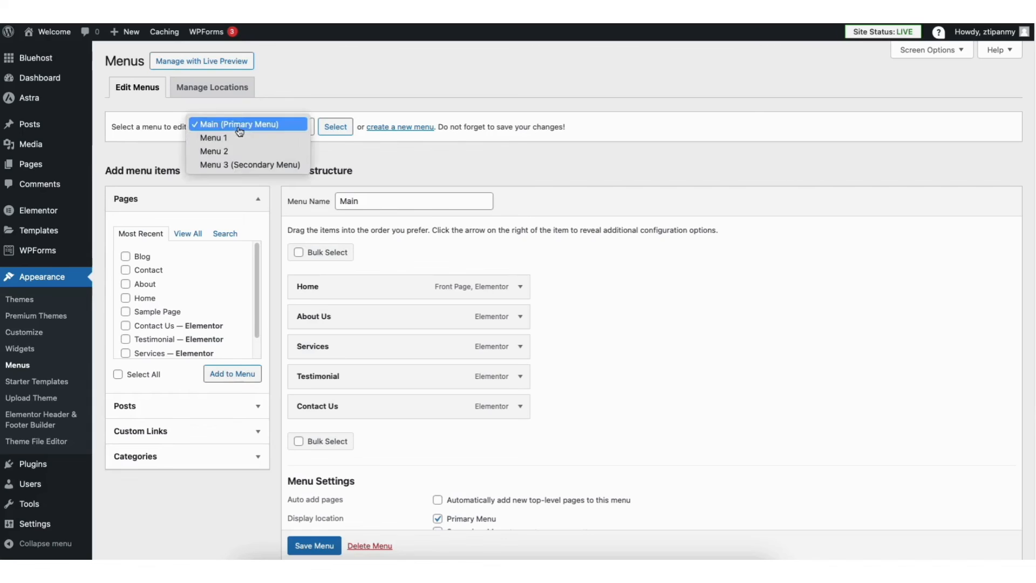
pyautogui.click(249, 126)
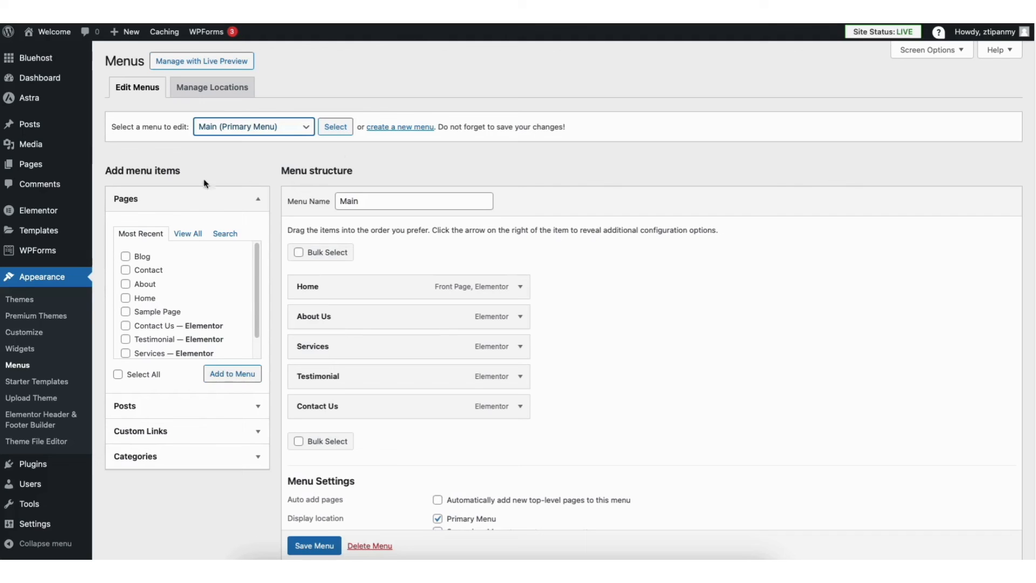
# Add Sample Page to the Main menu and place it between Testimonial and Contact Us
pyautogui.click(125, 312)
pyautogui.click(224, 374)
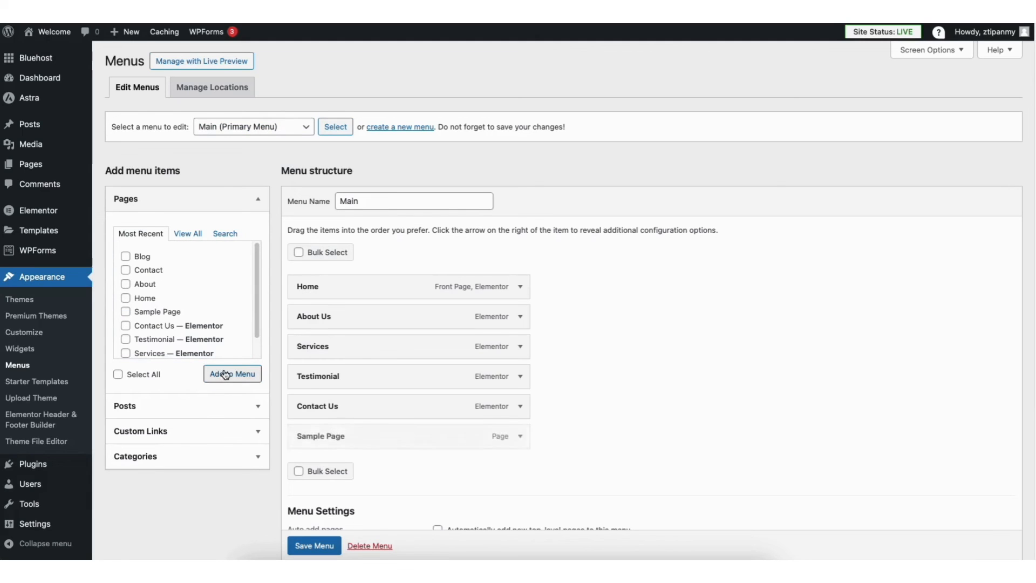
pyautogui.moveTo(310, 436); pyautogui.dragTo(315, 405)
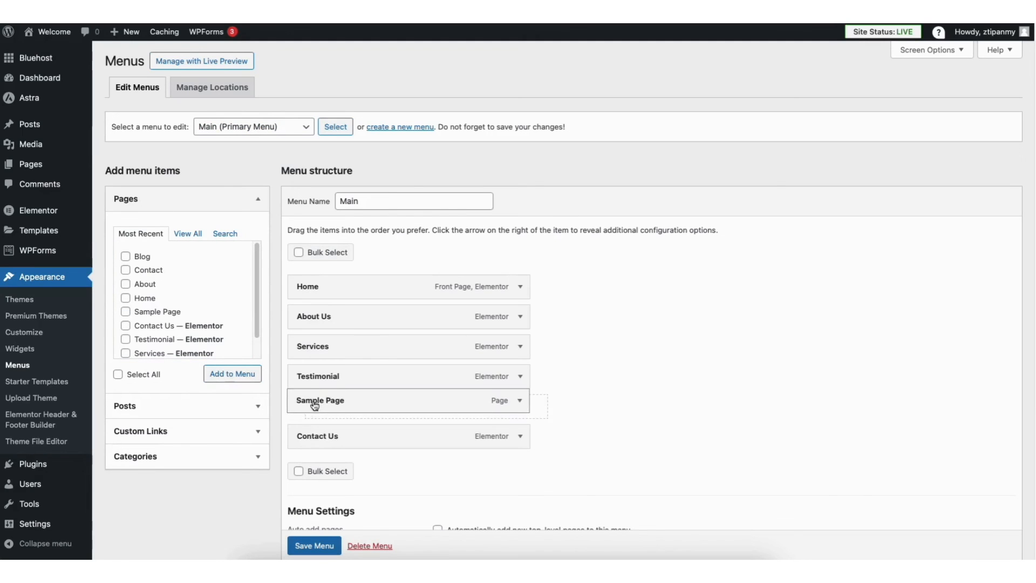
# Examine the Sample Page menu item's settings, including its navigation label, move and remove options, and collapse them again
pyautogui.click(520, 407)
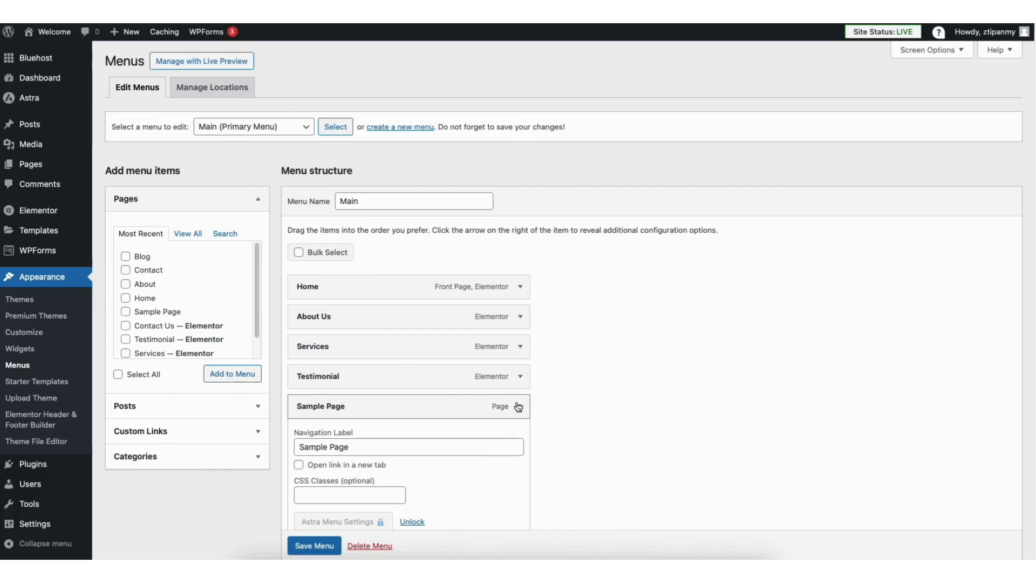
pyautogui.scroll(-1, 958, 241)
pyautogui.scroll(-2, 437, 293)
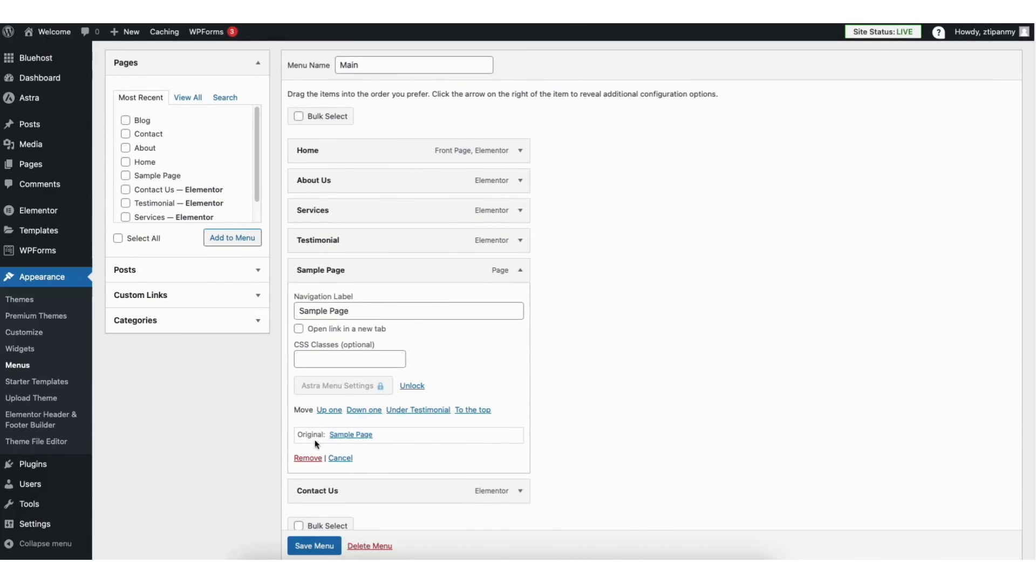
pyautogui.click(520, 270)
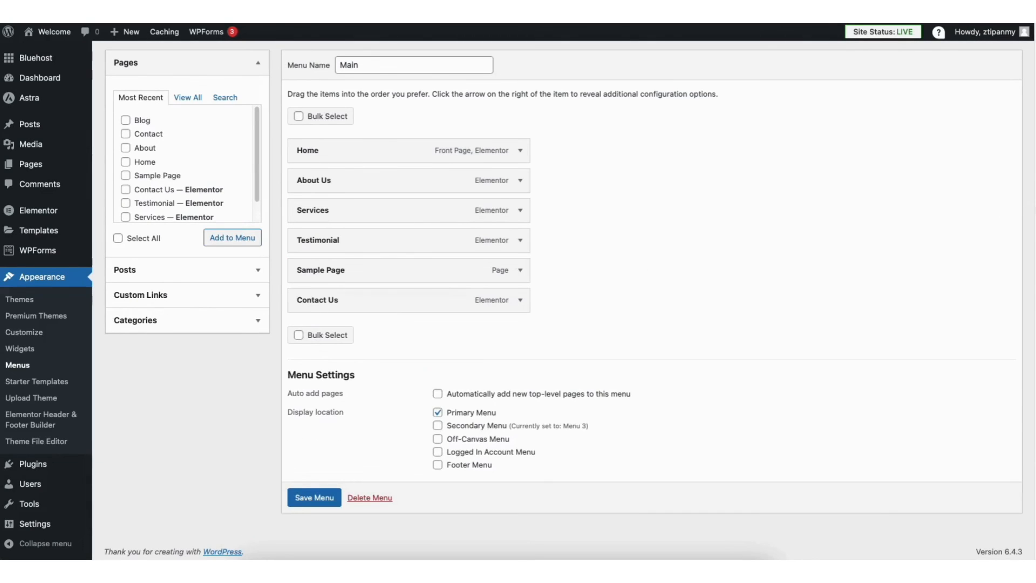
pyautogui.scroll(3, 712, 162)
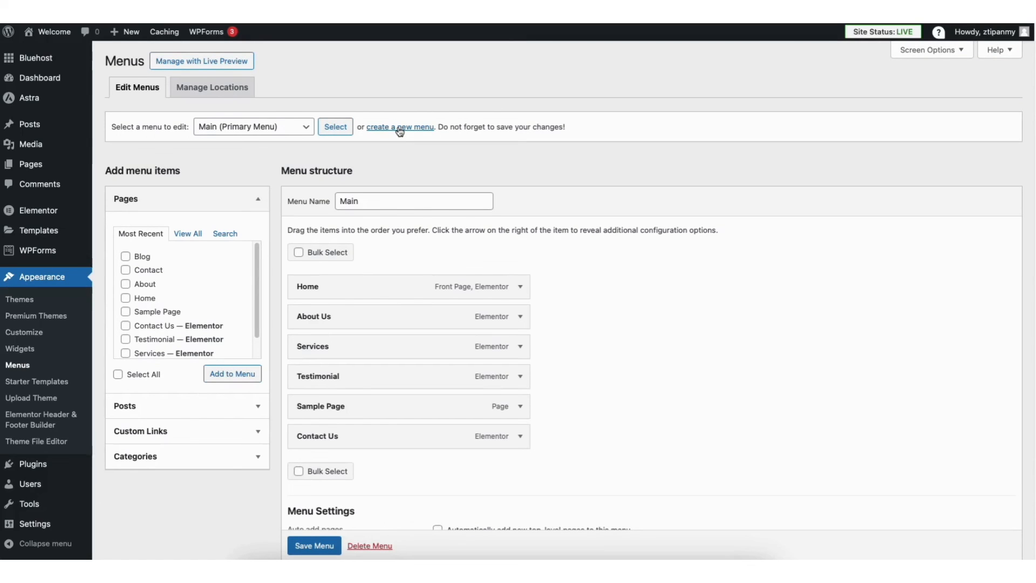
# Add a second Sample Page to the Main menu, nest both Sample Page items under Services, and save the menu
pyautogui.click(125, 313)
pyautogui.click(216, 377)
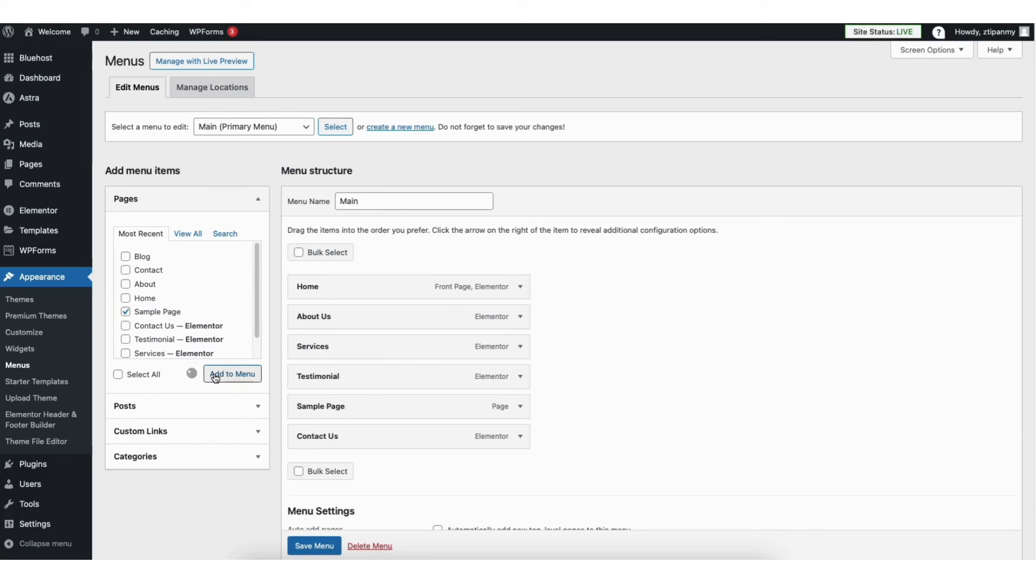
pyautogui.moveTo(312, 468); pyautogui.dragTo(338, 380)
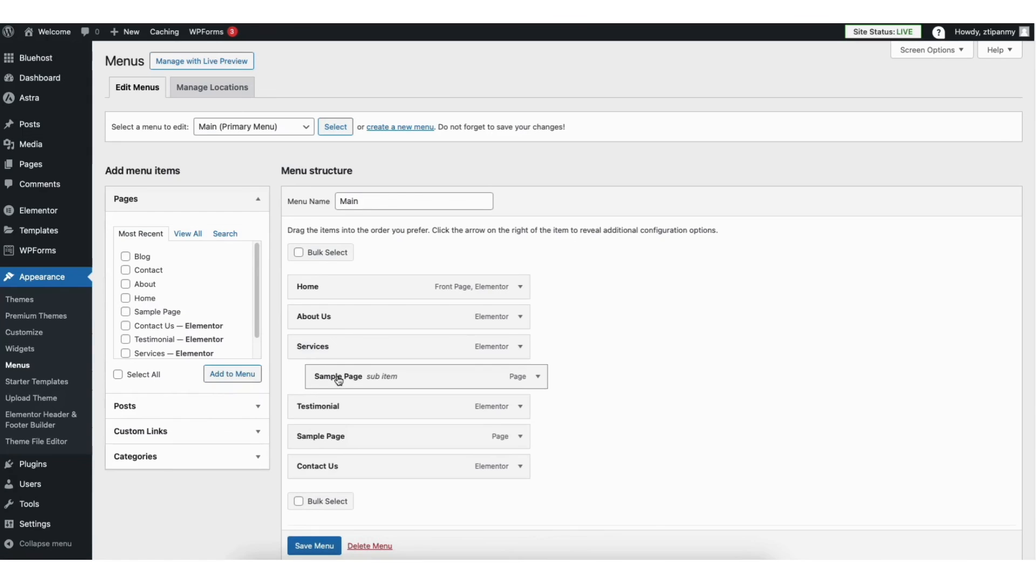
pyautogui.moveTo(318, 438); pyautogui.dragTo(342, 407)
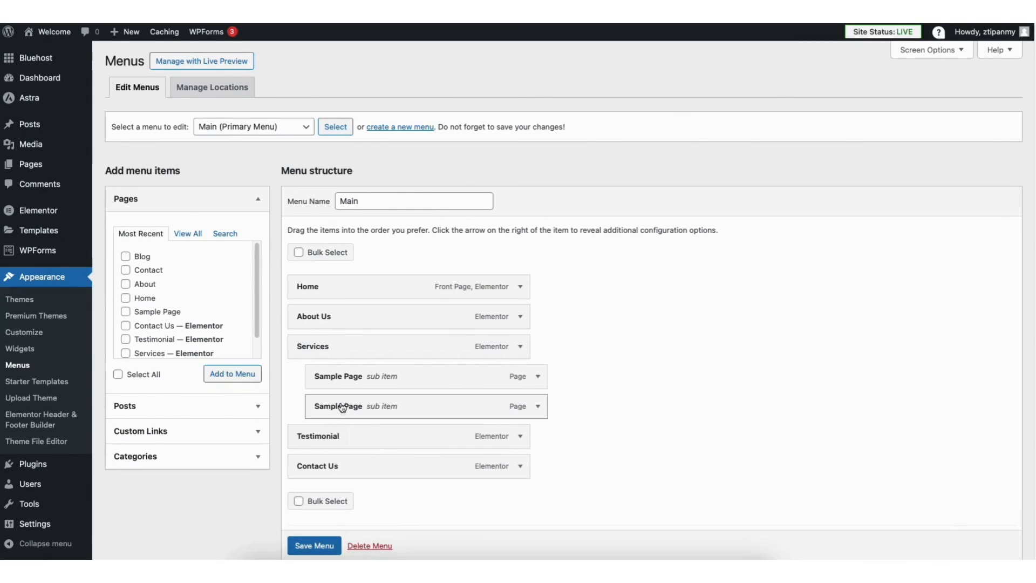
pyautogui.click(312, 543)
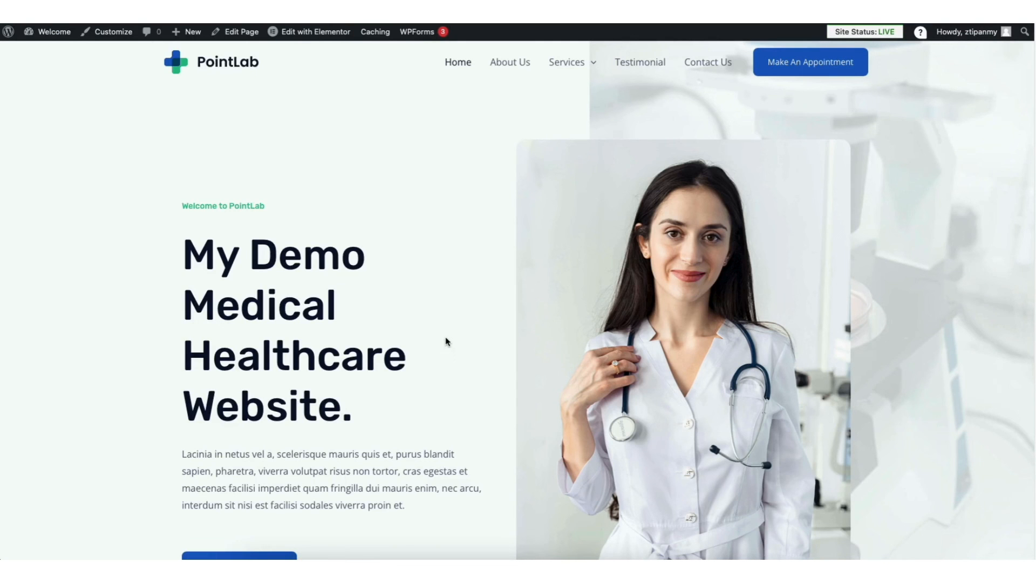
# Go to the Footer Builder in the theme customizer and examine footer Widget 1's content and its alignment, color and font settings
pyautogui.moveTo(575, 68)
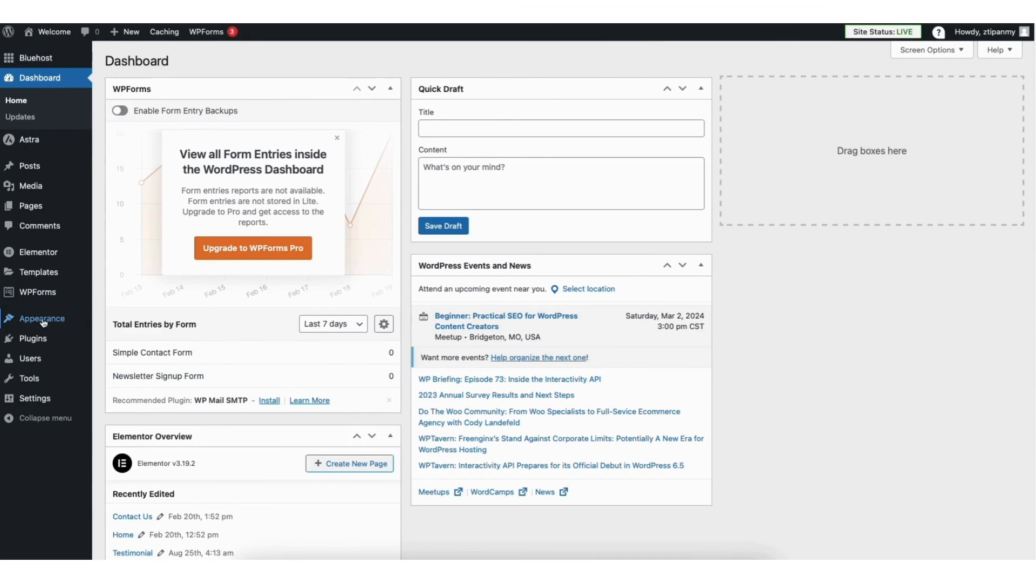
pyautogui.moveTo(42, 322)
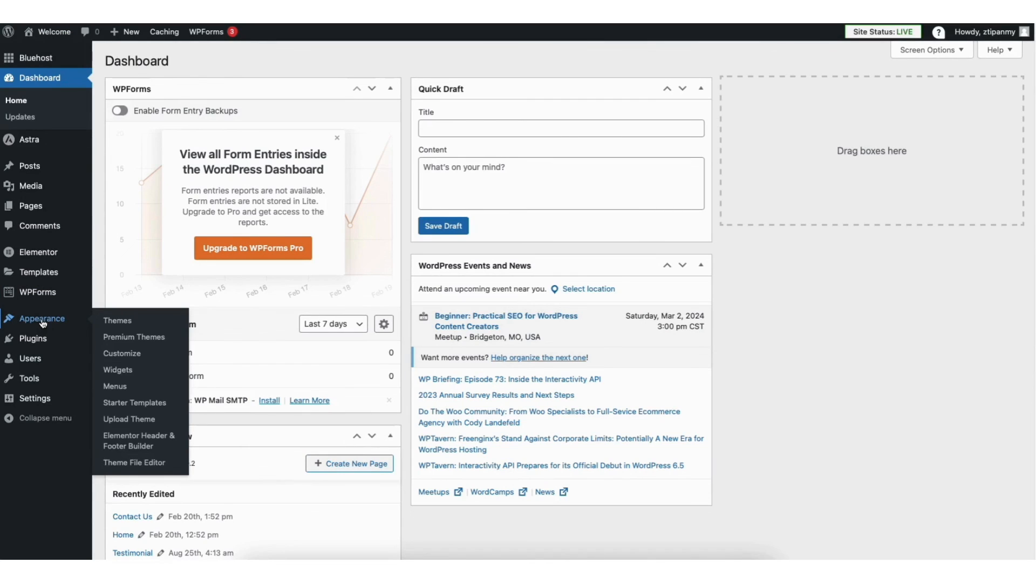
pyautogui.click(122, 354)
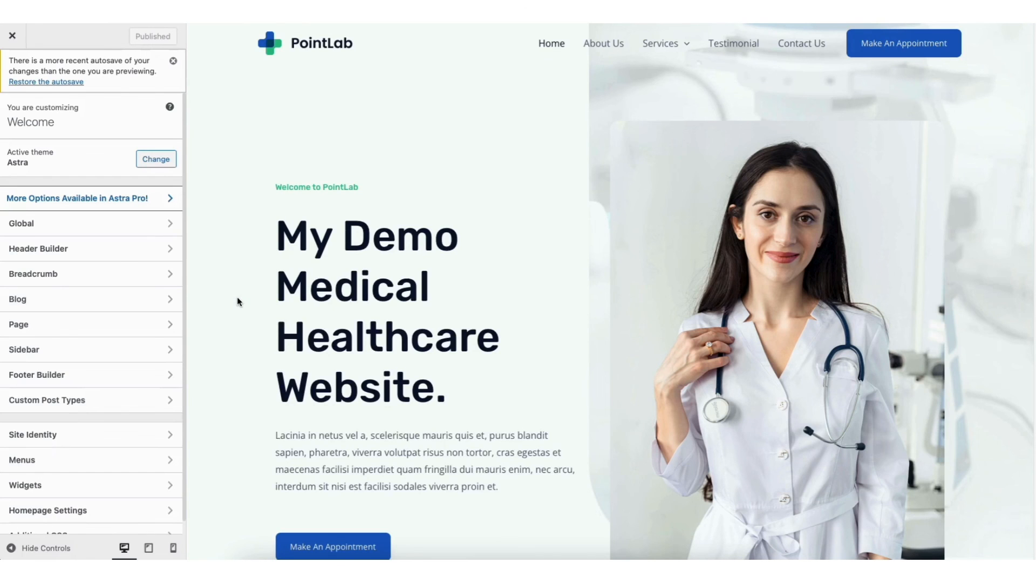
pyautogui.click(96, 375)
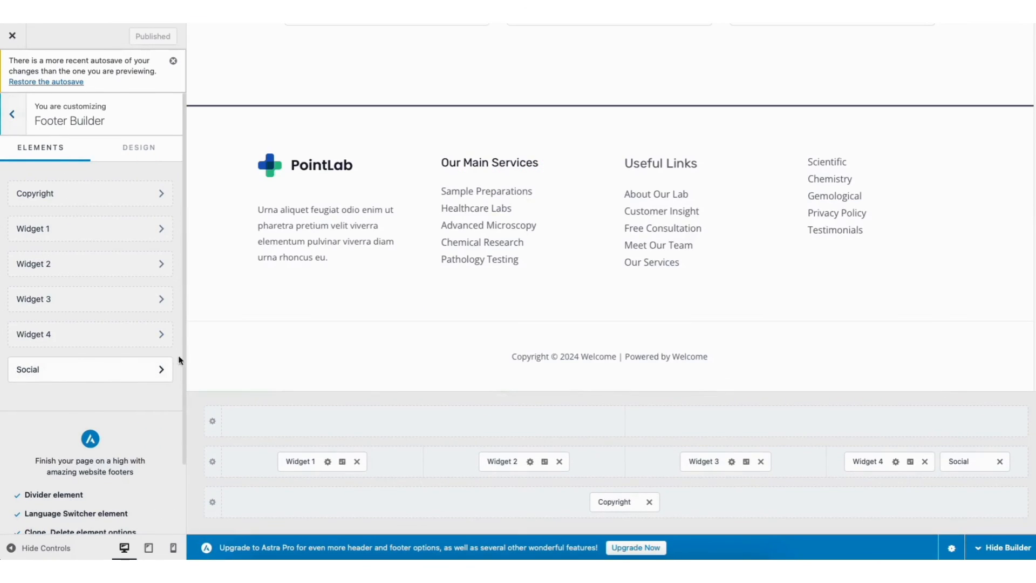
pyautogui.click(265, 212)
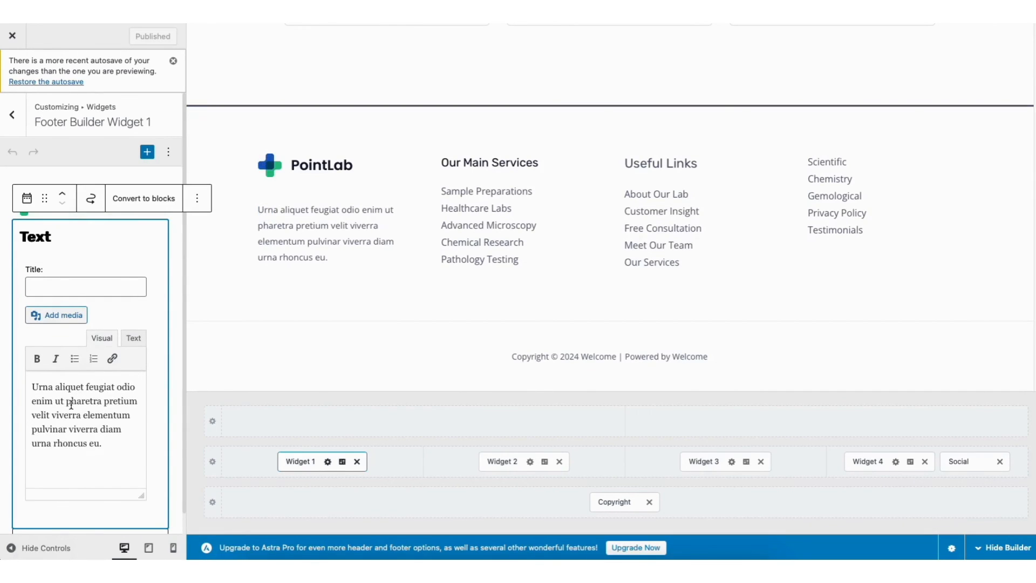
pyautogui.click(342, 462)
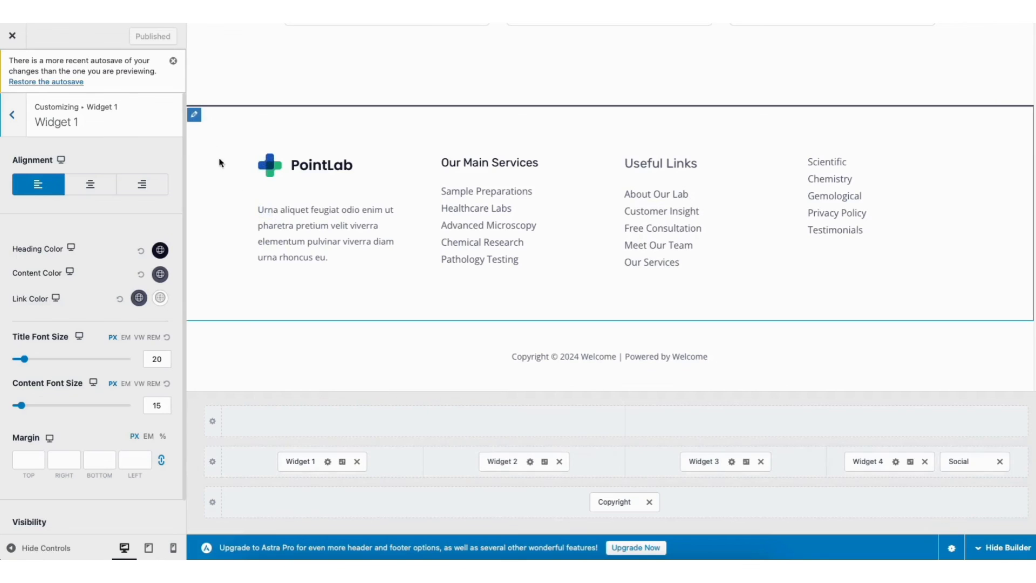
# Set the Primary Footer to three columns and return to the main list of customizer sections
pyautogui.click(195, 116)
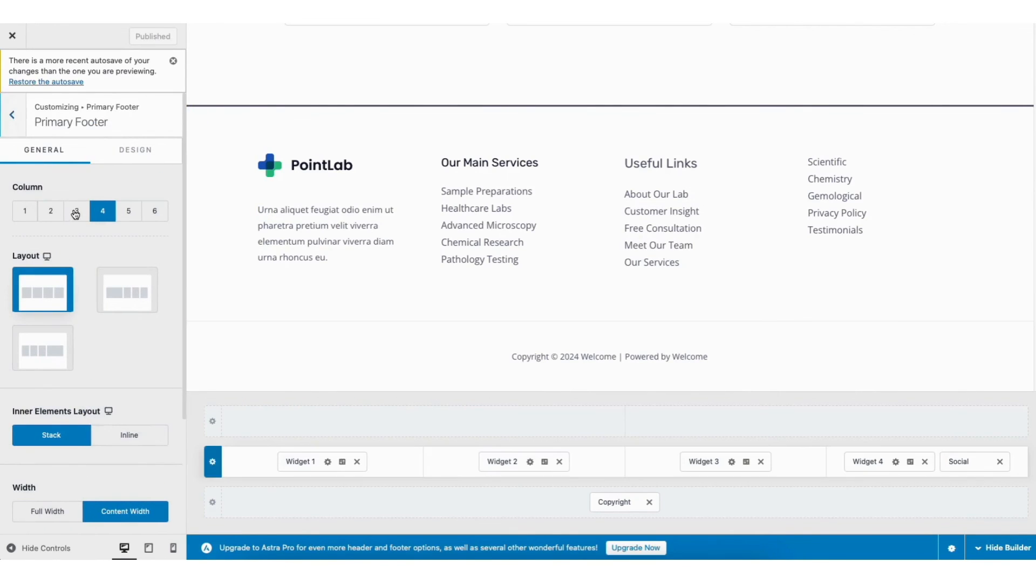
pyautogui.click(75, 211)
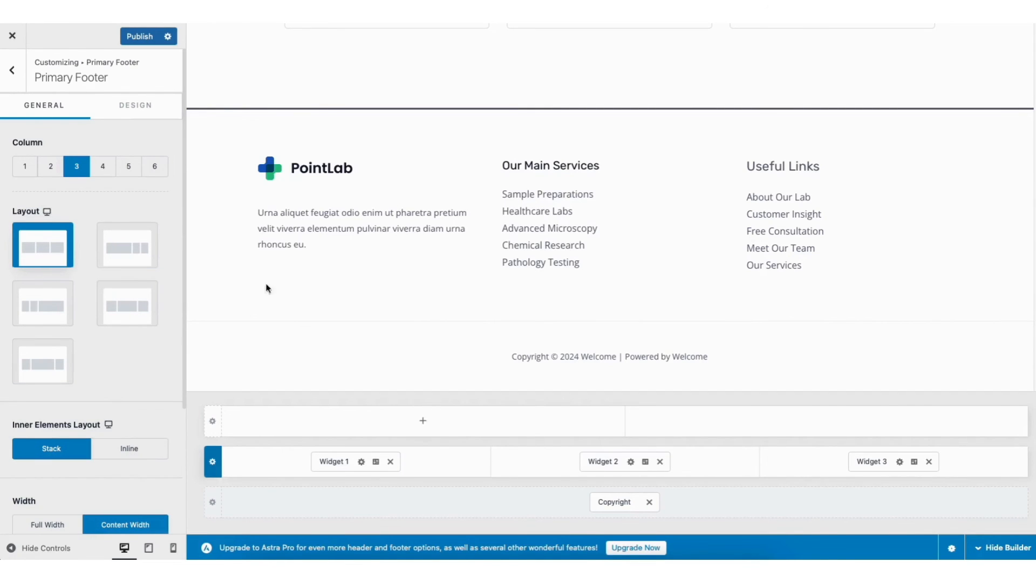
pyautogui.click(13, 70)
pyautogui.click(13, 71)
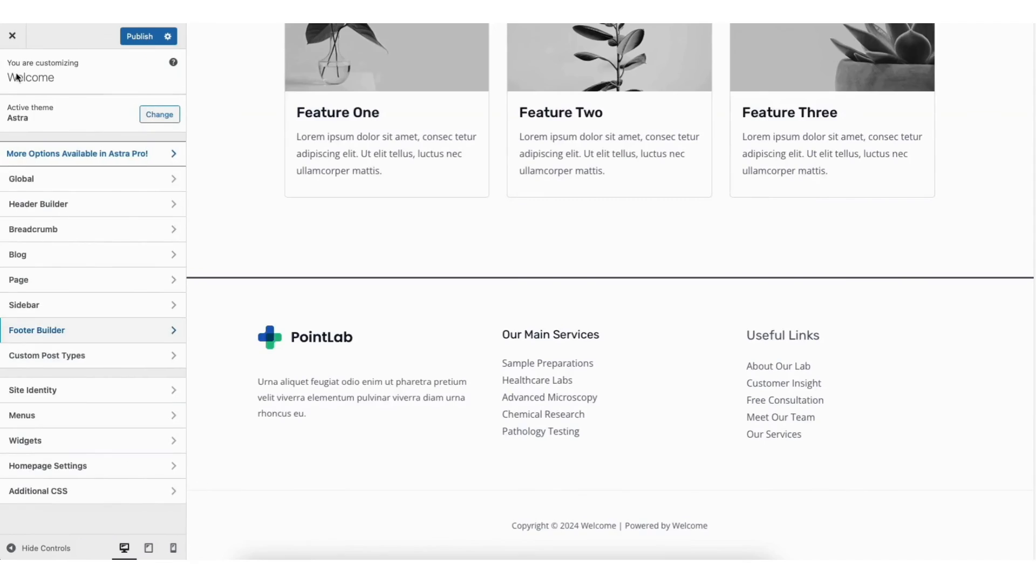
# Remove the Make An Appointment button from the site's header
pyautogui.scroll(20, 1004, 70)
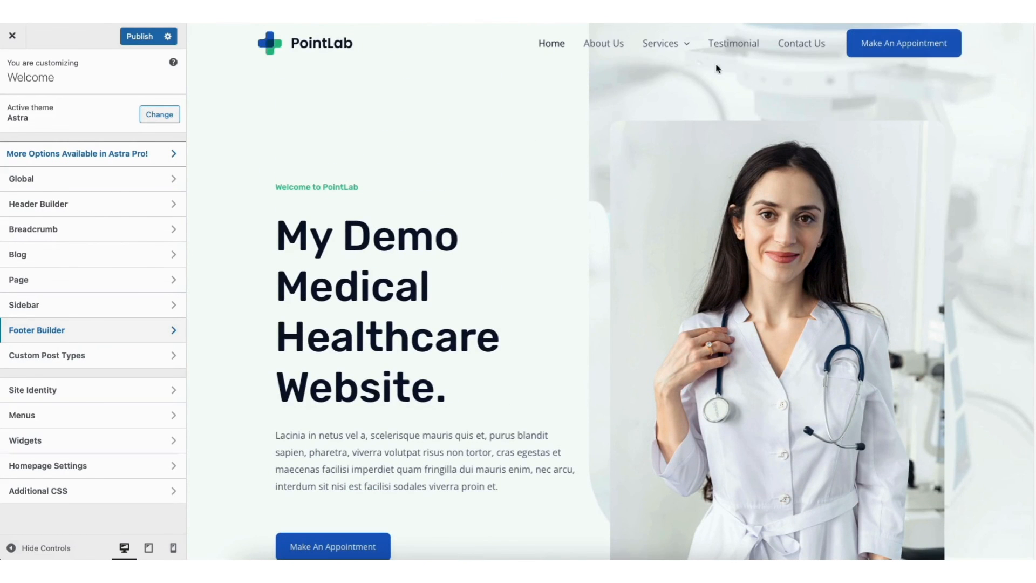
pyautogui.moveTo(539, 39)
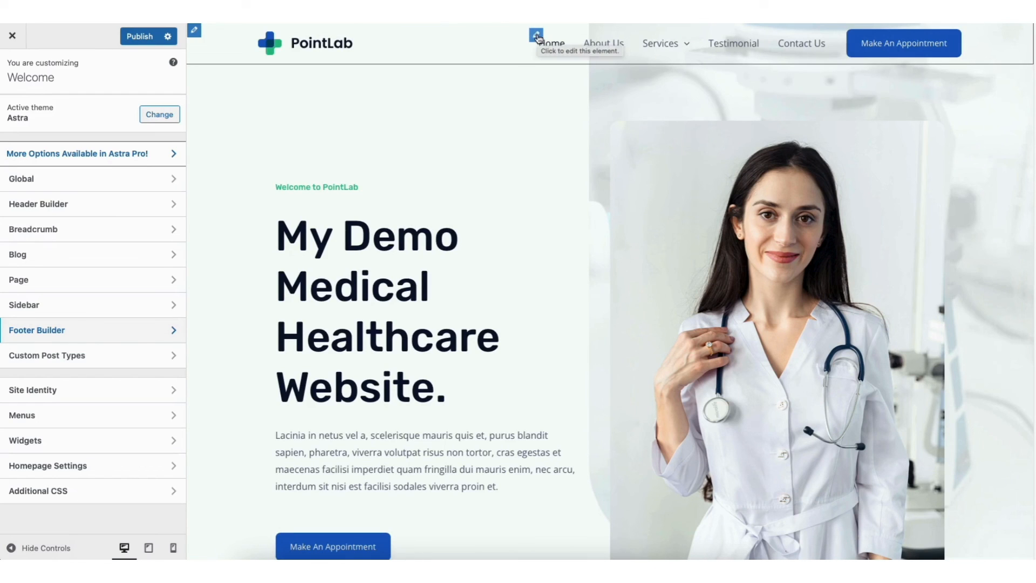
pyautogui.moveTo(855, 41)
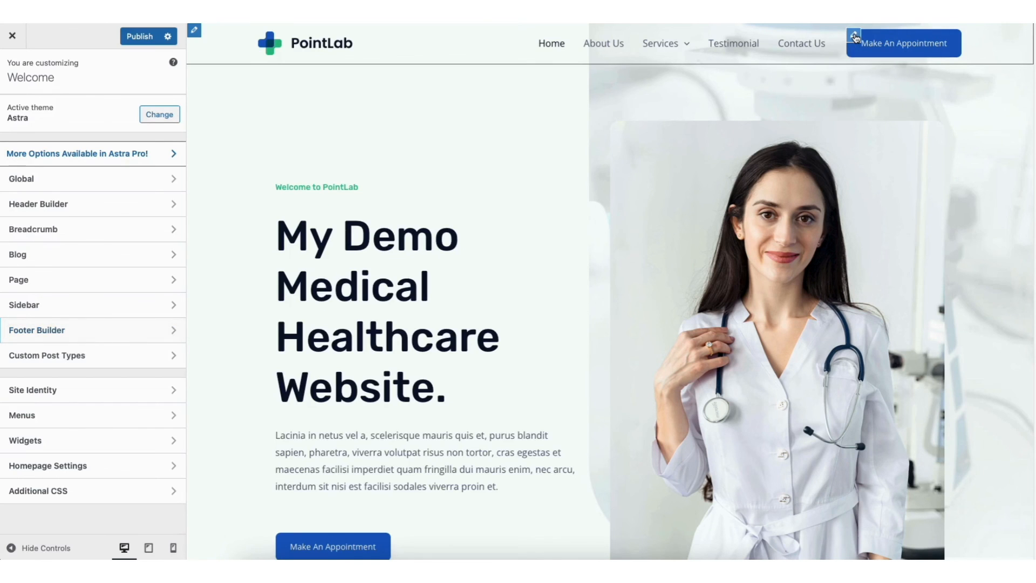
pyautogui.click(854, 36)
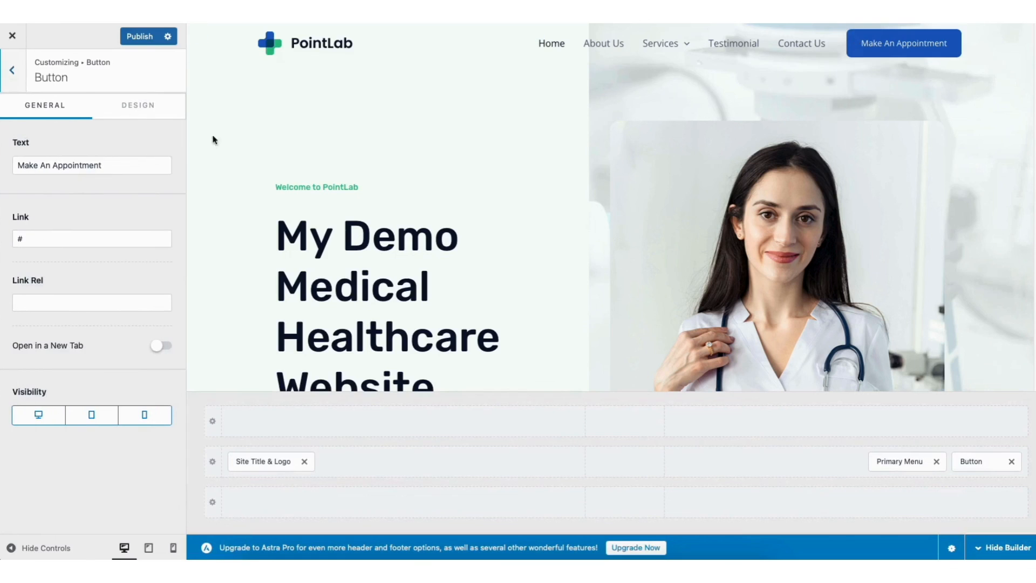
pyautogui.moveTo(18, 165); pyautogui.dragTo(121, 160)
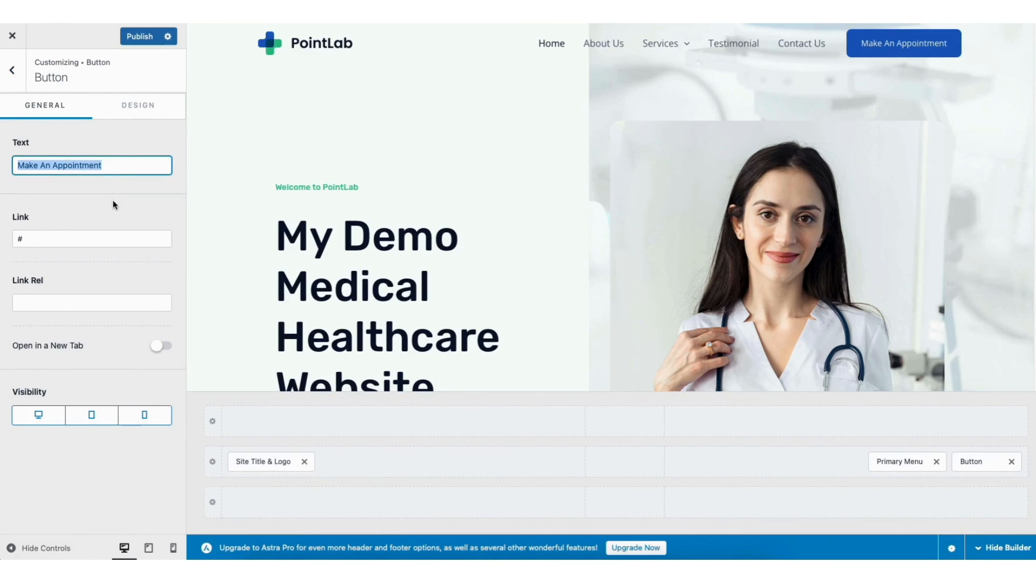
pyautogui.click(917, 322)
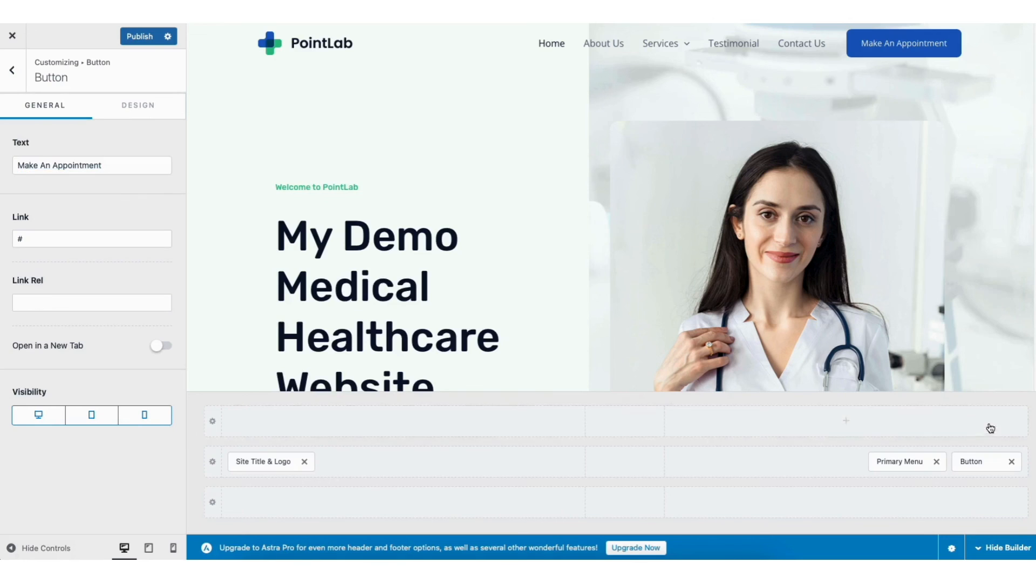
pyautogui.click(1011, 462)
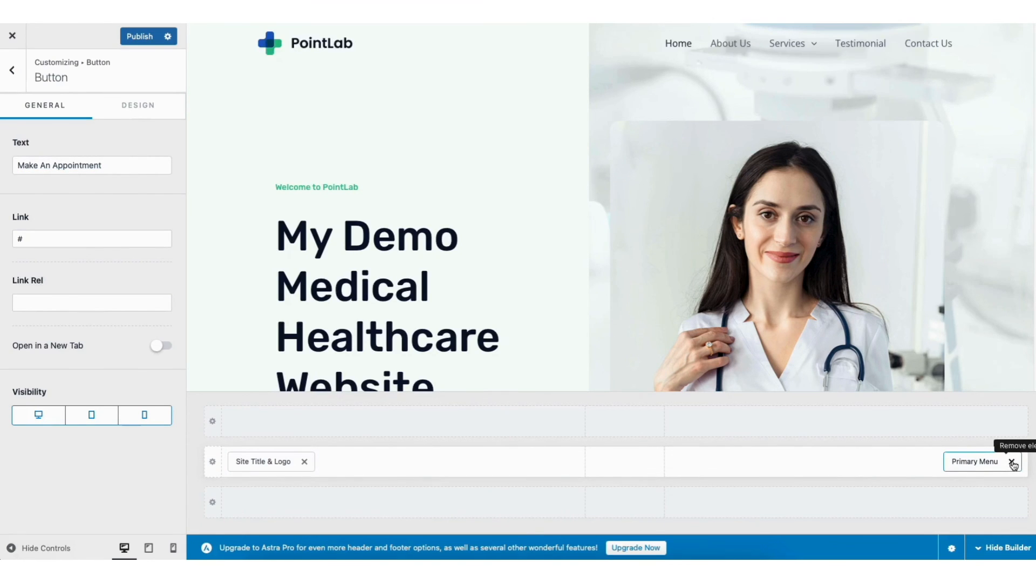
# Move the Primary Menu to the center section of the header row and return it to the right section
pyautogui.moveTo(964, 463); pyautogui.dragTo(617, 462)
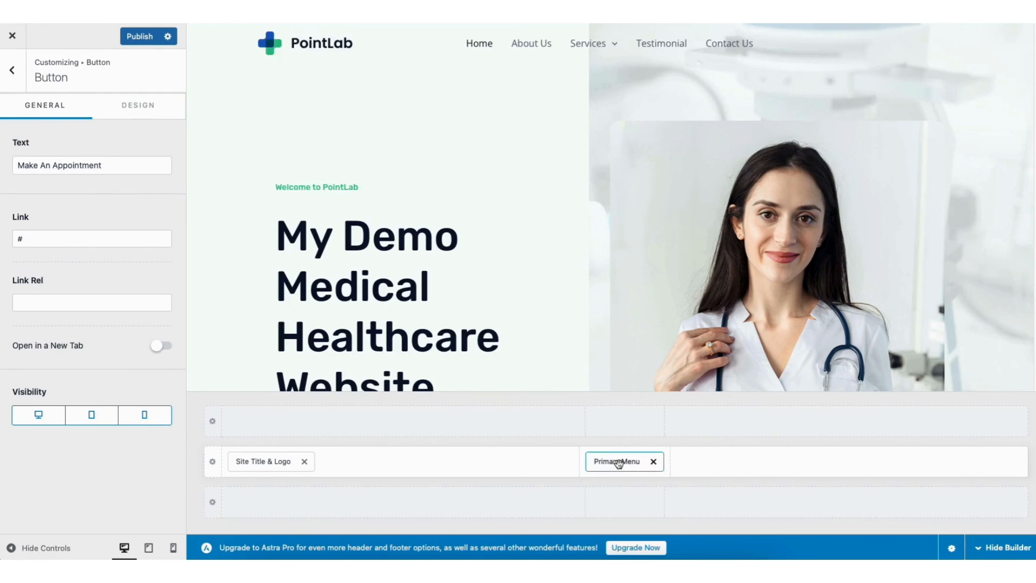
pyautogui.moveTo(613, 462); pyautogui.dragTo(922, 465)
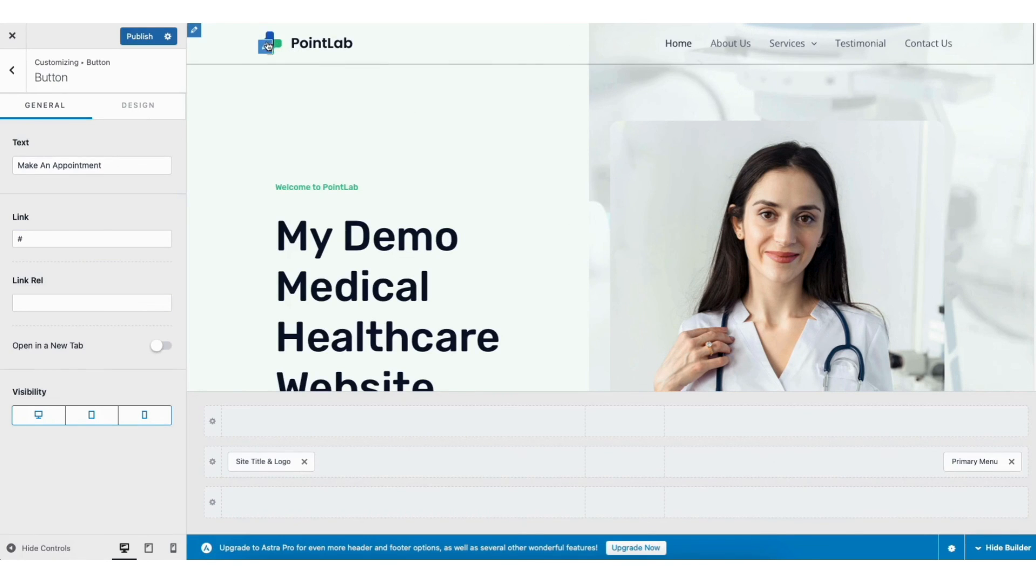
# Examine the header logo's general settings, including site title and tagline, and its design options for colors and margin
pyautogui.click(268, 46)
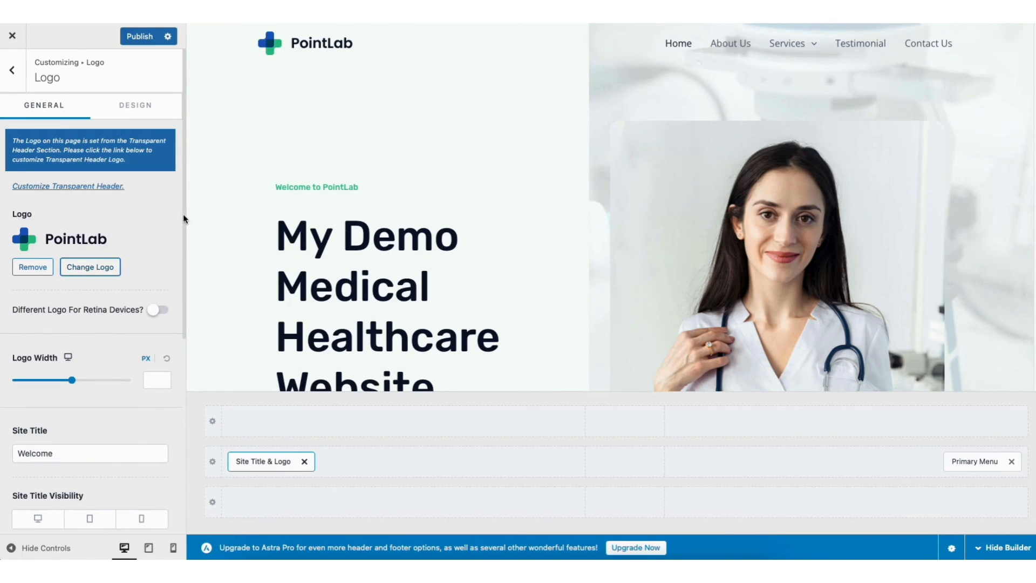
pyautogui.scroll(-5, 173, 210)
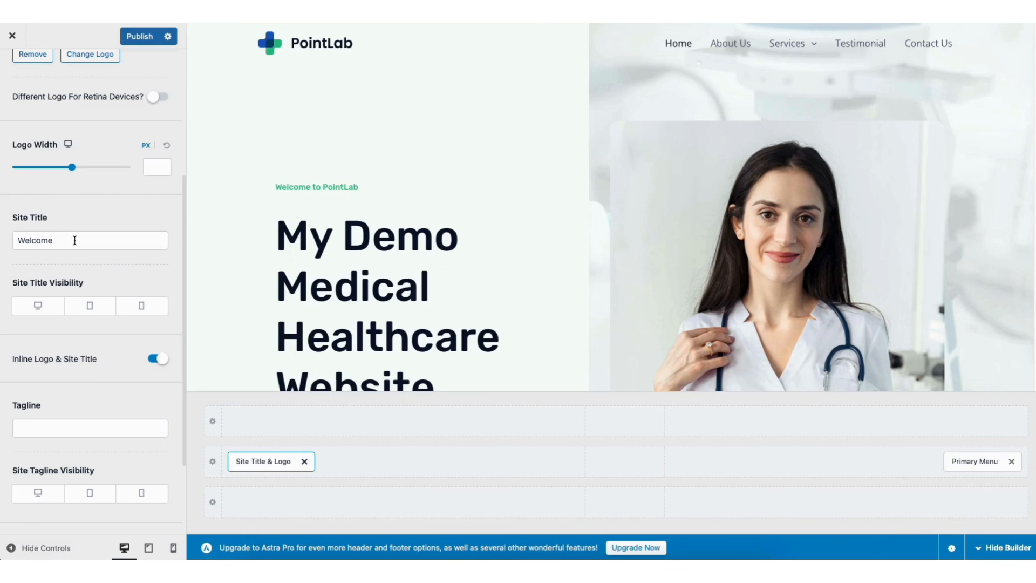
pyautogui.scroll(-2, 185, 232)
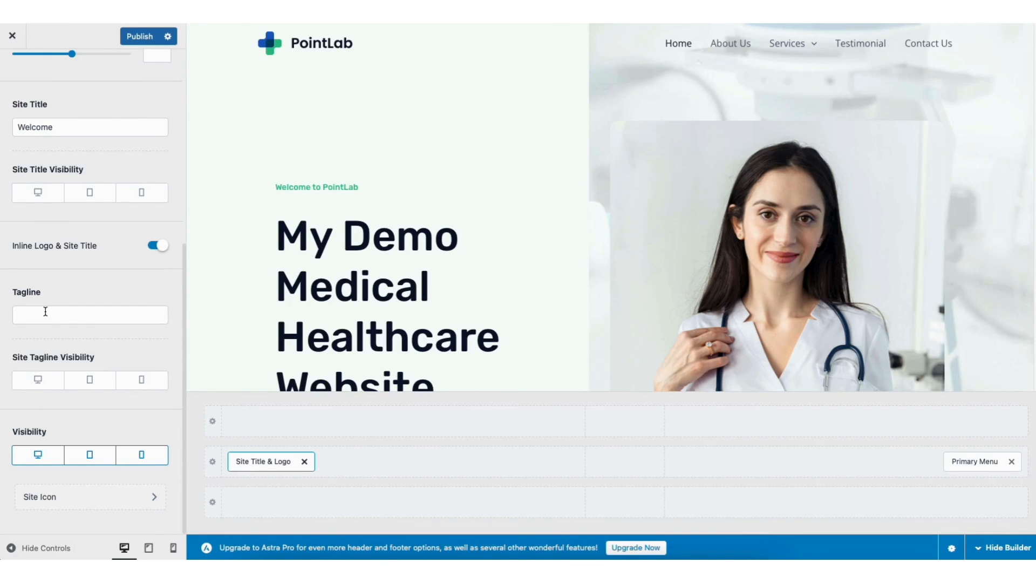
pyautogui.scroll(6, 185, 296)
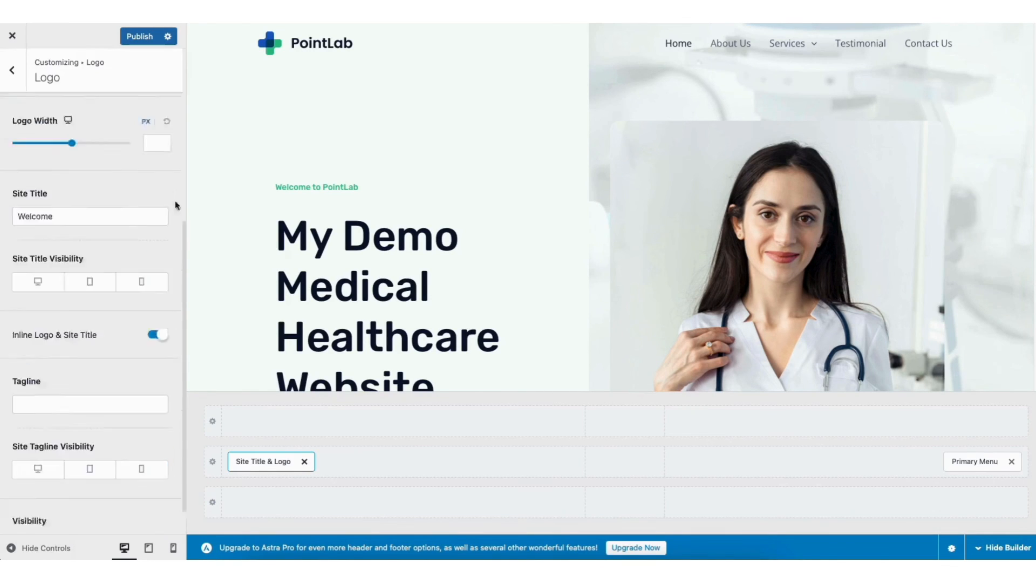
pyautogui.click(130, 105)
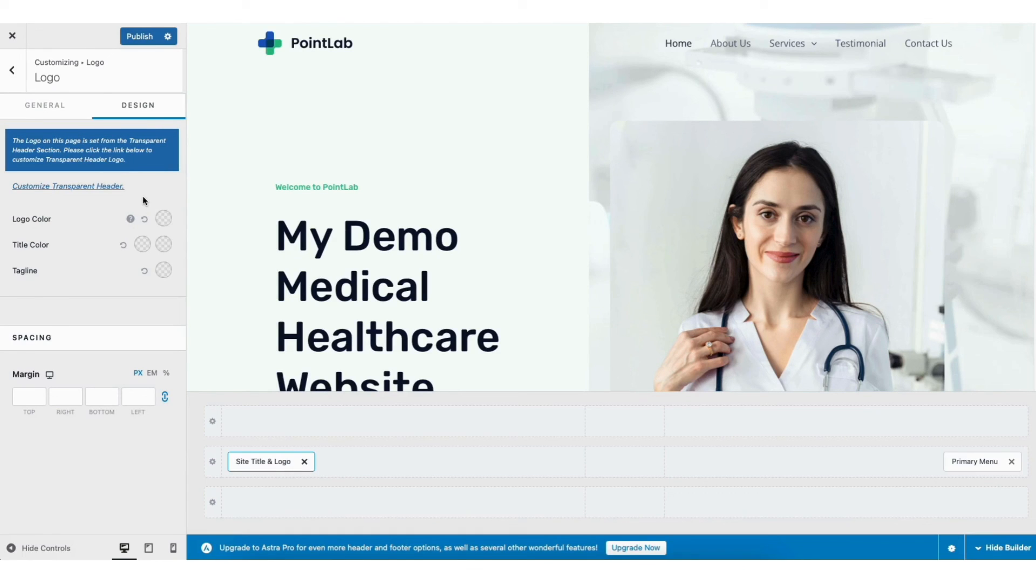
pyautogui.click(15, 73)
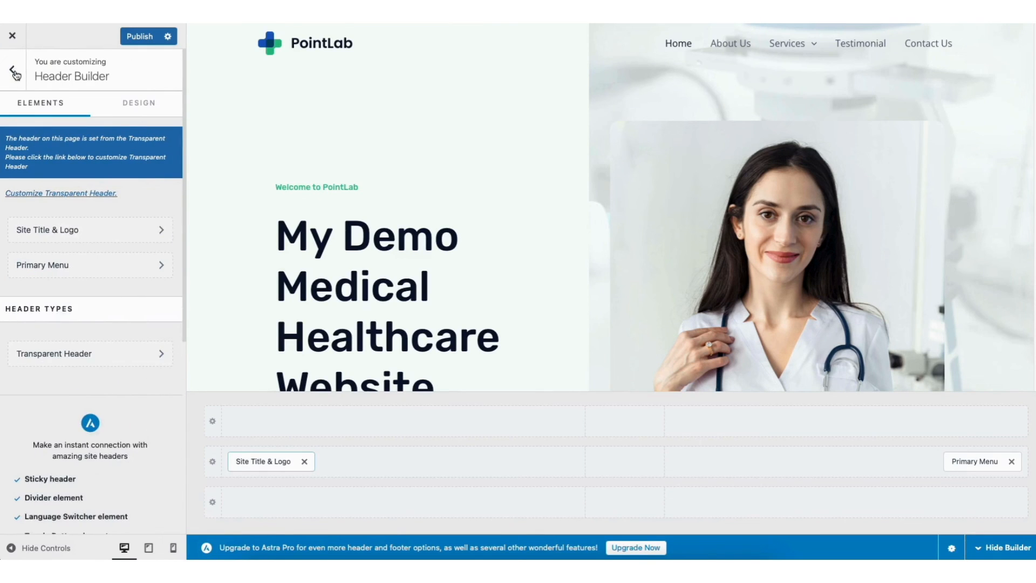
# View the Site Identity section for the site icon option and return to the main list of customizer sections
pyautogui.click(17, 73)
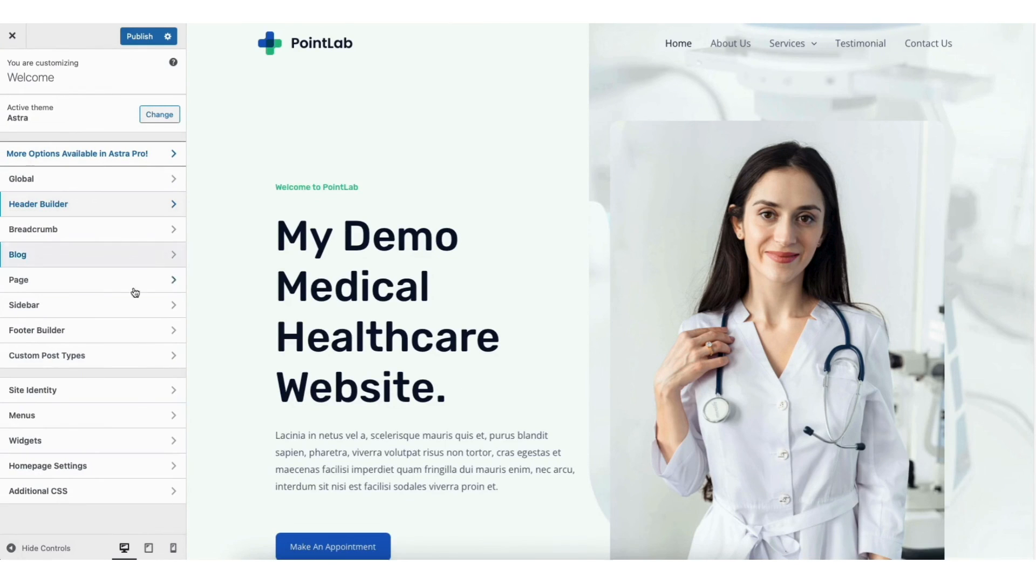
pyautogui.click(70, 394)
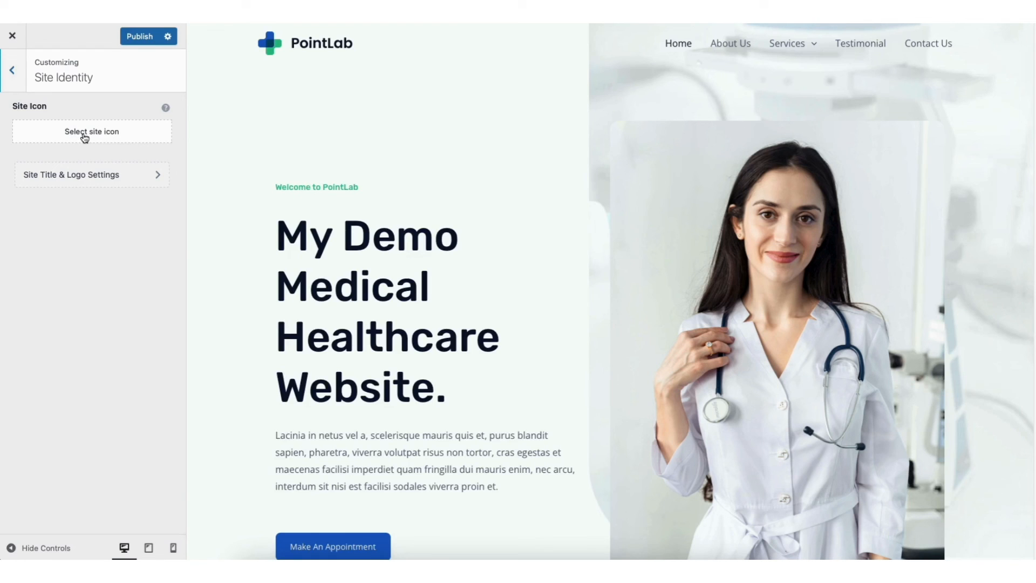
pyautogui.click(13, 72)
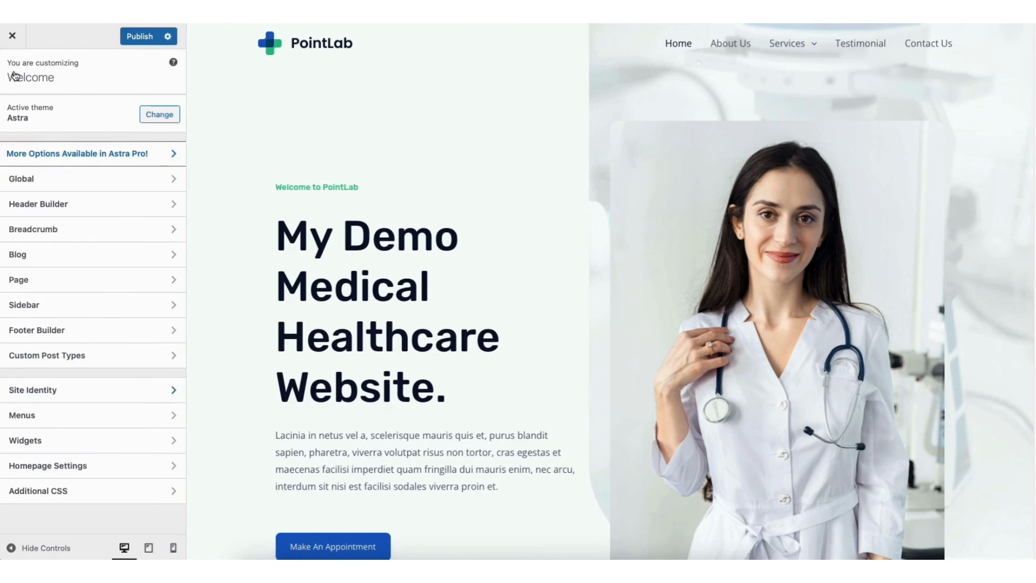
# Look through the theme's Global settings, including the typography presets and fonts, the colour palette and the button options
pyautogui.click(60, 183)
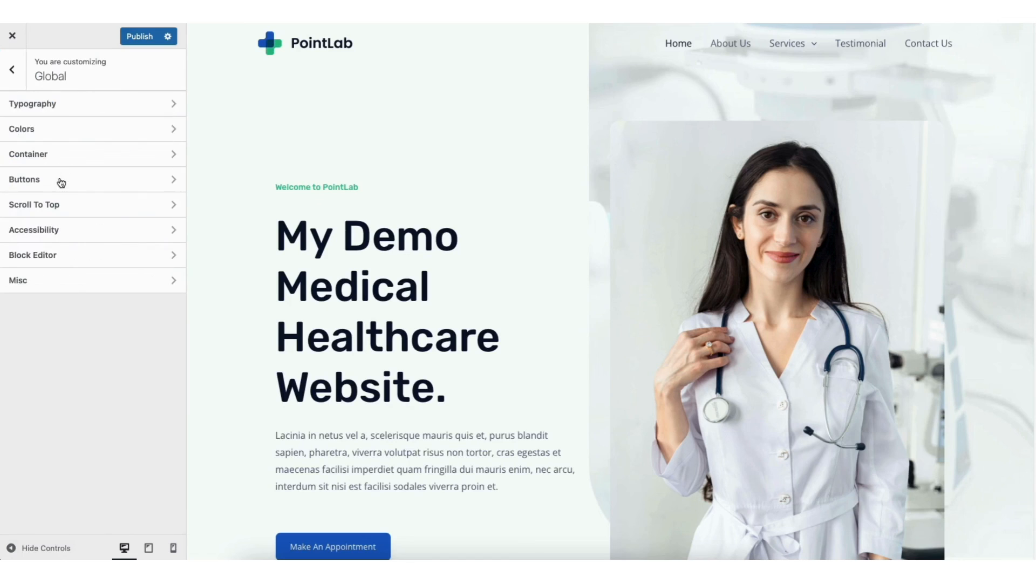
pyautogui.click(74, 108)
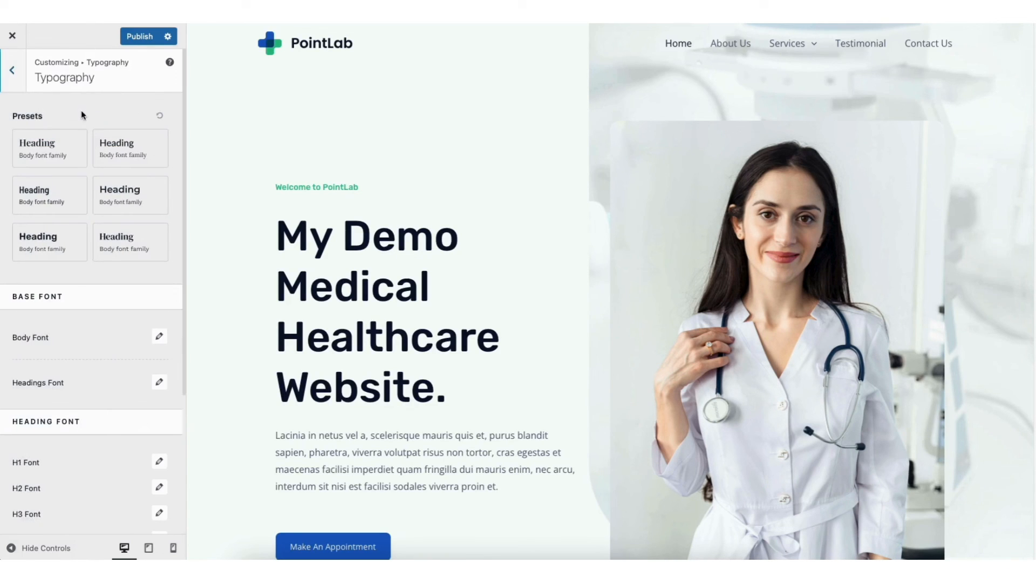
pyautogui.click(12, 70)
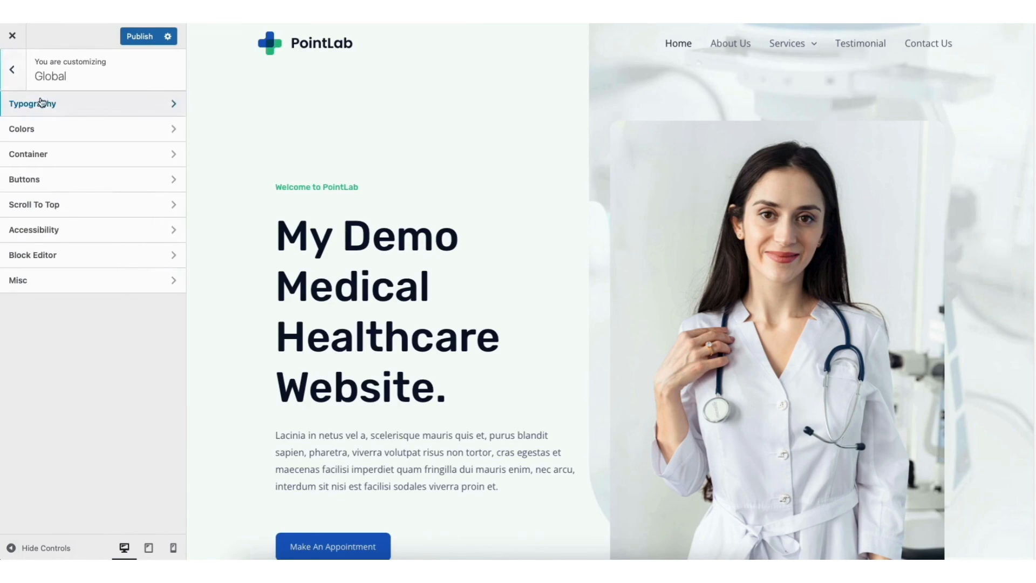
pyautogui.click(32, 129)
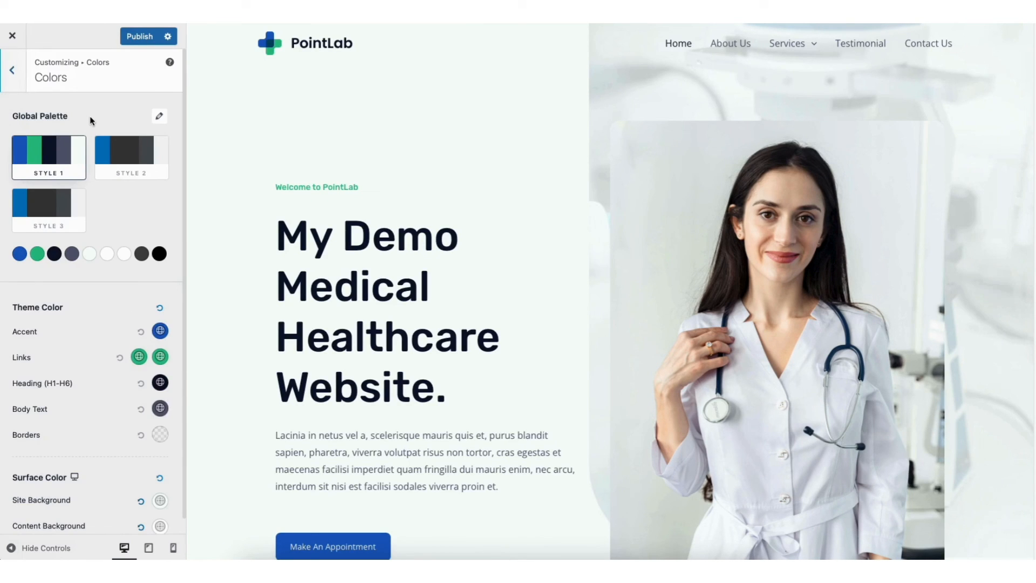
pyautogui.click(17, 76)
pyautogui.click(72, 177)
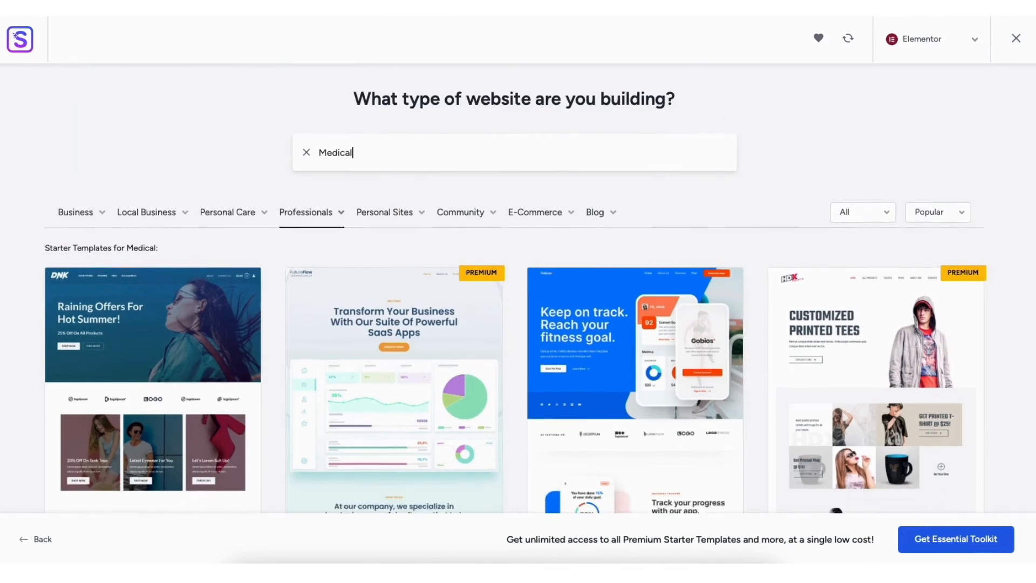
# Browse the Elementor starter templates found for Medical
pyautogui.scroll(-5, 515, 302)
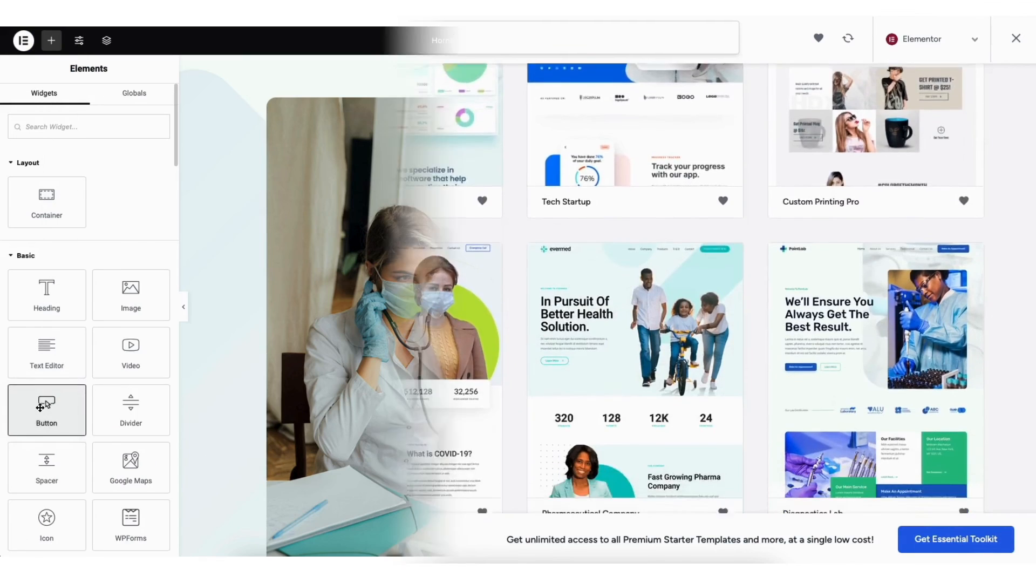
# Add a Heading and a Button widget below the paragraph in the "We Employ Latest Research Technology & Company" section
pyautogui.moveTo(46, 410); pyautogui.dragTo(745, 426)
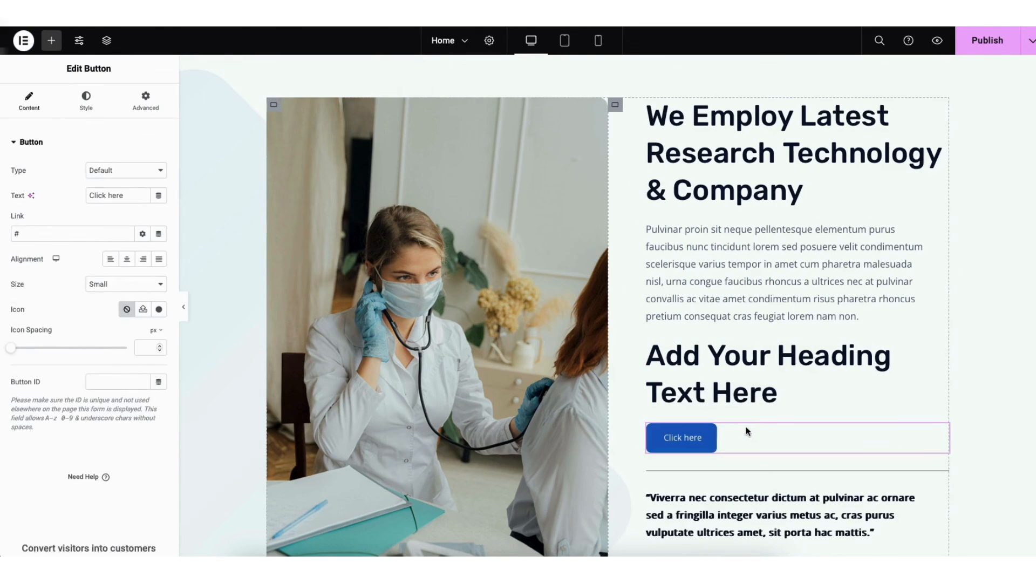
pyautogui.moveTo(939, 397); pyautogui.dragTo(810, 307)
pyautogui.moveTo(46, 287); pyautogui.dragTo(708, 315)
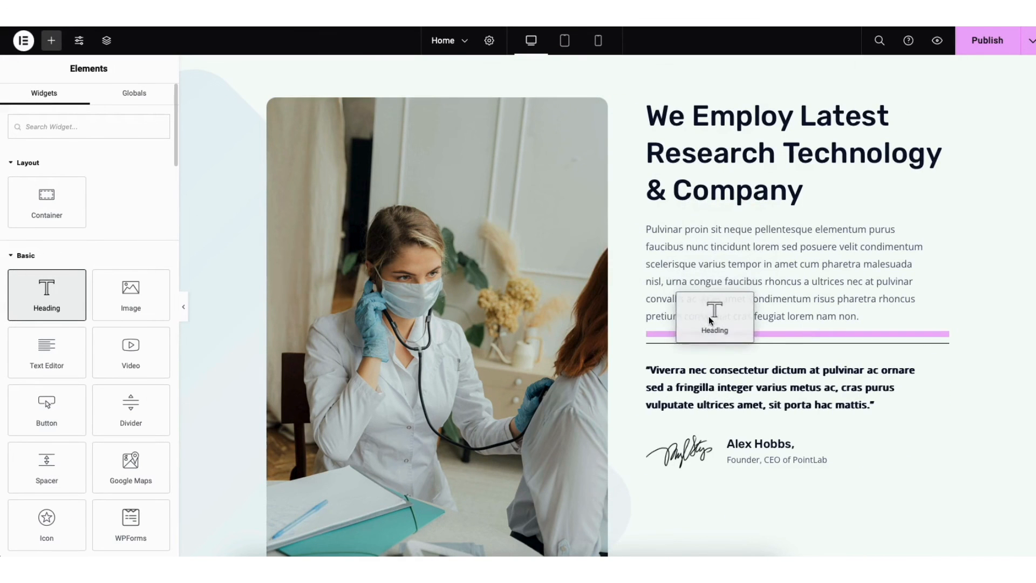
pyautogui.moveTo(707, 315); pyautogui.dragTo(707, 315)
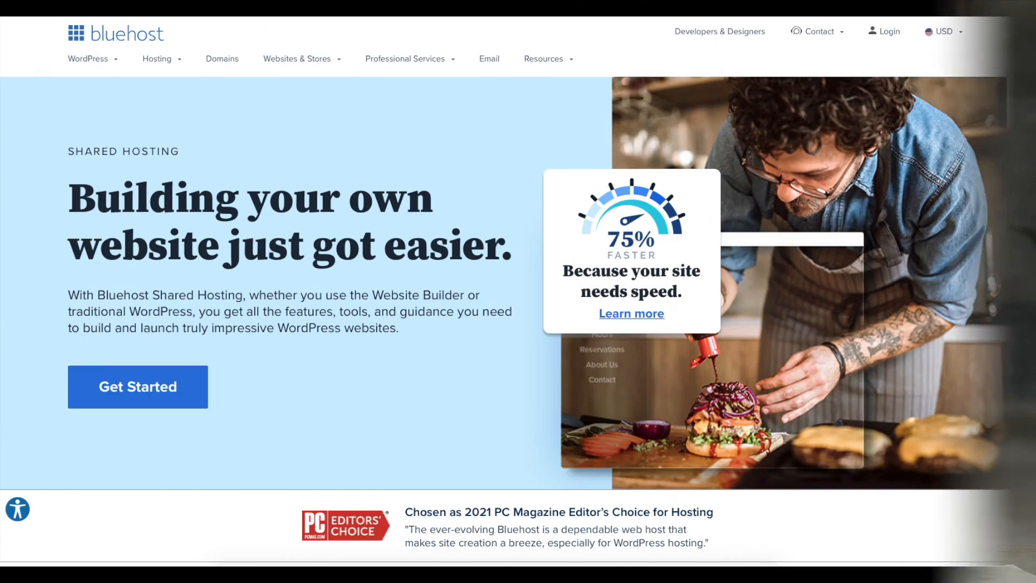
# Review Bluehost's shared hosting page down to the Basic, Plus, Choice Plus and Pro plans with their 12-month pricing
pyautogui.scroll(-3, 518, 292)
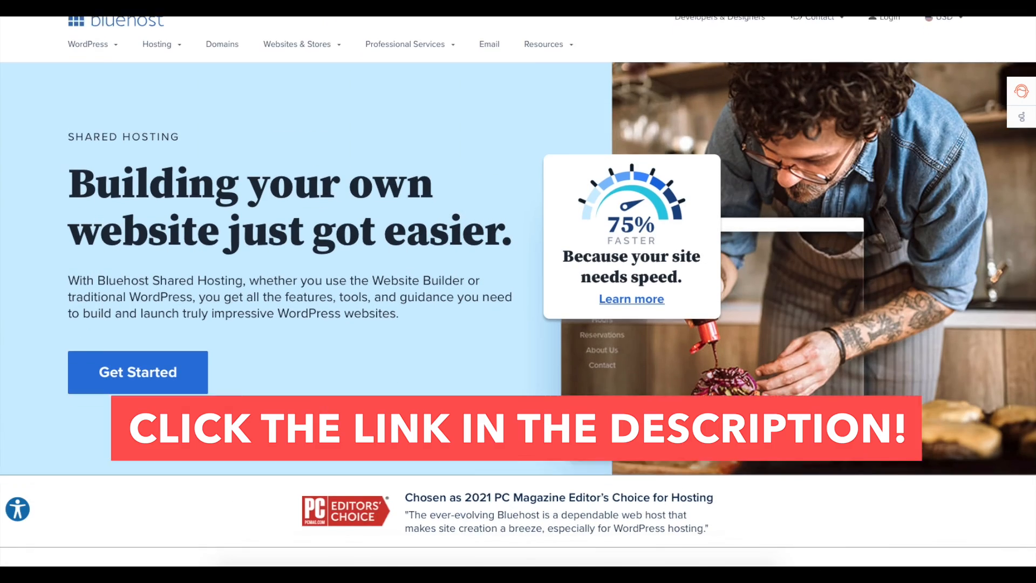
pyautogui.scroll(-3, 518, 291)
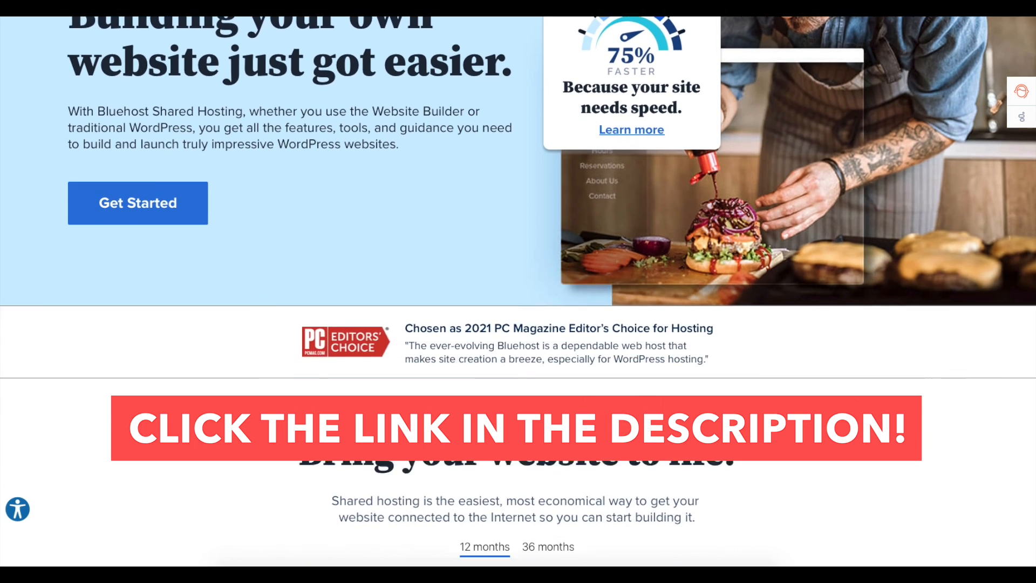
pyautogui.scroll(-3, 518, 291)
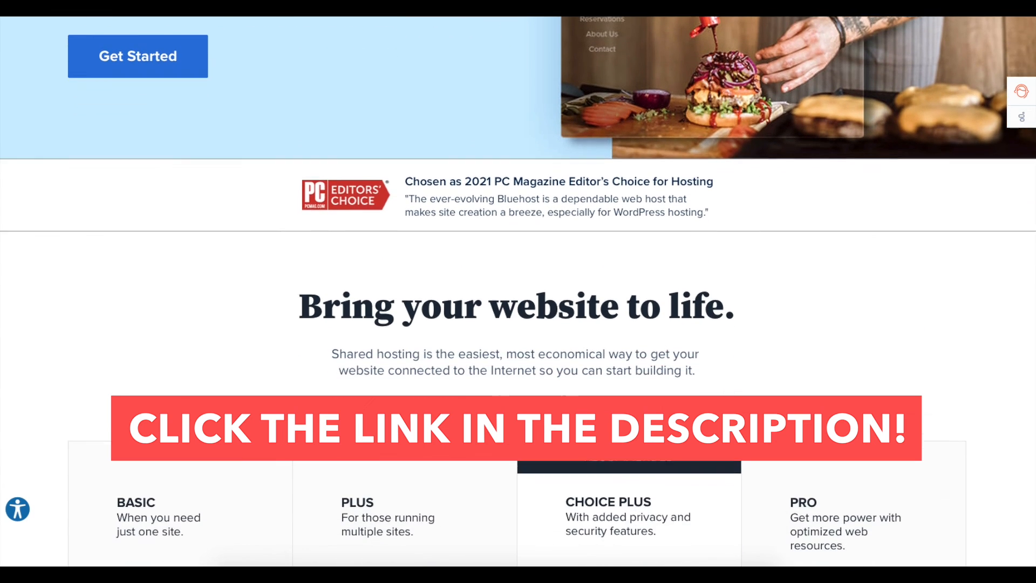
pyautogui.scroll(-4, 518, 291)
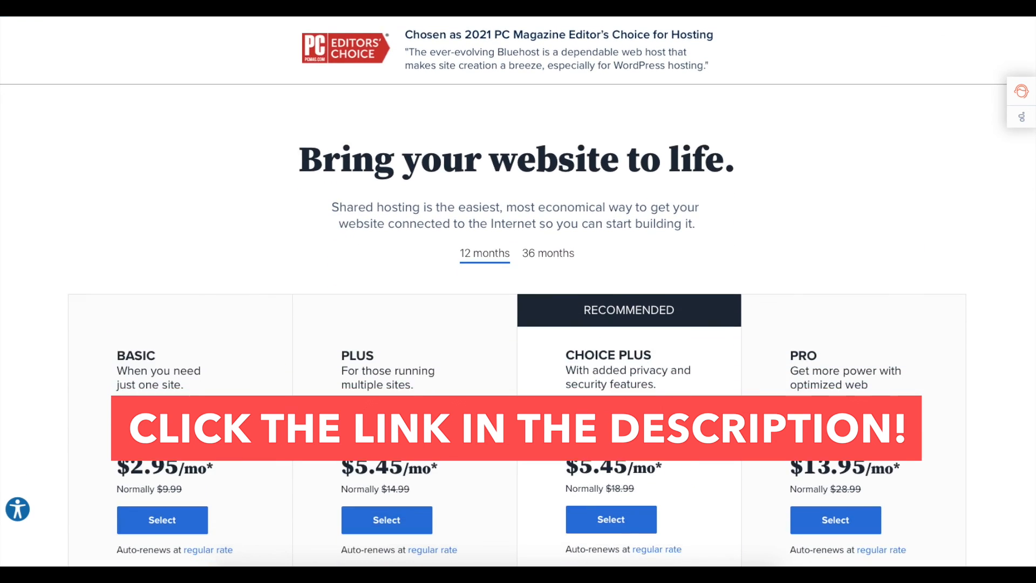
pyautogui.scroll(-4, 518, 291)
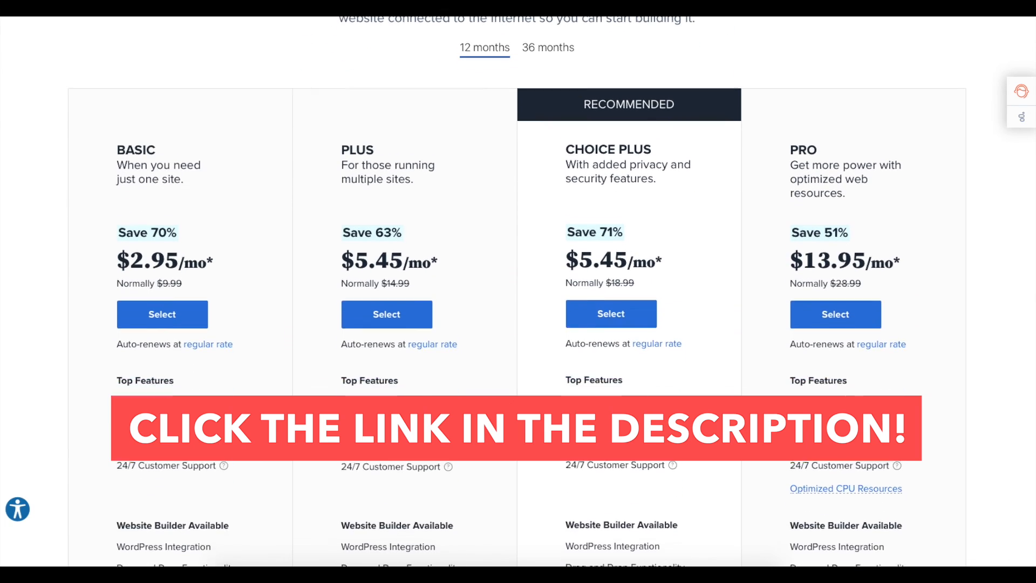